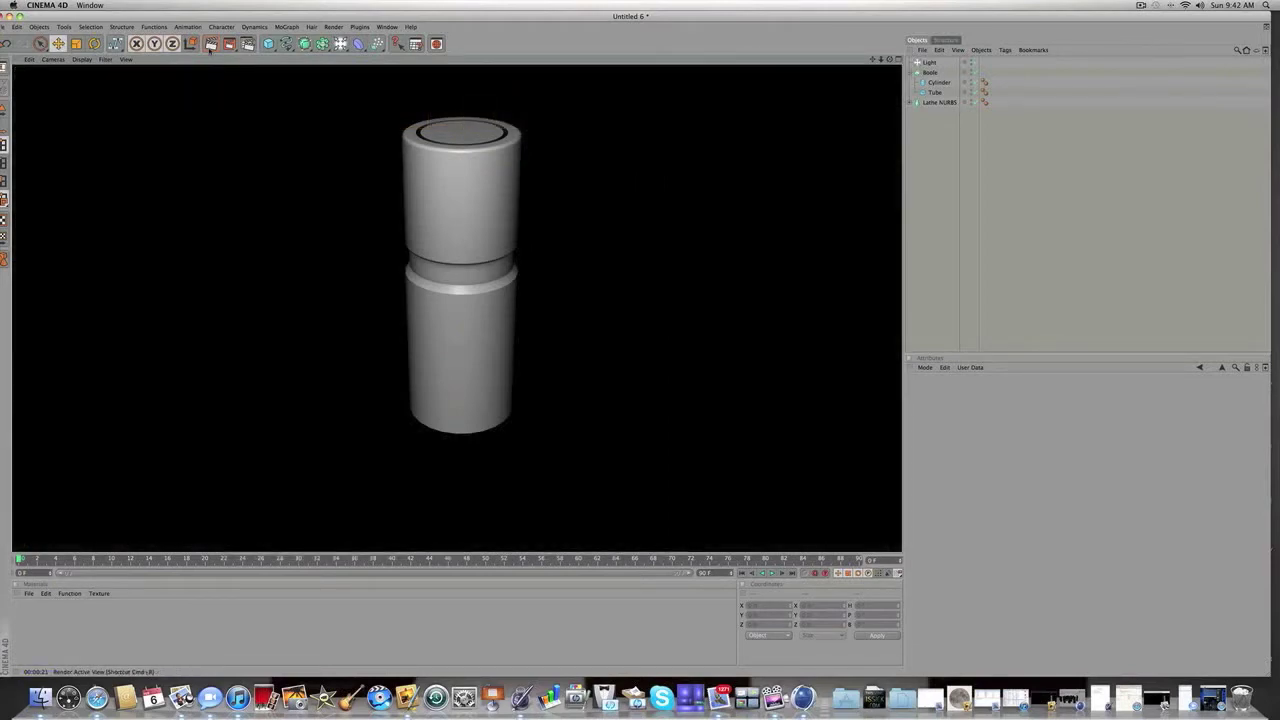
Step: Add a cube primitive and move it along the Z axis until it stands clear of the can
left_click(994, 226)
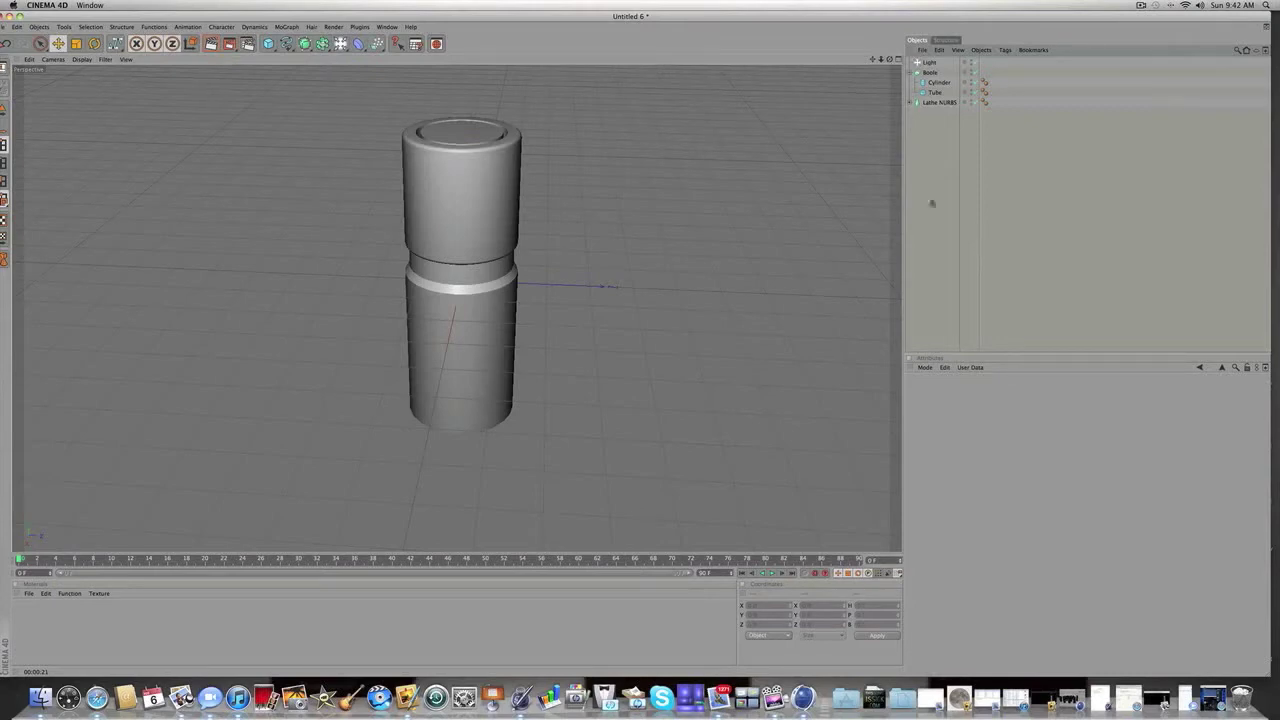
left_click(454, 234)
left_click(1098, 229)
left_click_drag(268, 43, 290, 52)
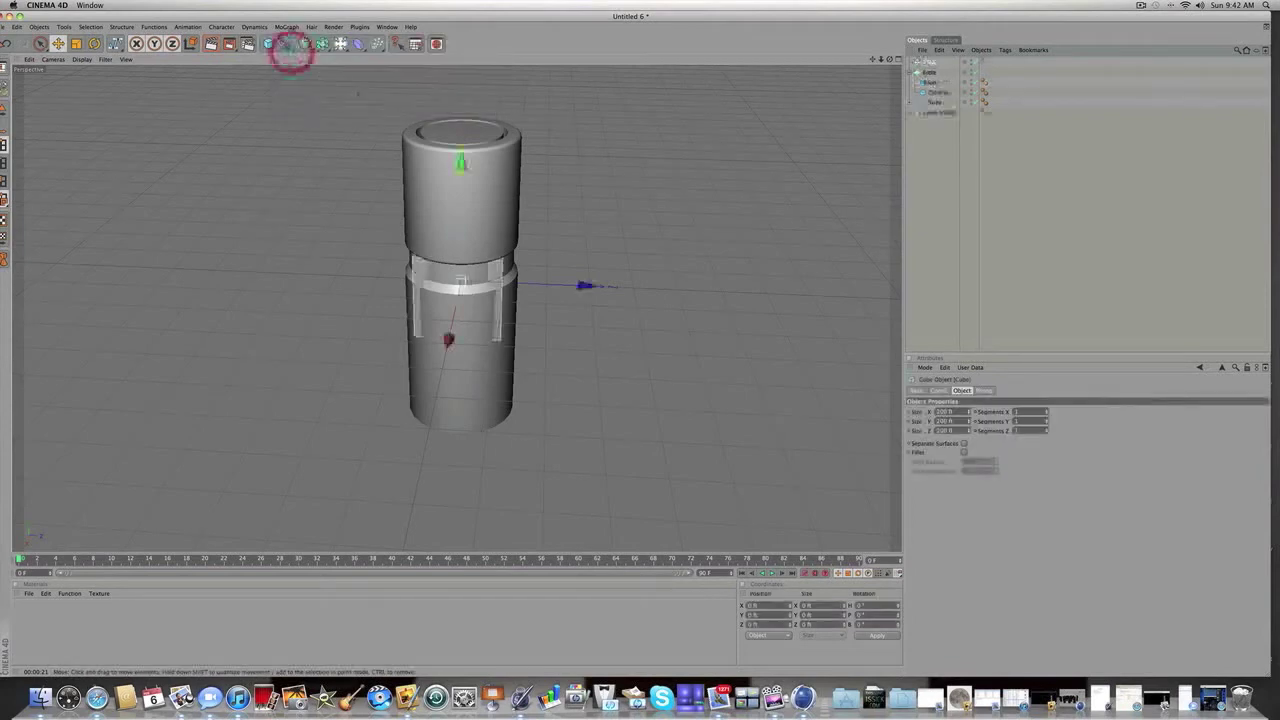
left_click_drag(585, 286, 783, 294)
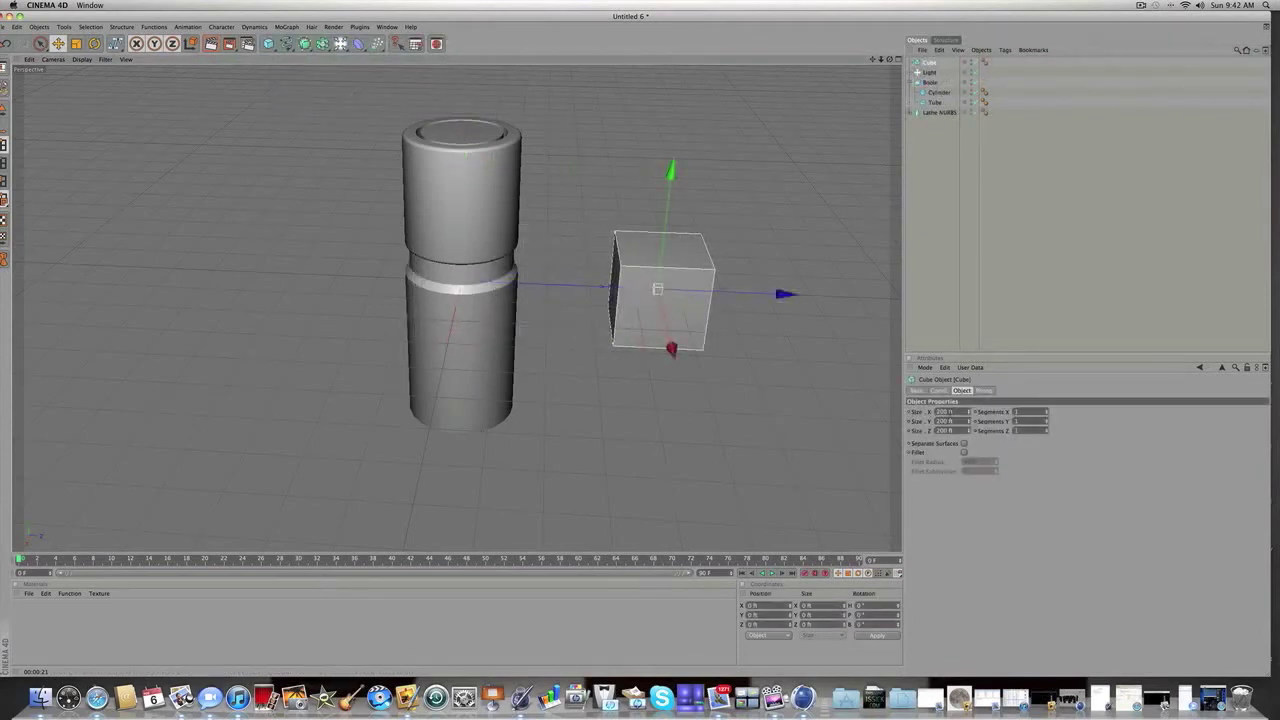
Step: Set the cube's X size to 4 ft and its Y size to about 161 ft
left_click(946, 420)
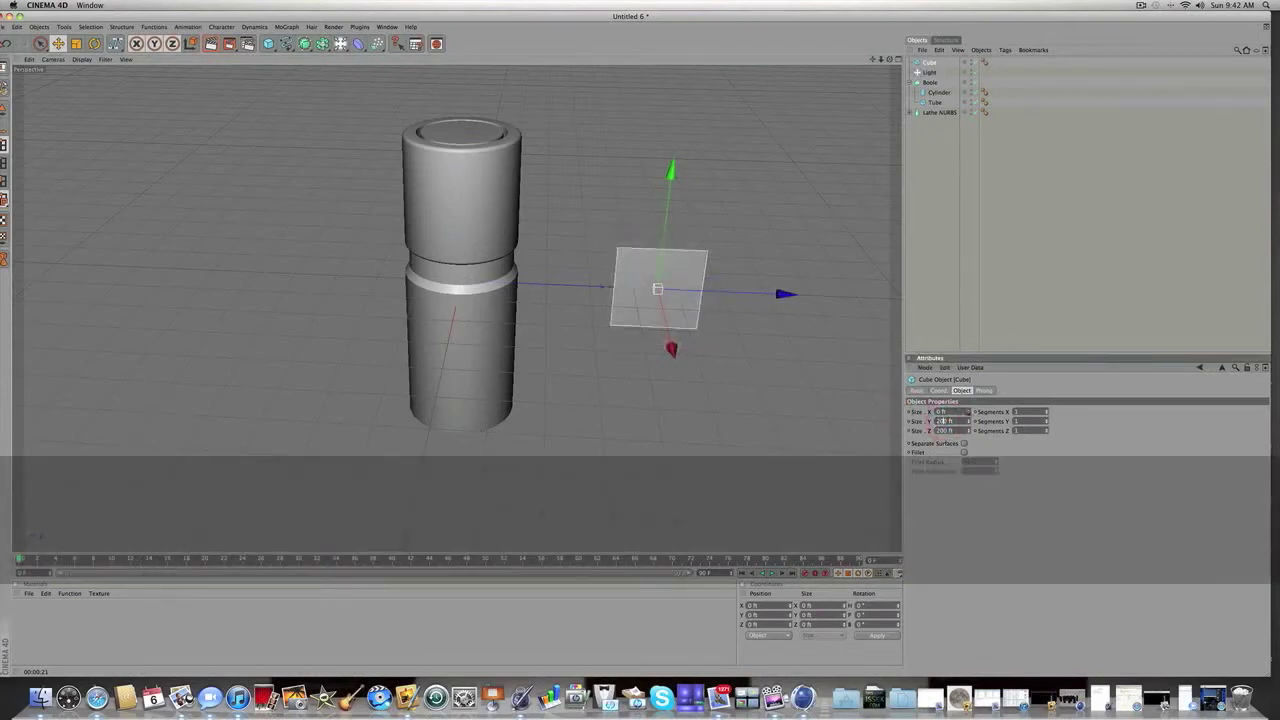
left_click(970, 412)
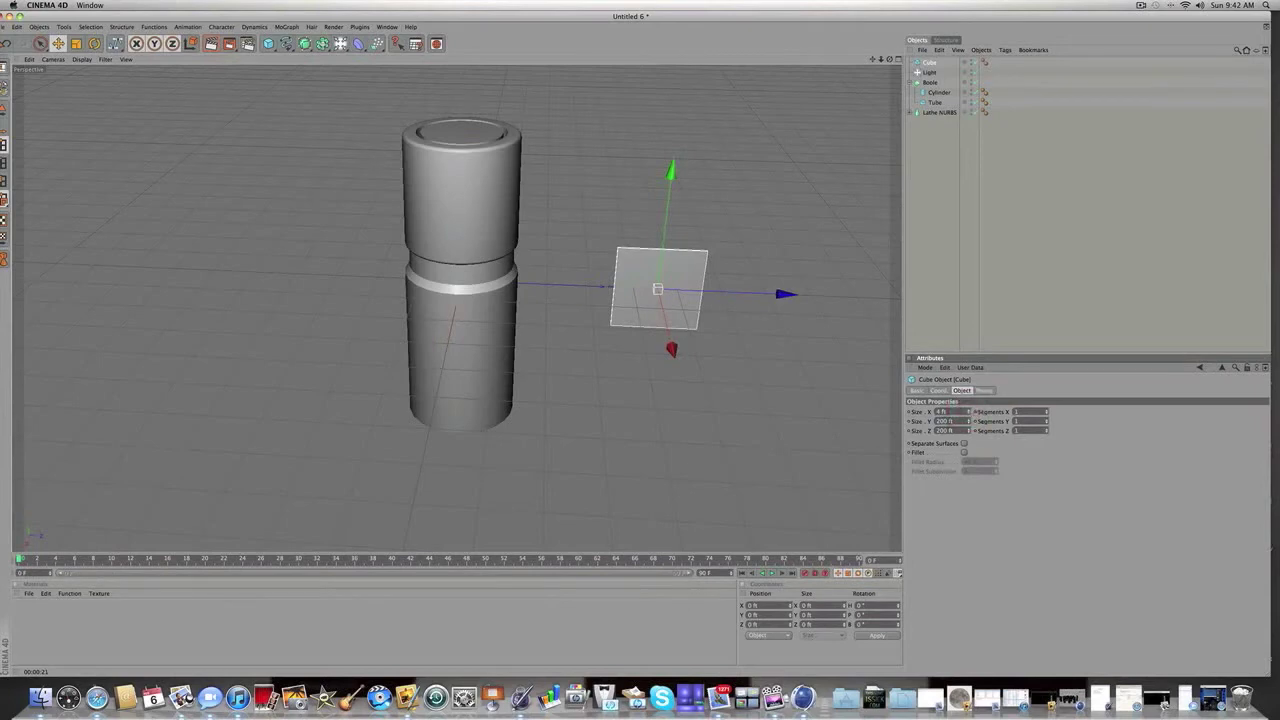
double_click(940, 421)
type("60")
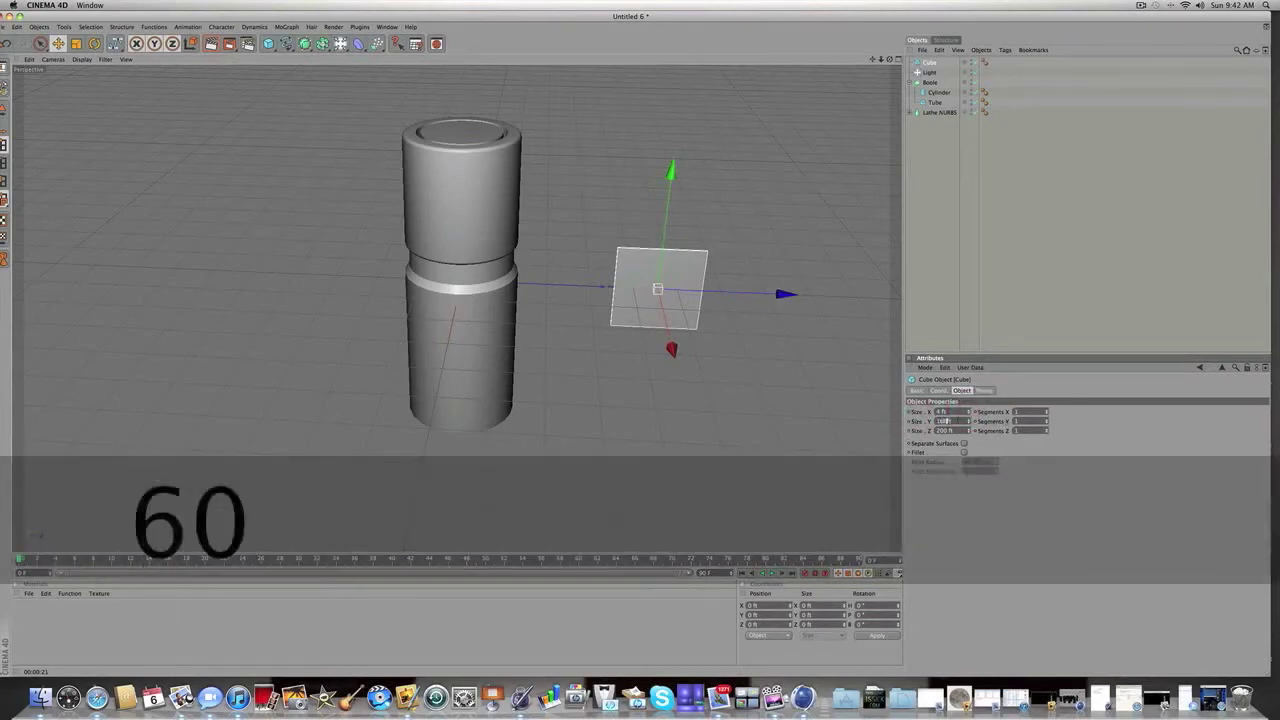
key("Return")
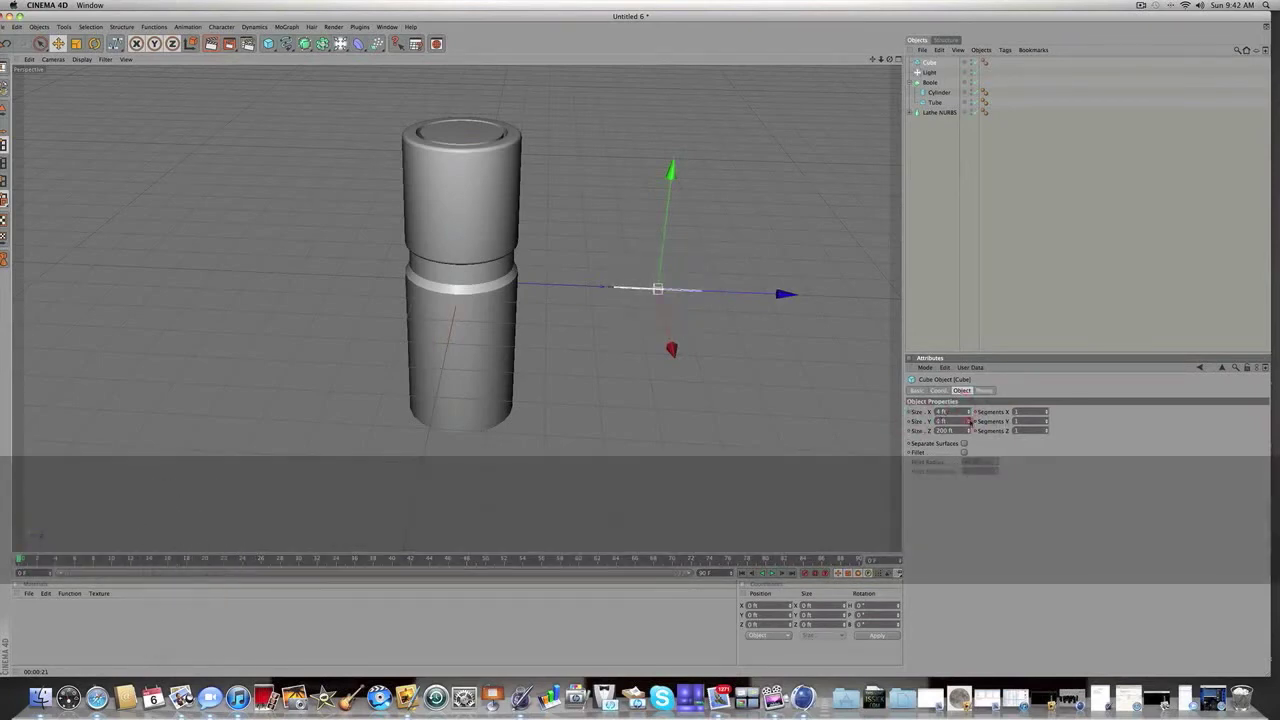
mouse_move(968, 421)
left_mouse_down()
mouse_move(968, 340)
mouse_move(968, 416)
left_mouse_up()
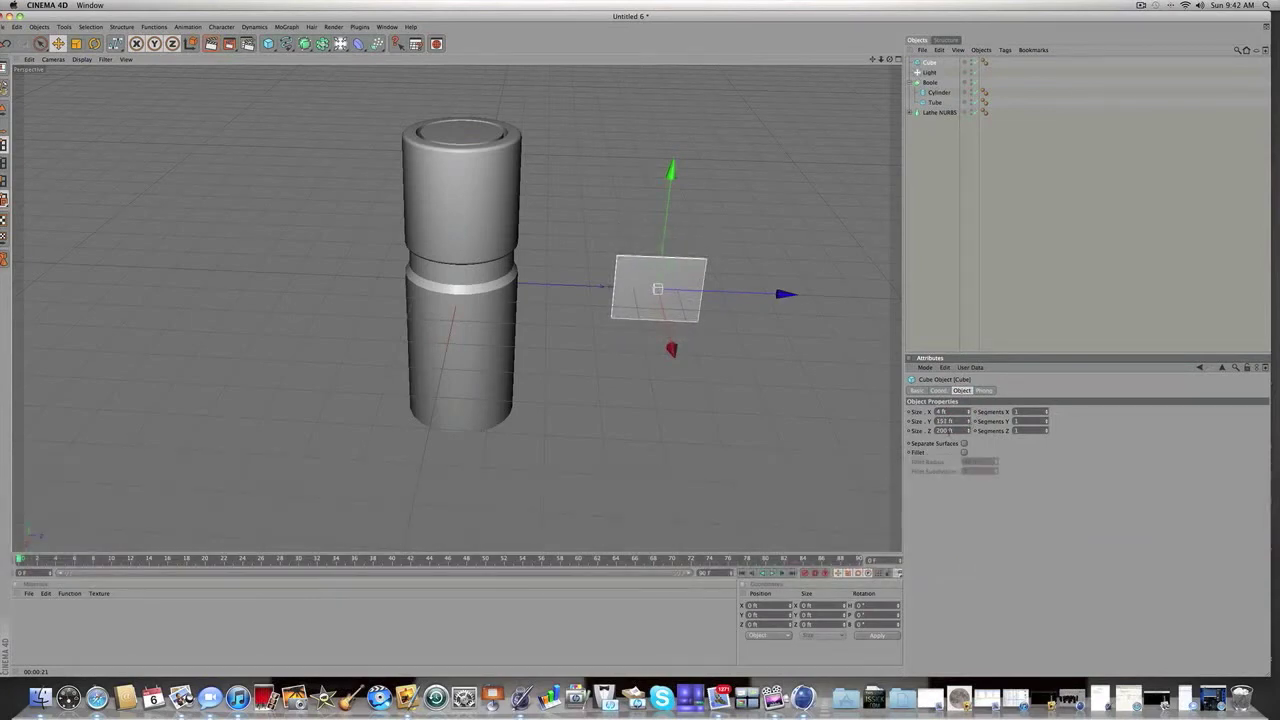
Step: Set the cube's Z size to 4 ft and turn on its fillet to round the thin bar's edges
left_click_drag(949, 431, 933, 432)
type("4")
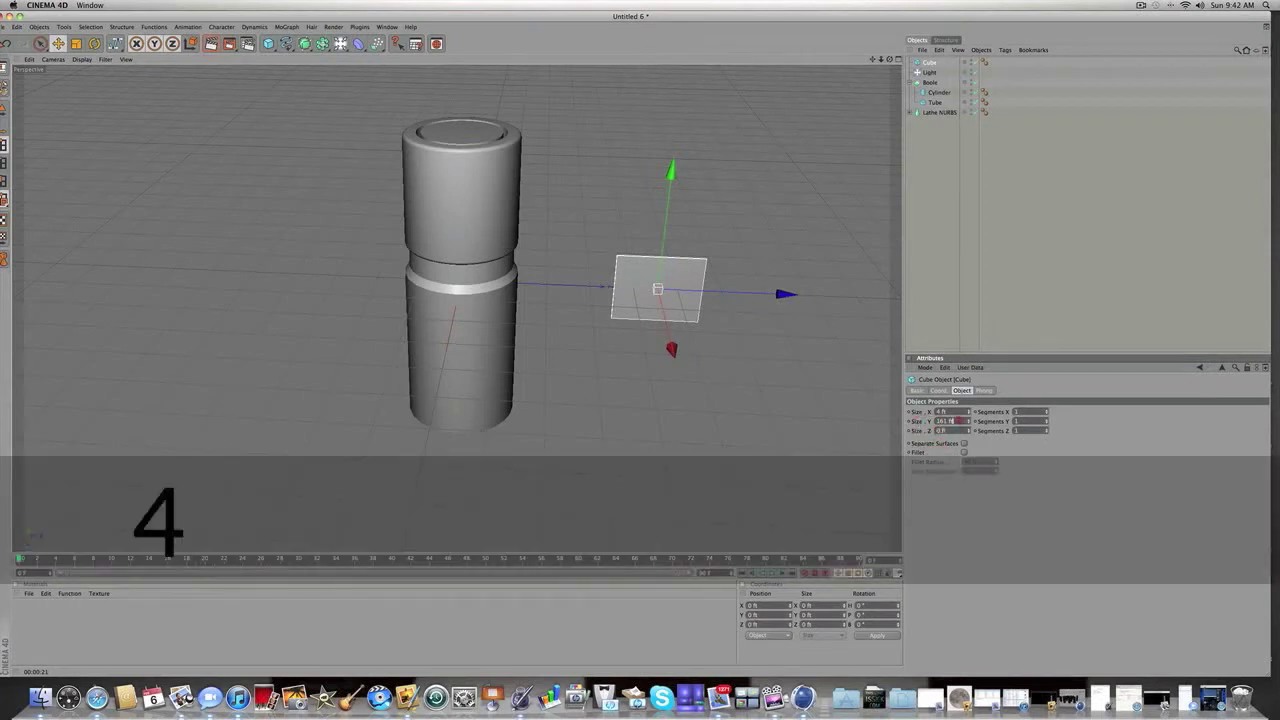
type("0")
key("Return")
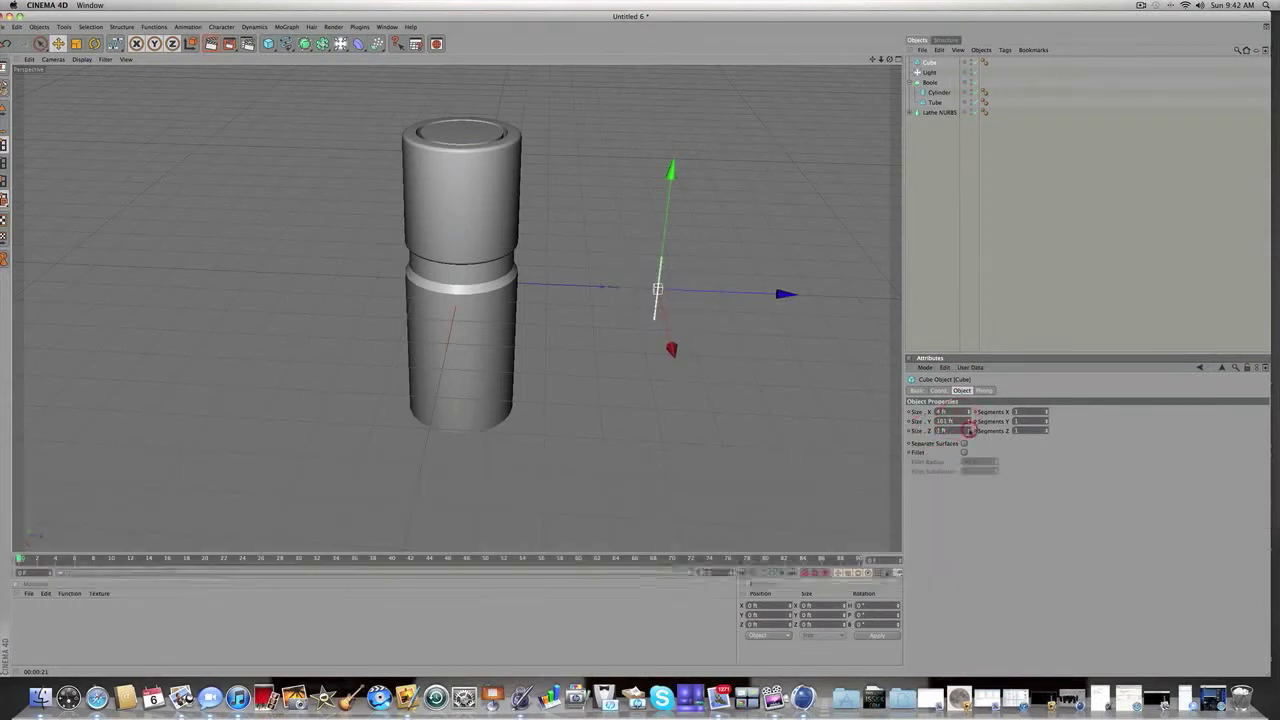
left_click(969, 429)
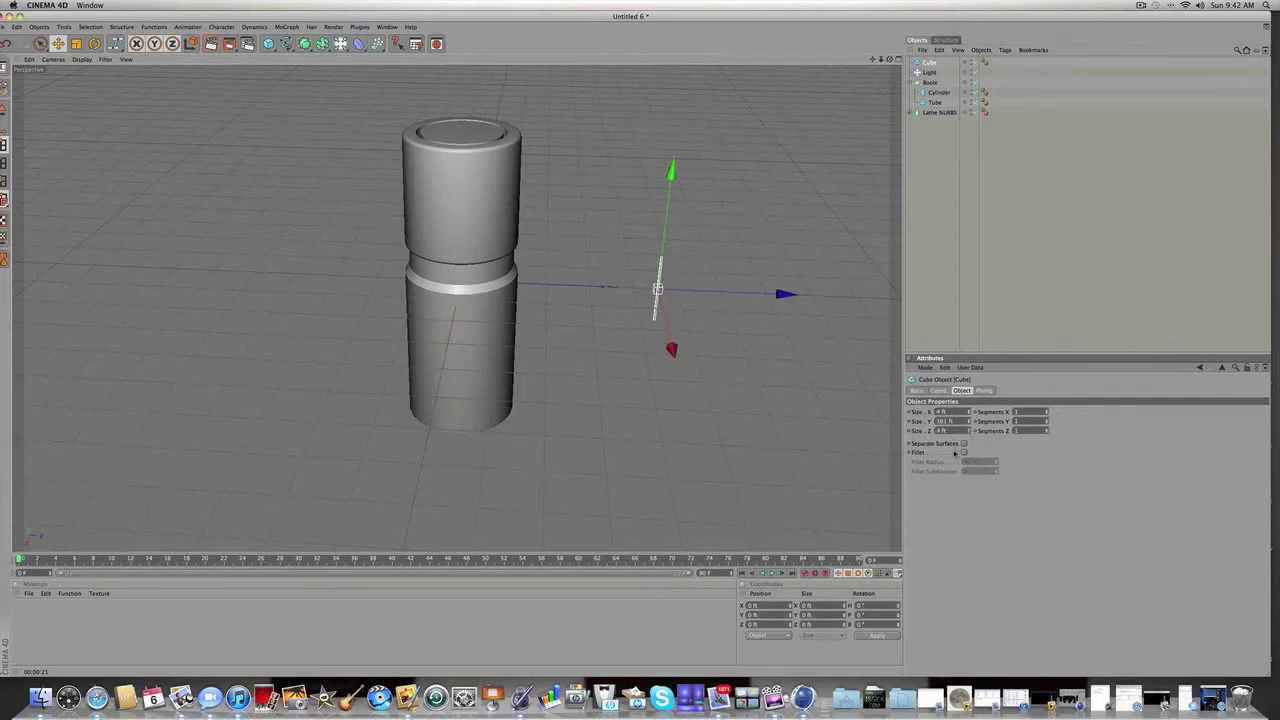
left_click(964, 452)
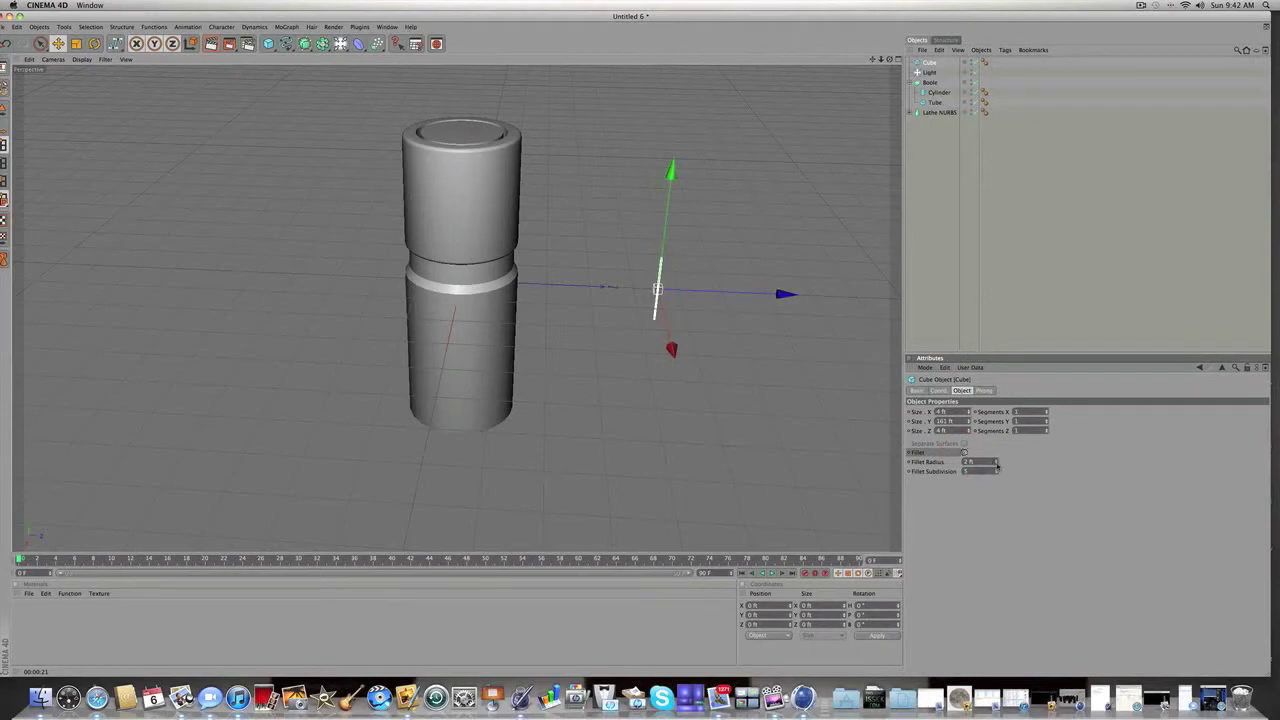
left_click(1012, 262)
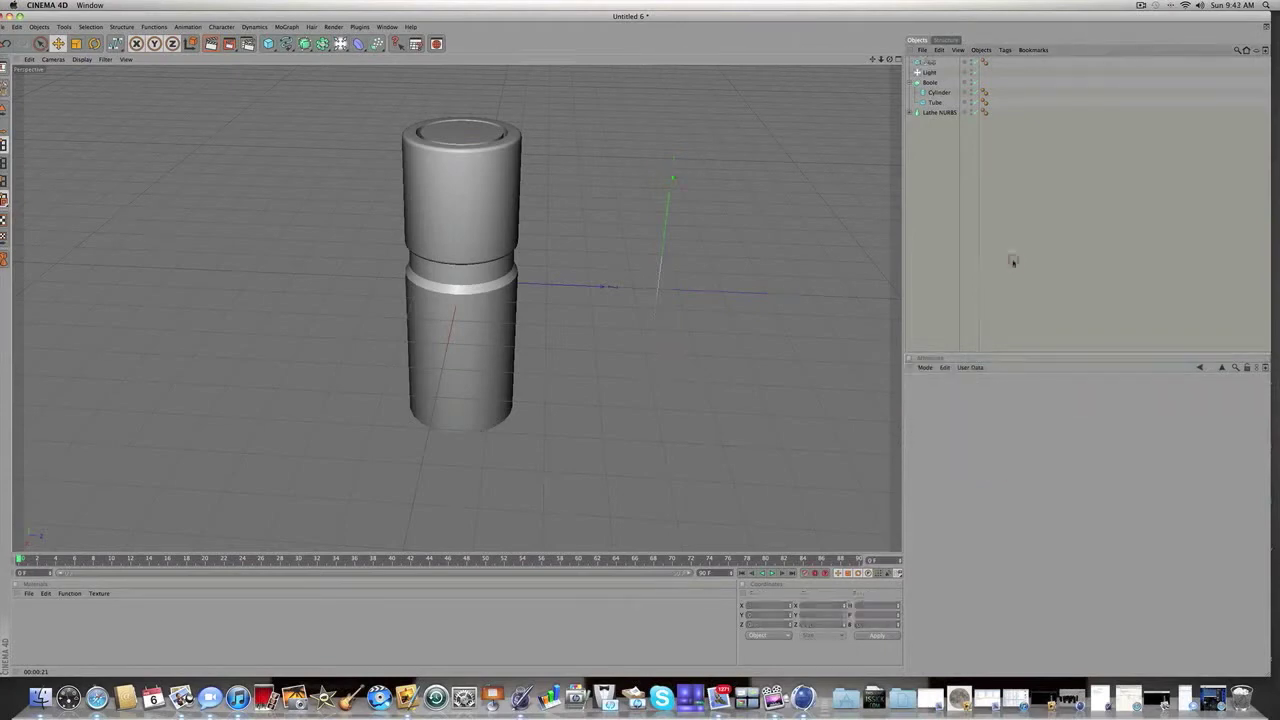
Step: Add an Array object and make the thin cube its child so copies surround the can
left_click(922, 62)
left_click_drag(889, 60, 868, 53)
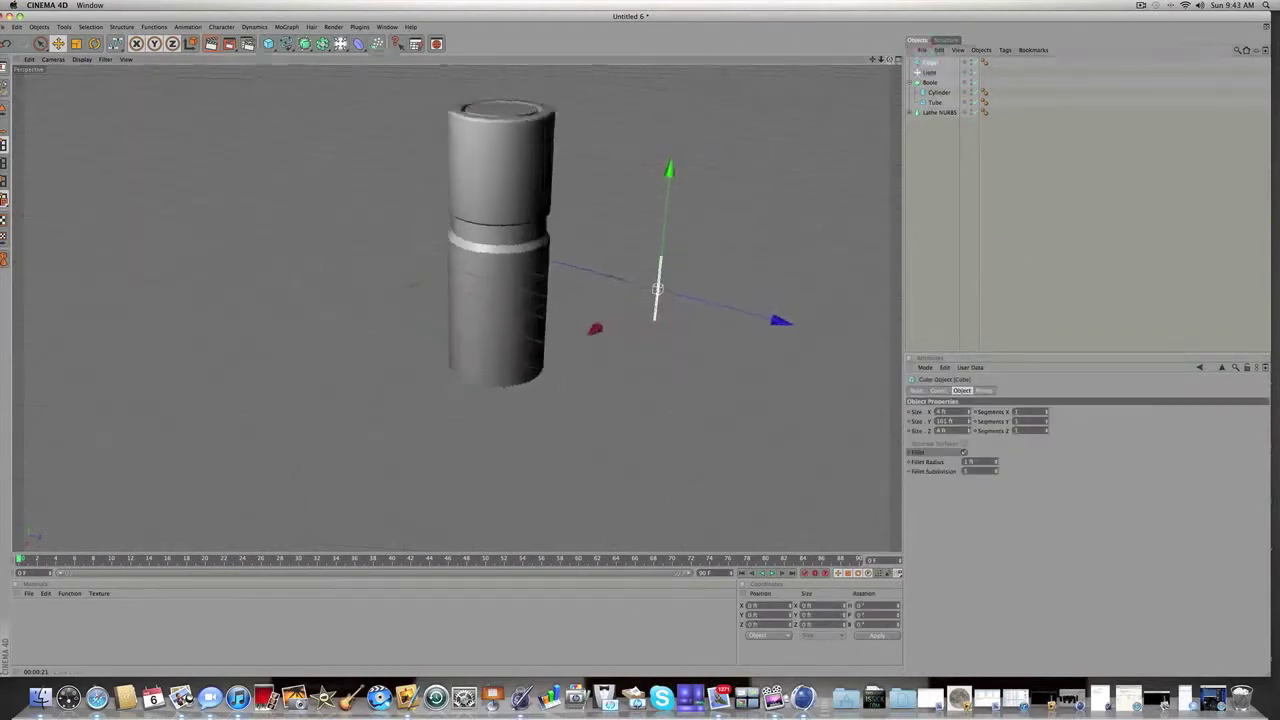
mouse_move(657, 290)
left_mouse_down("alt")
mouse_move(690, 285)
mouse_move(670, 288)
left_mouse_up("alt")
left_click(968, 209)
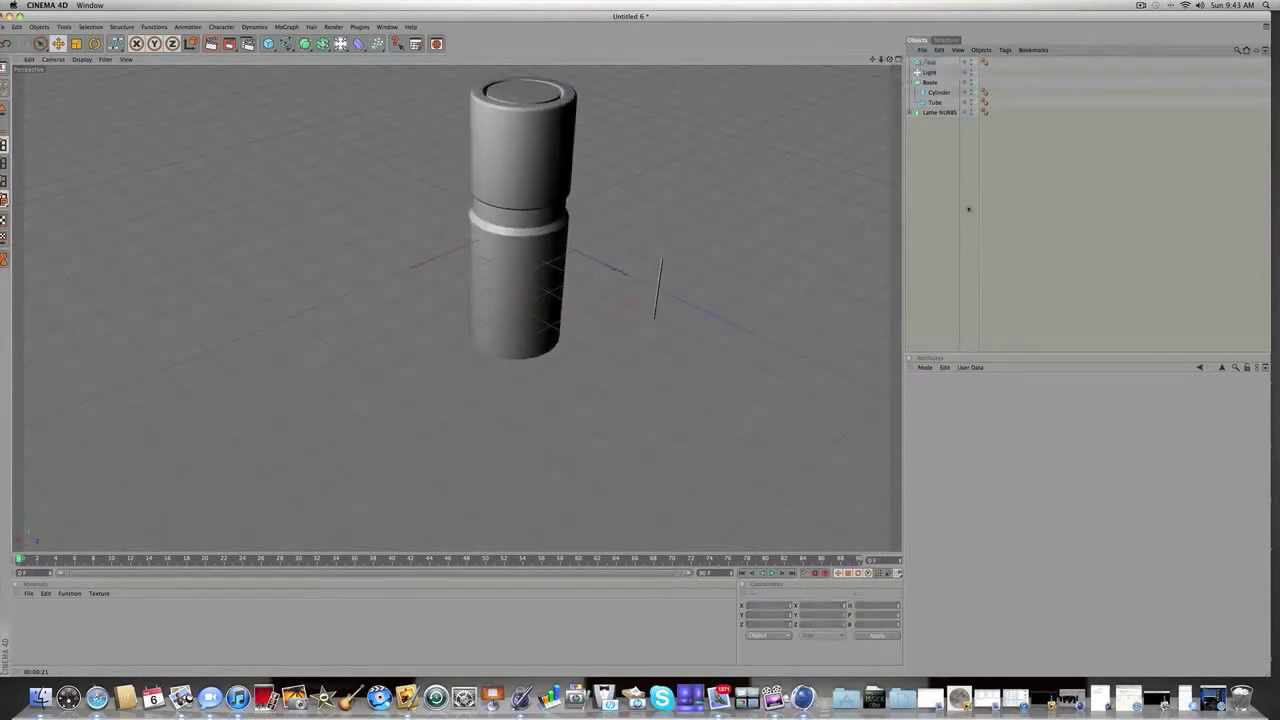
left_click_drag(889, 60, 819, 163)
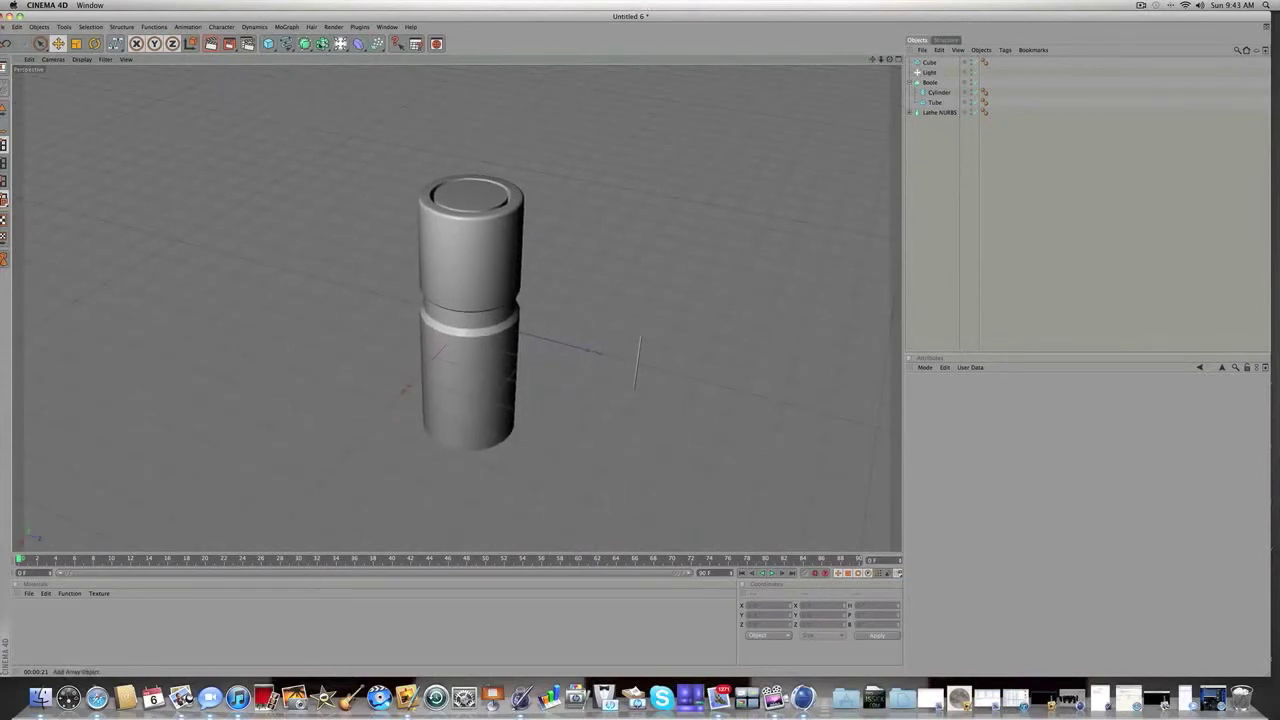
left_click_drag(322, 45, 356, 56)
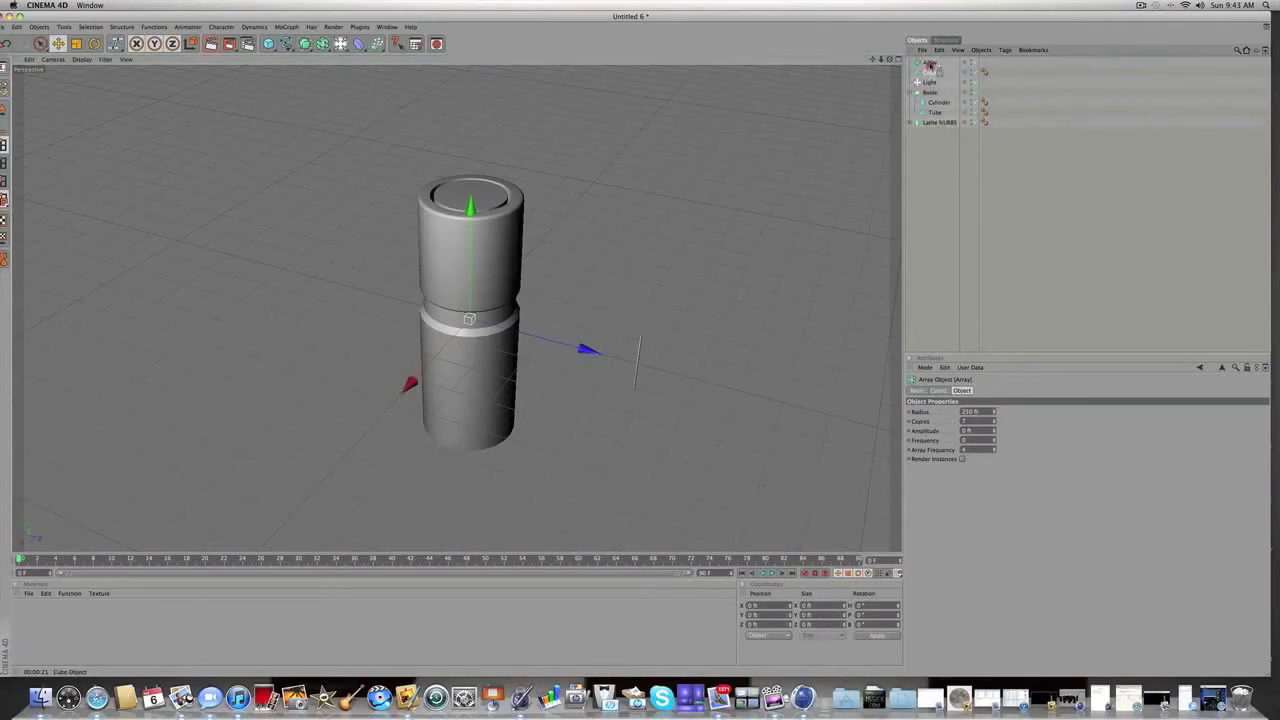
left_click_drag(929, 72, 928, 66)
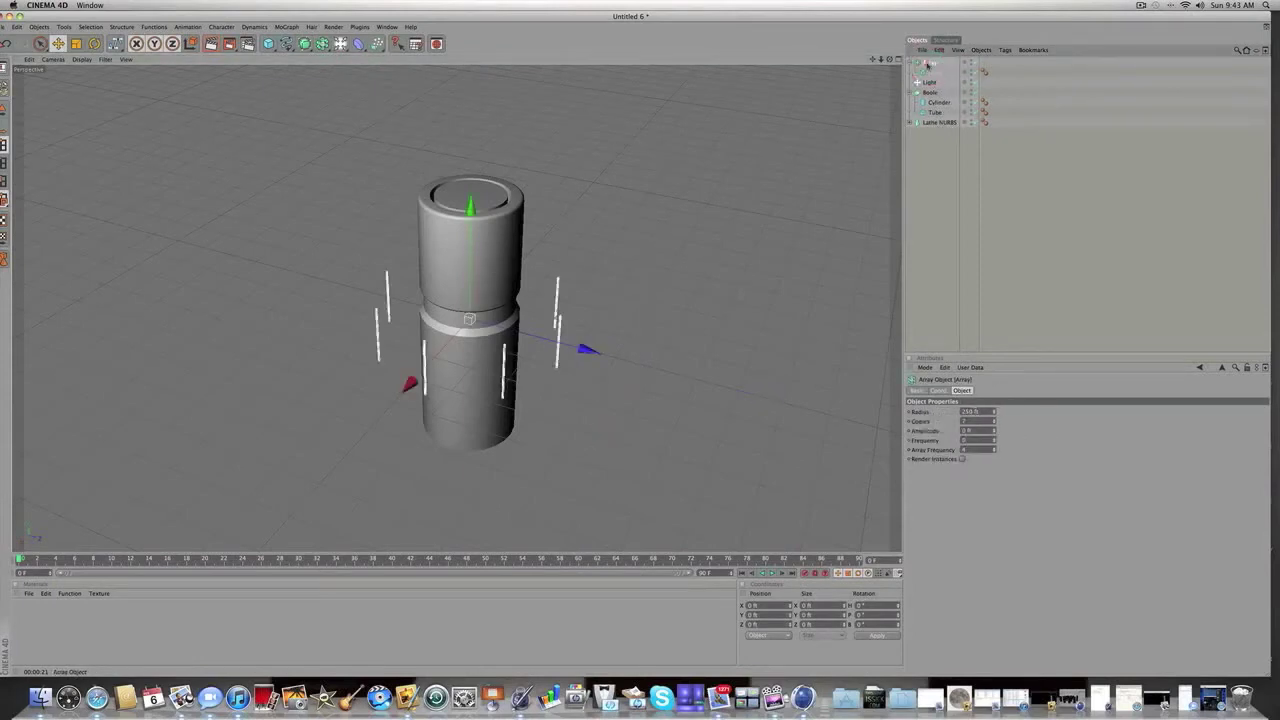
left_click(990, 255)
Step: Set the array's radius to 130 ft and its number of copies to 36
left_click(929, 62)
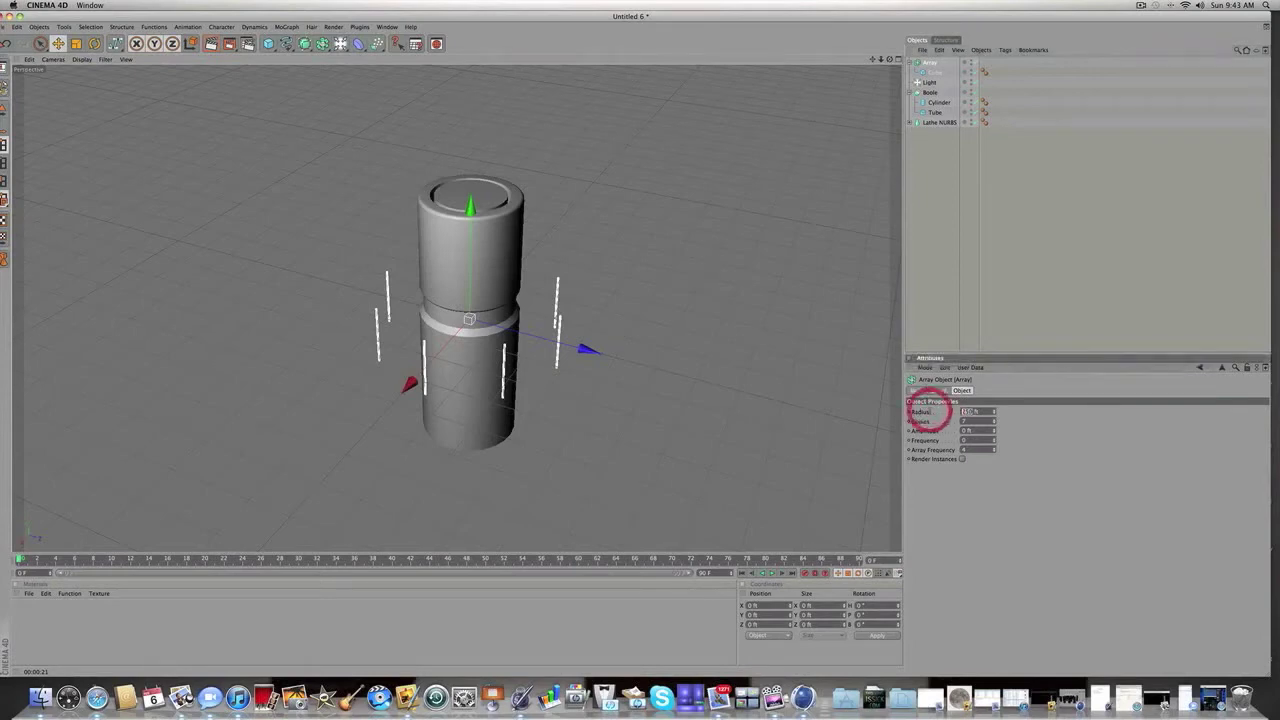
type("30")
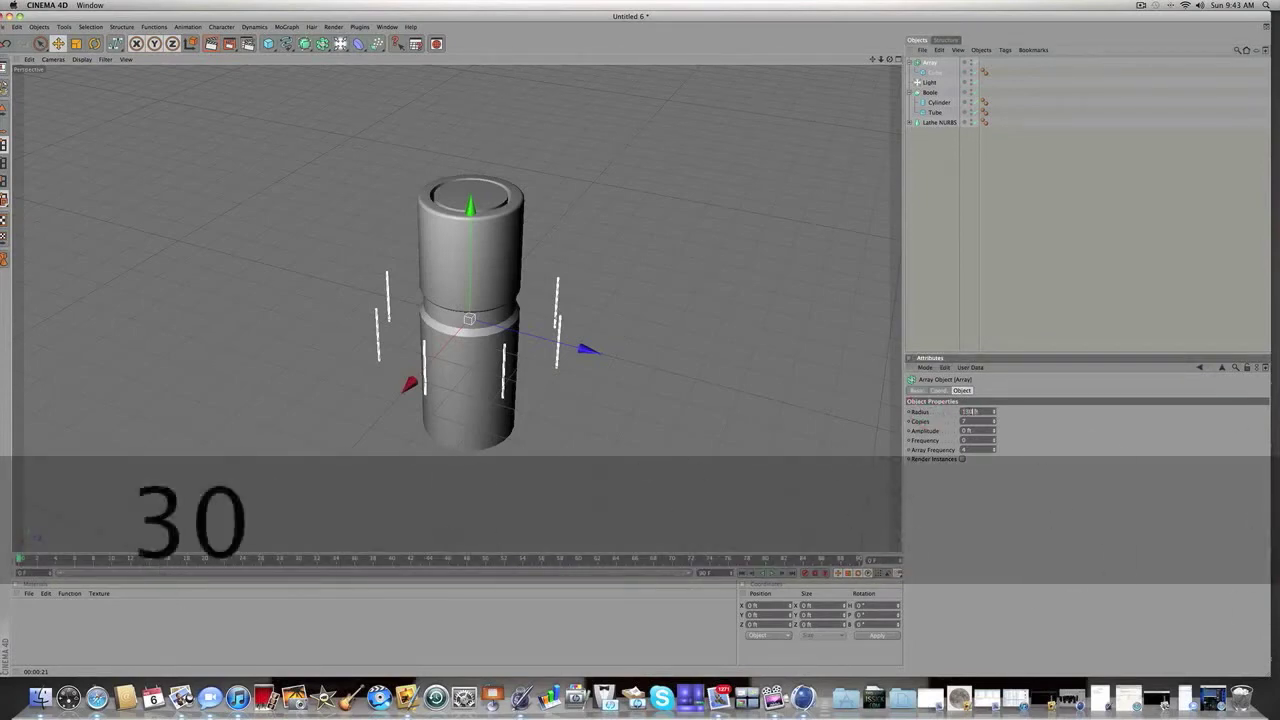
left_click_drag(981, 421, 928, 419)
type("6")
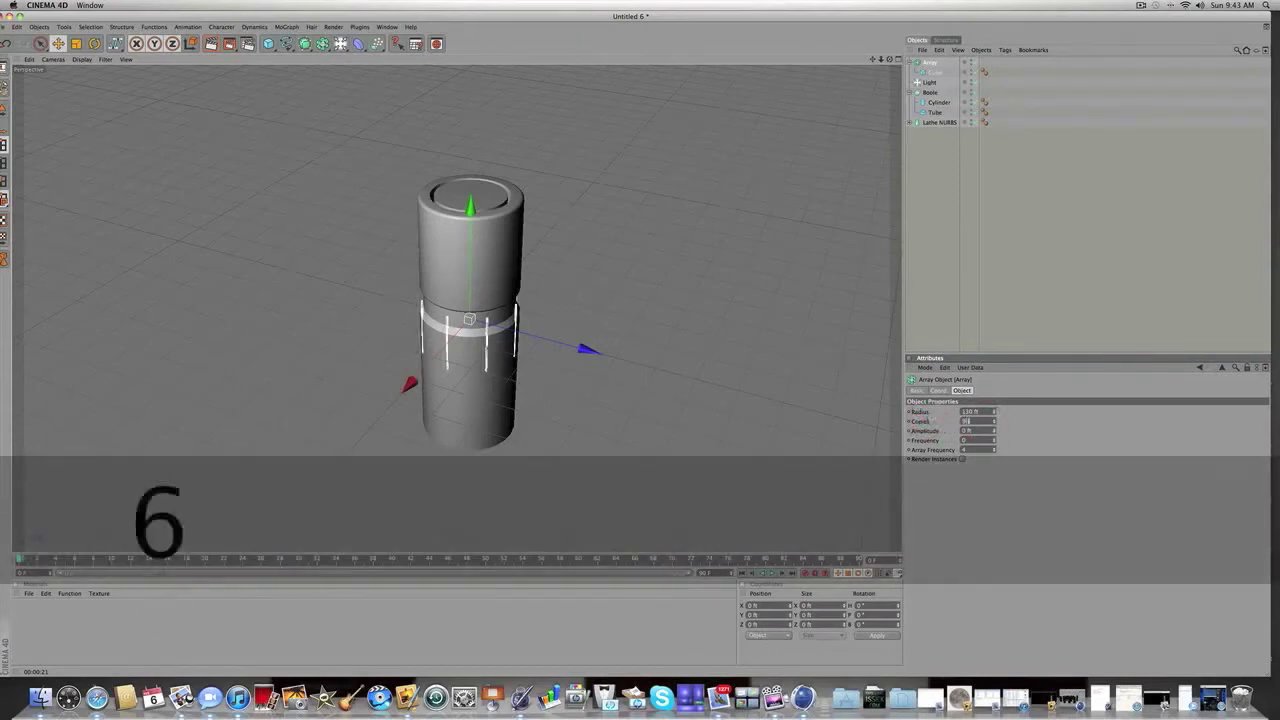
left_click(971, 437)
left_click(1014, 277)
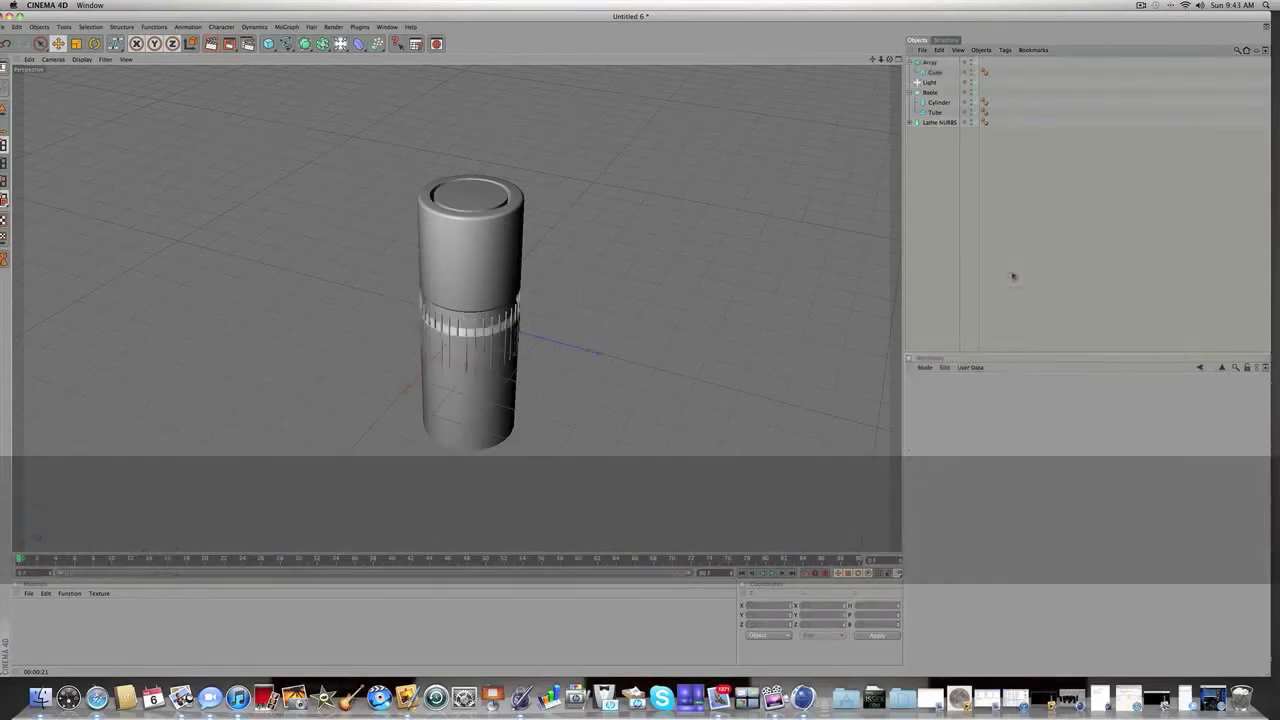
Step: Raise the array about 194 ft along the Y axis so its bars wrap around the can's cap
left_click(898, 59)
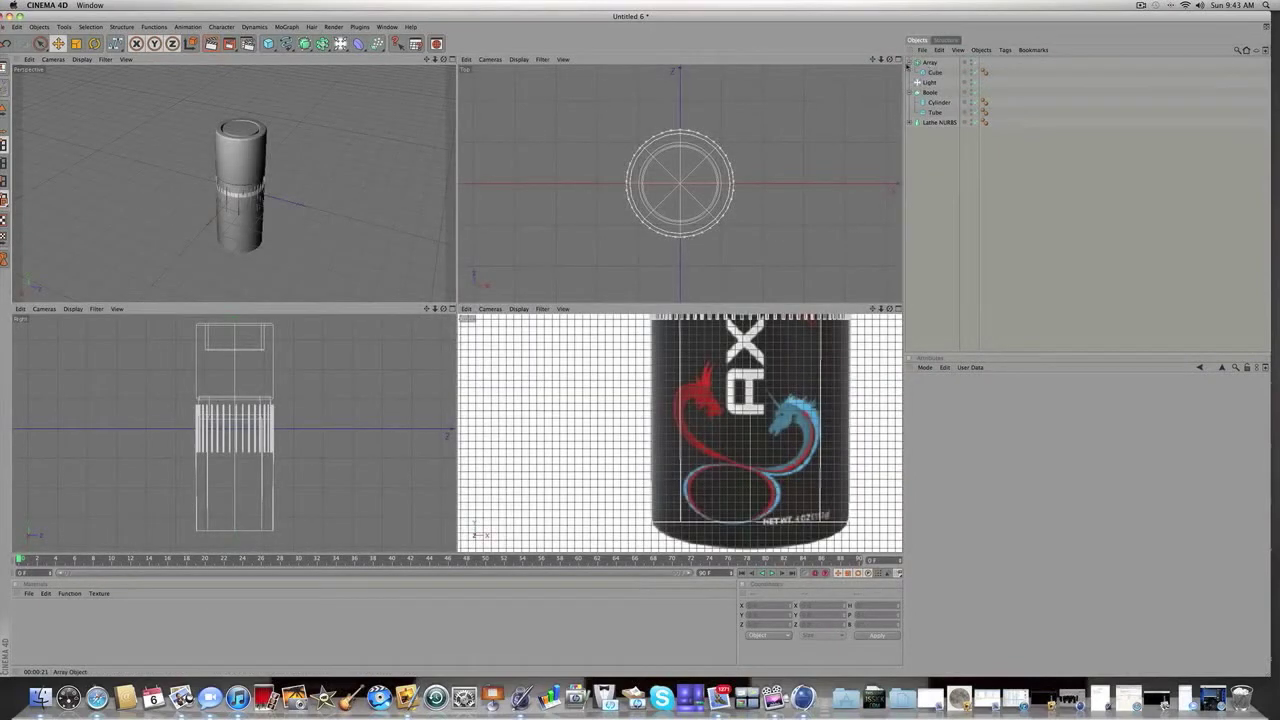
left_click(910, 63)
left_click(929, 62)
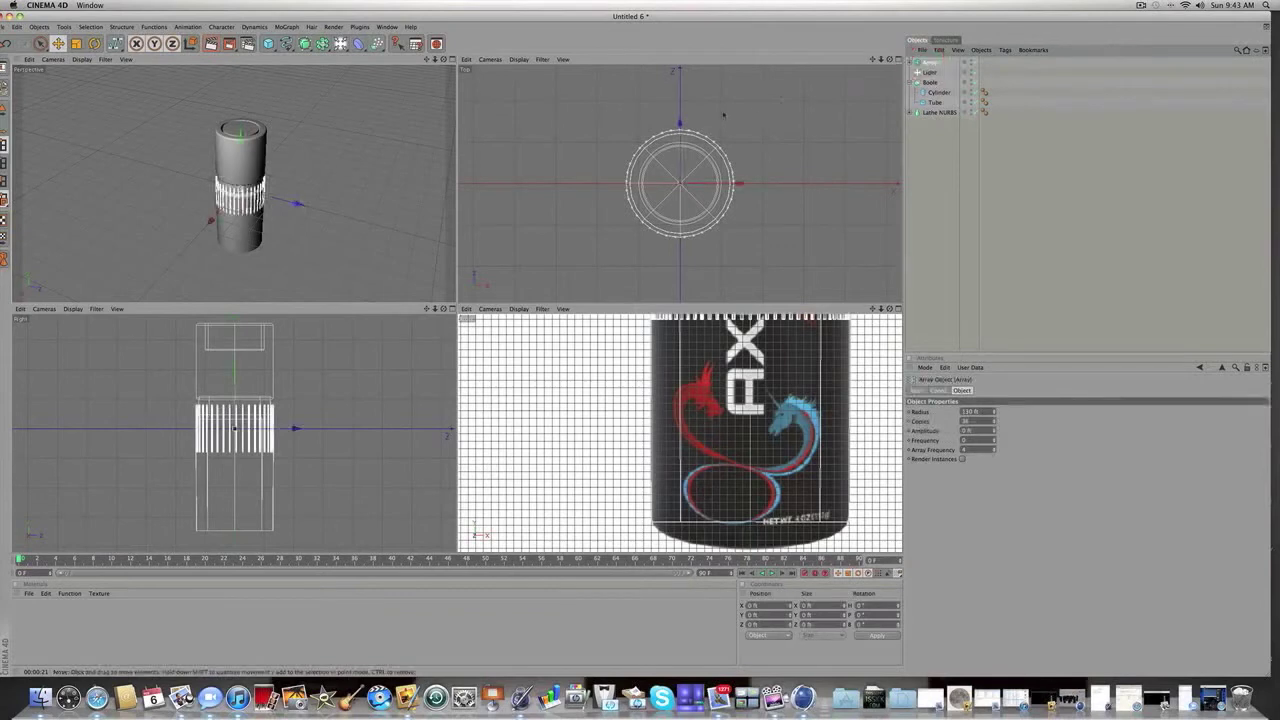
left_click_drag(680, 126, 679, 115)
key("super+z")
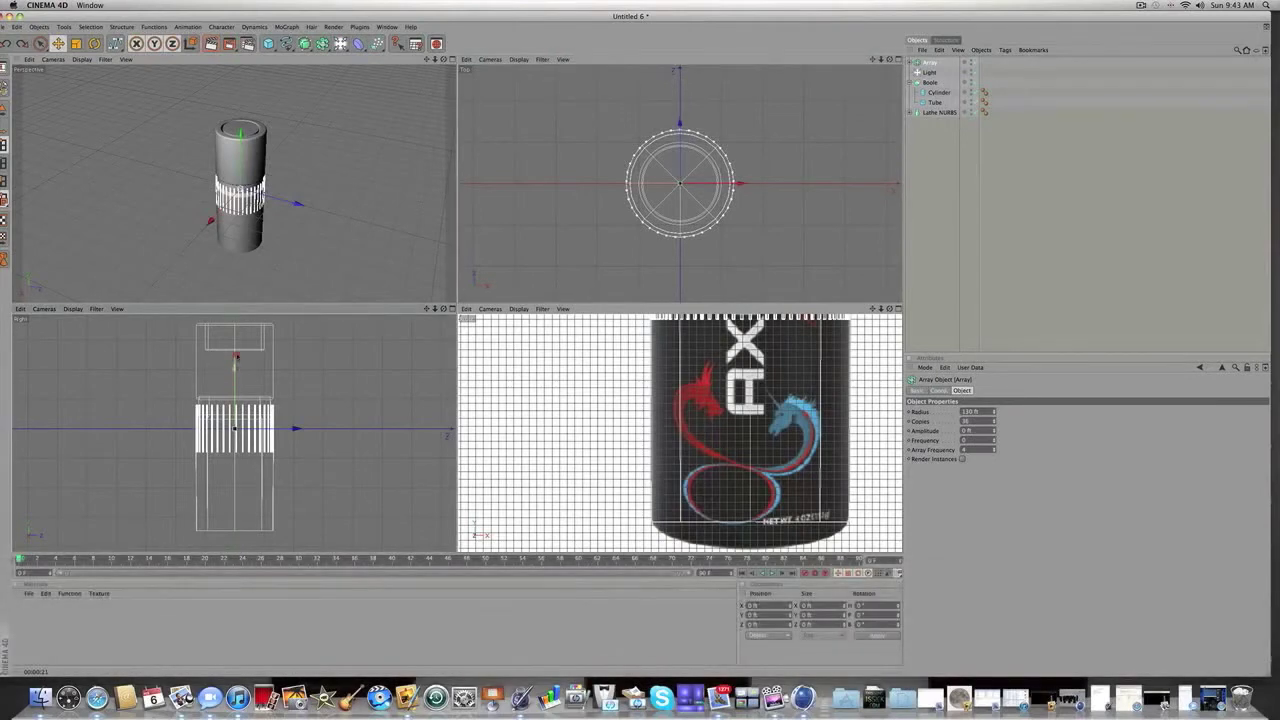
left_click_drag(236, 360, 236, 334)
left_click_drag(235, 402, 235, 371)
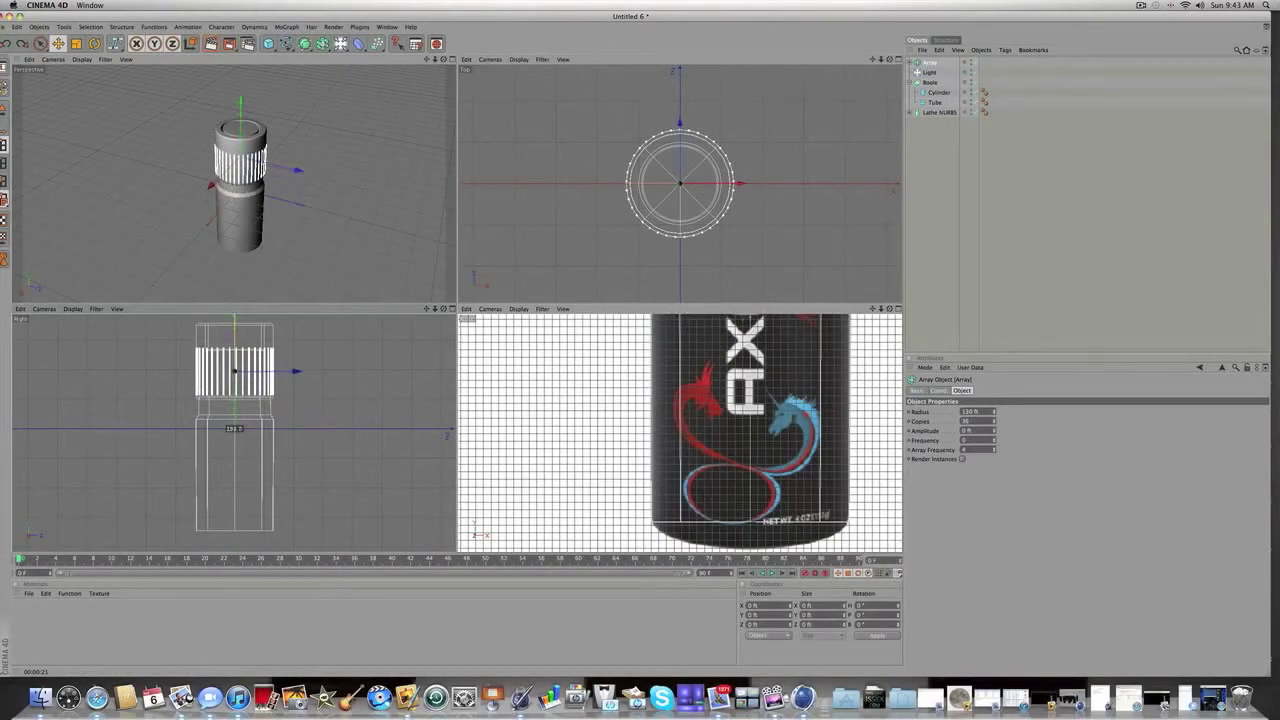
Step: Render the perspective view to check the ribs around the cap
left_click(971, 298)
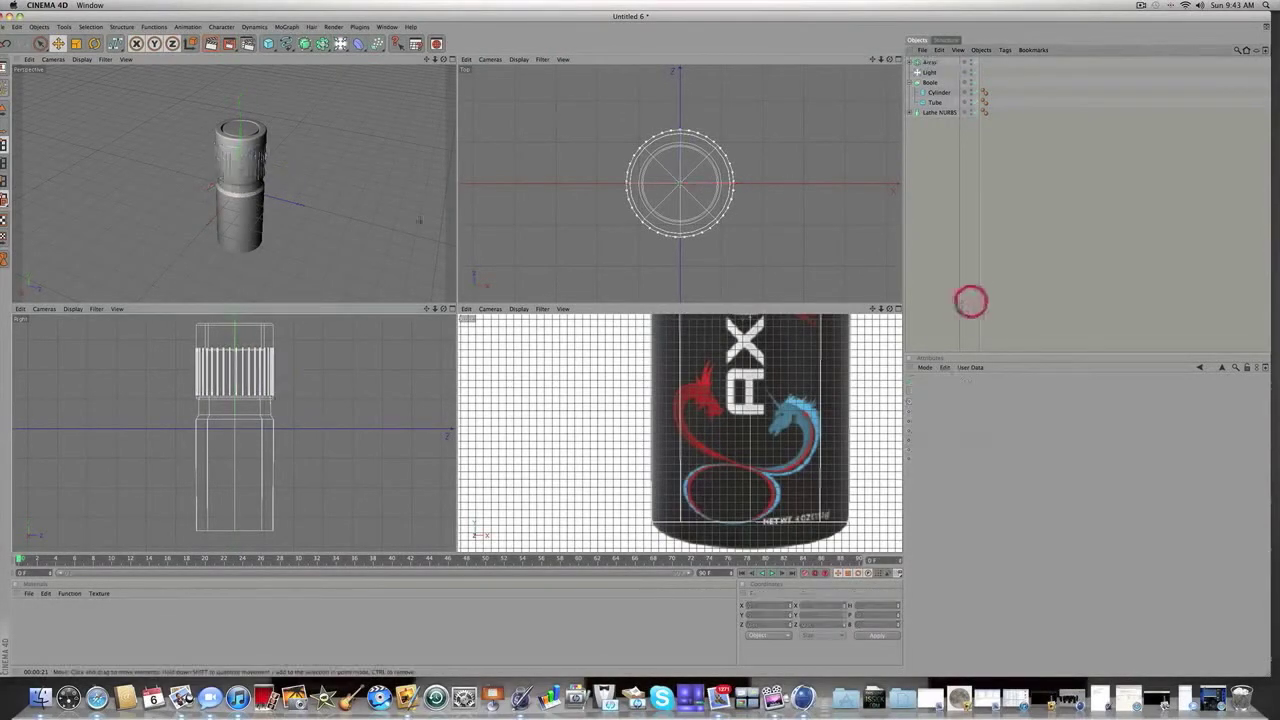
key("F1")
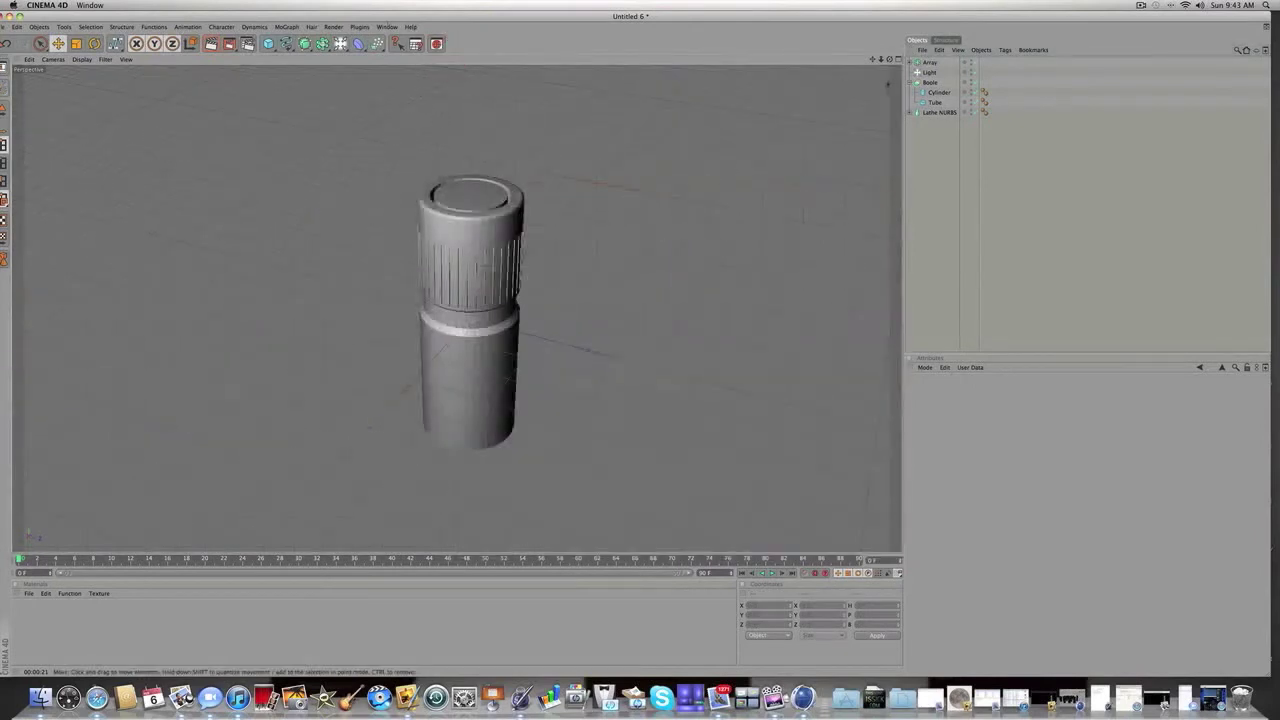
key("super+r")
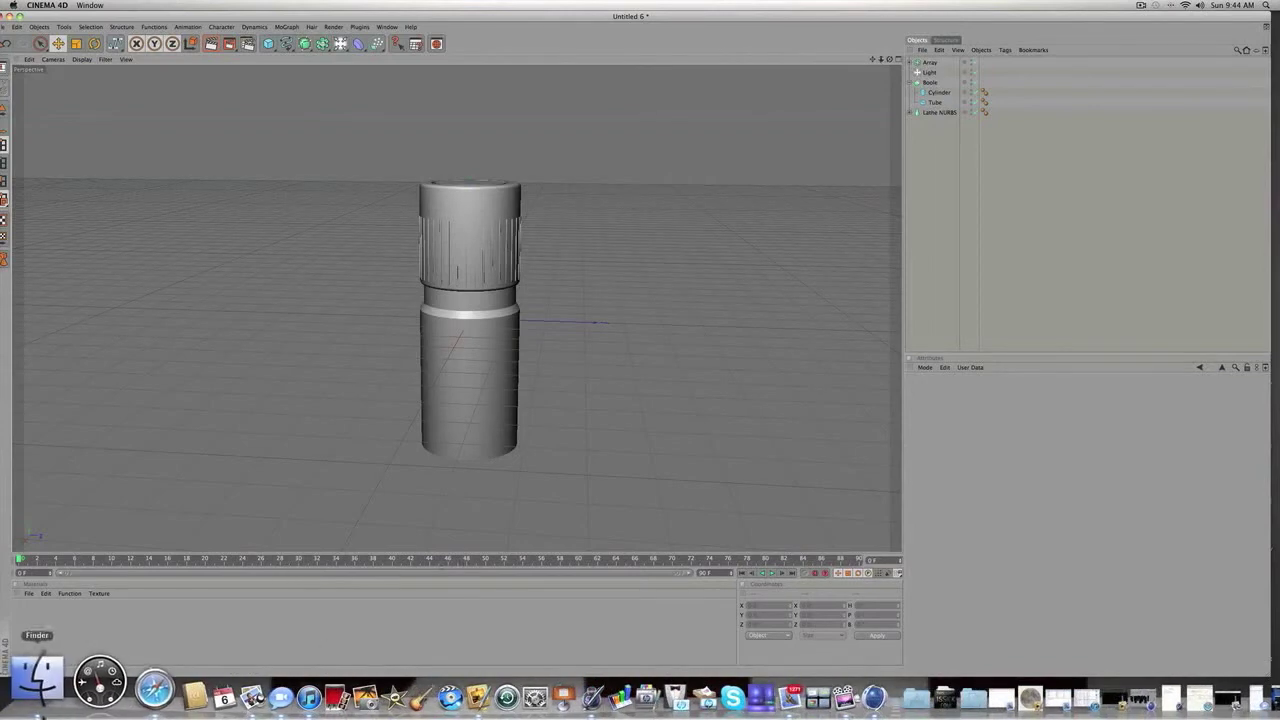
Step: Switch to Finder, preview the AxeMaterial image from the Desktop folder, and select that file again
left_click(40, 700)
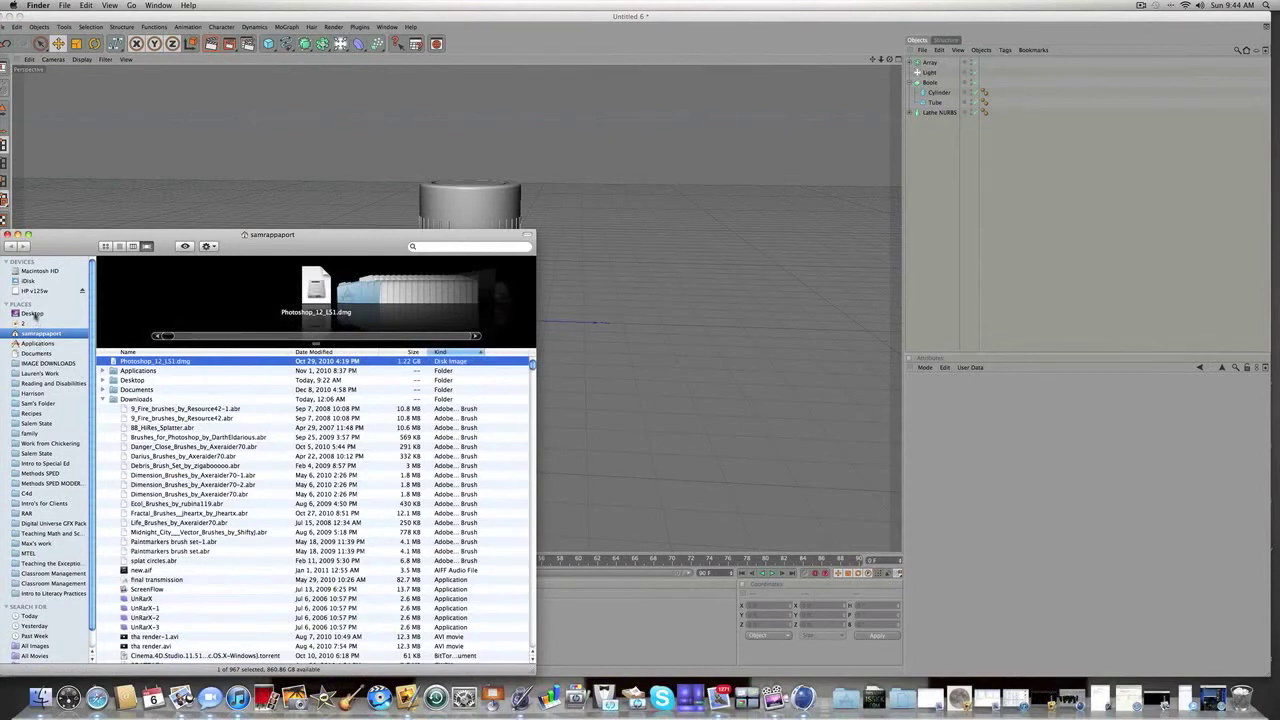
left_click(33, 313)
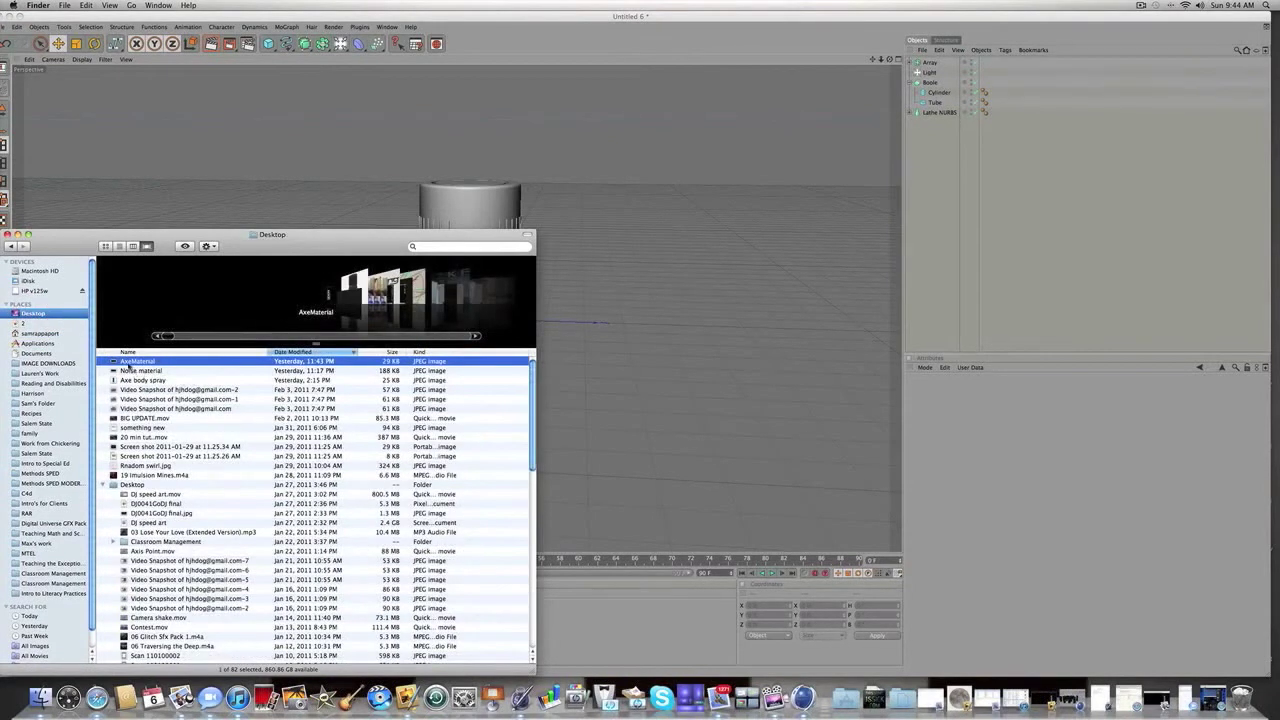
double_click(124, 362)
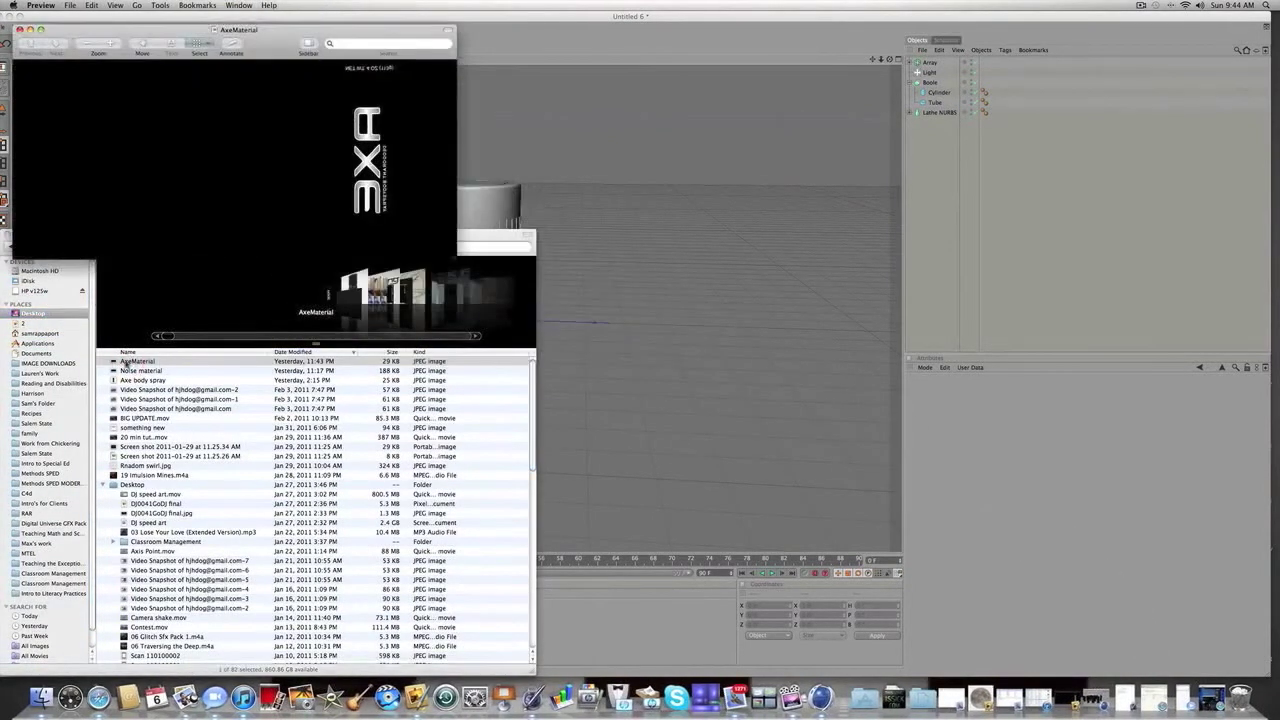
left_click_drag(193, 27, 801, 130)
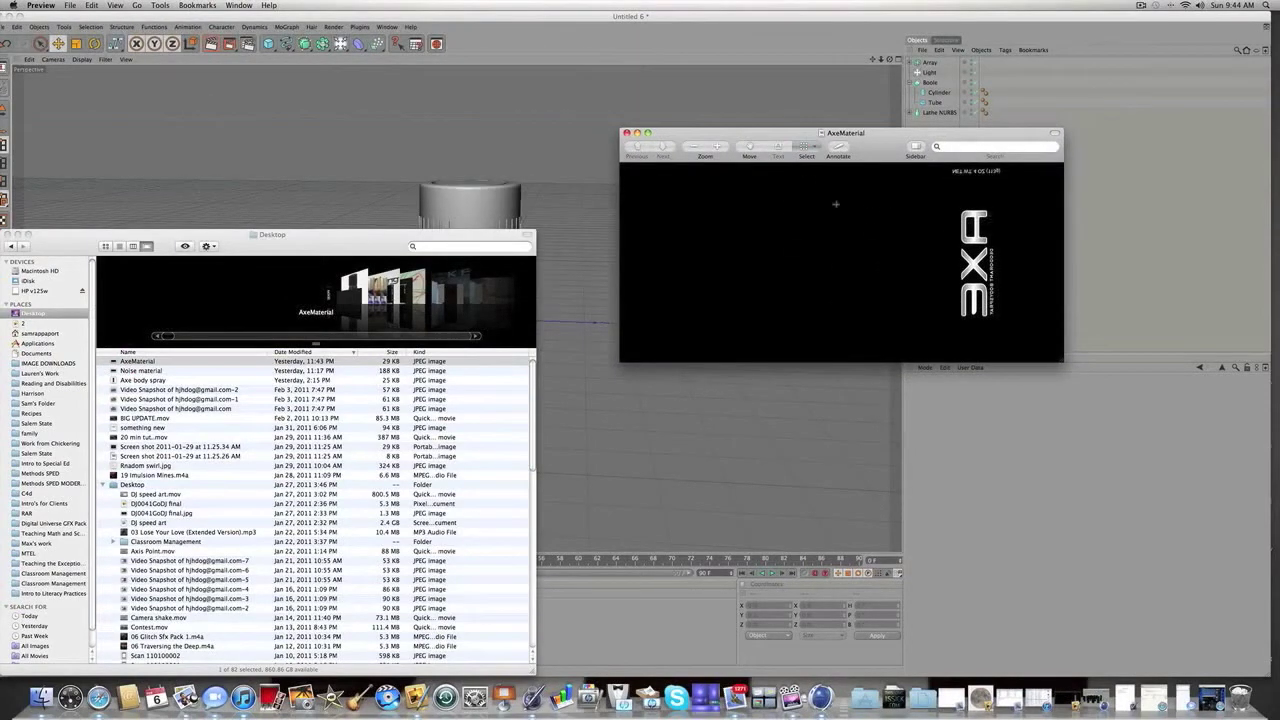
left_click(626, 133)
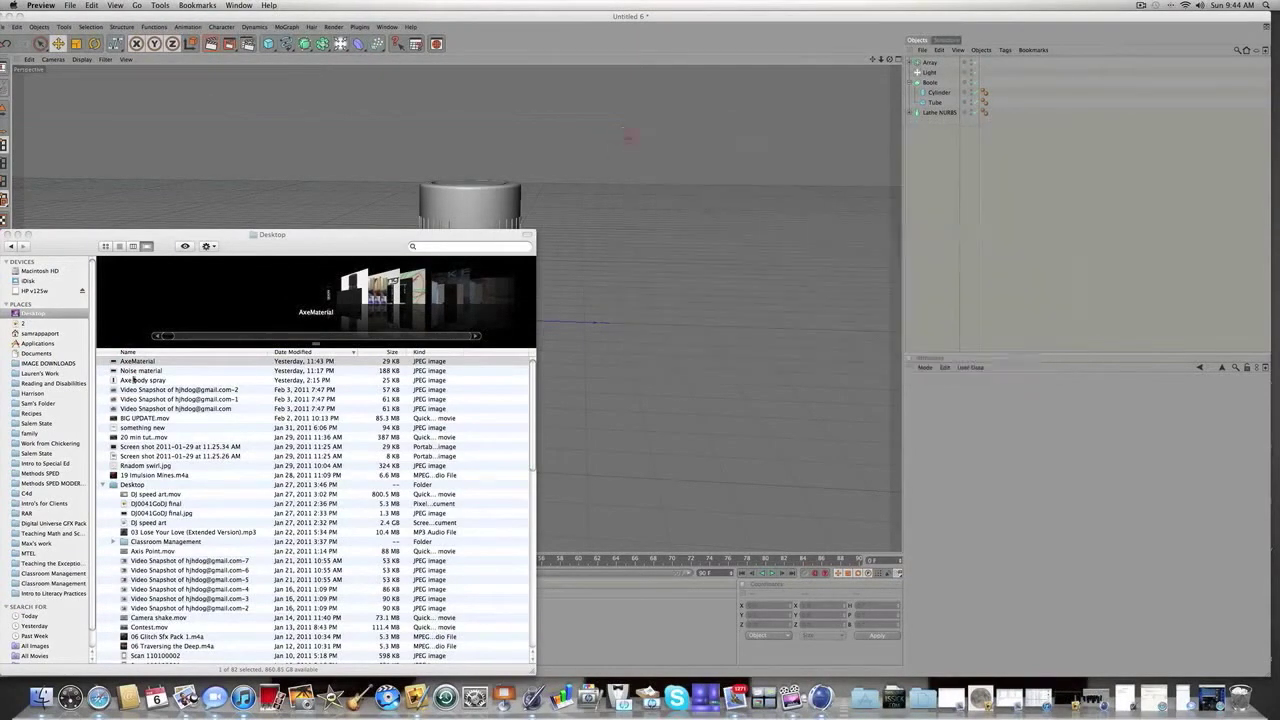
left_click(136, 362)
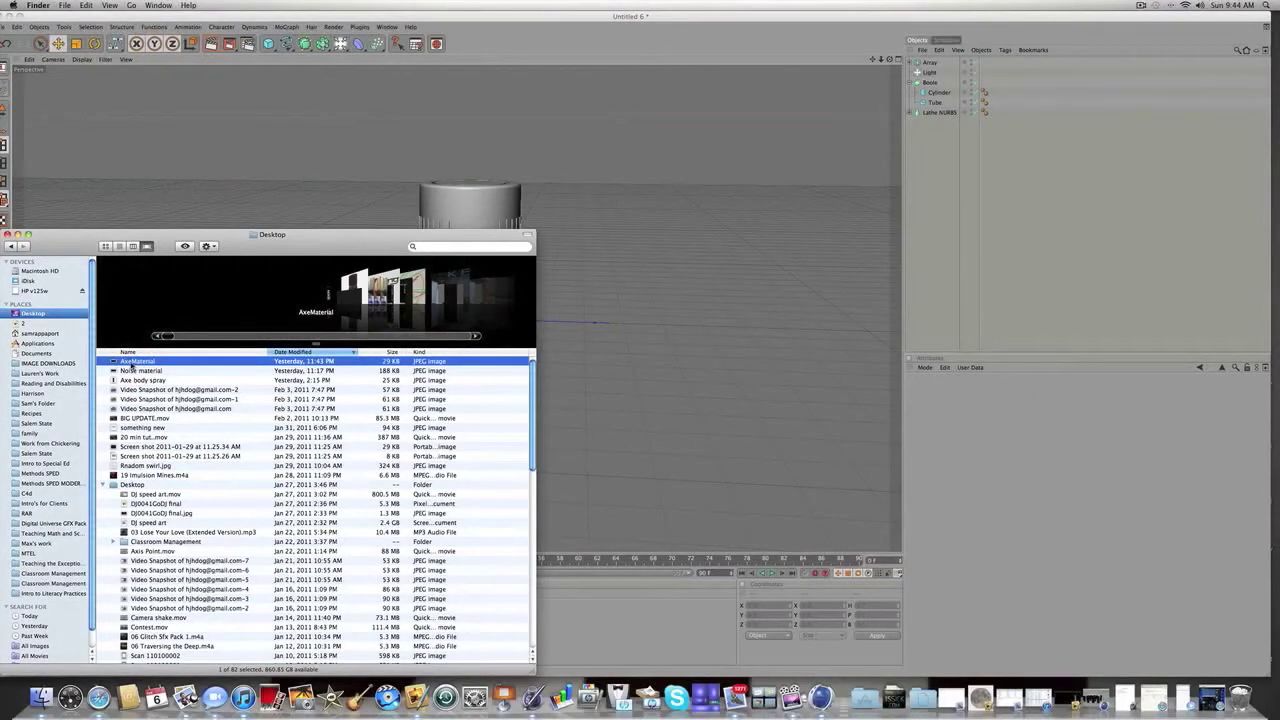
Step: Bring the AxeMaterial image into Cinema 4D as a new material without copying it to the document location
left_click_drag(129, 364, 580, 625)
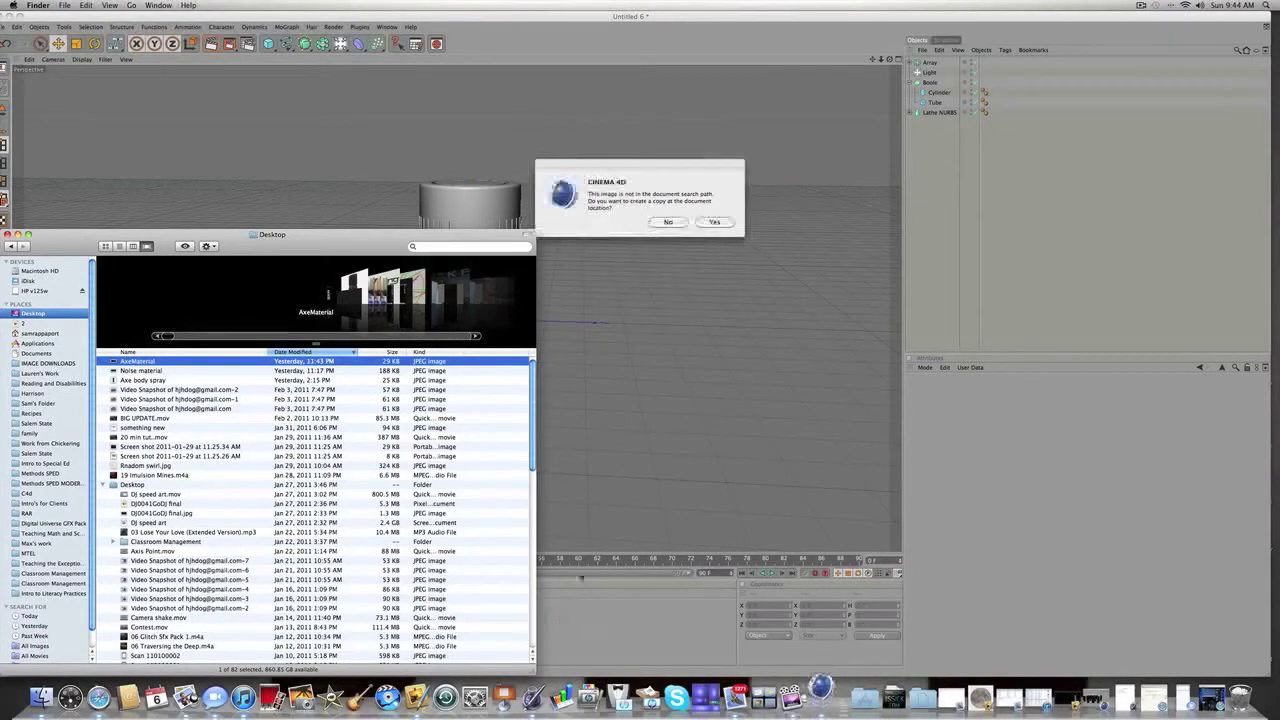
left_click(663, 221)
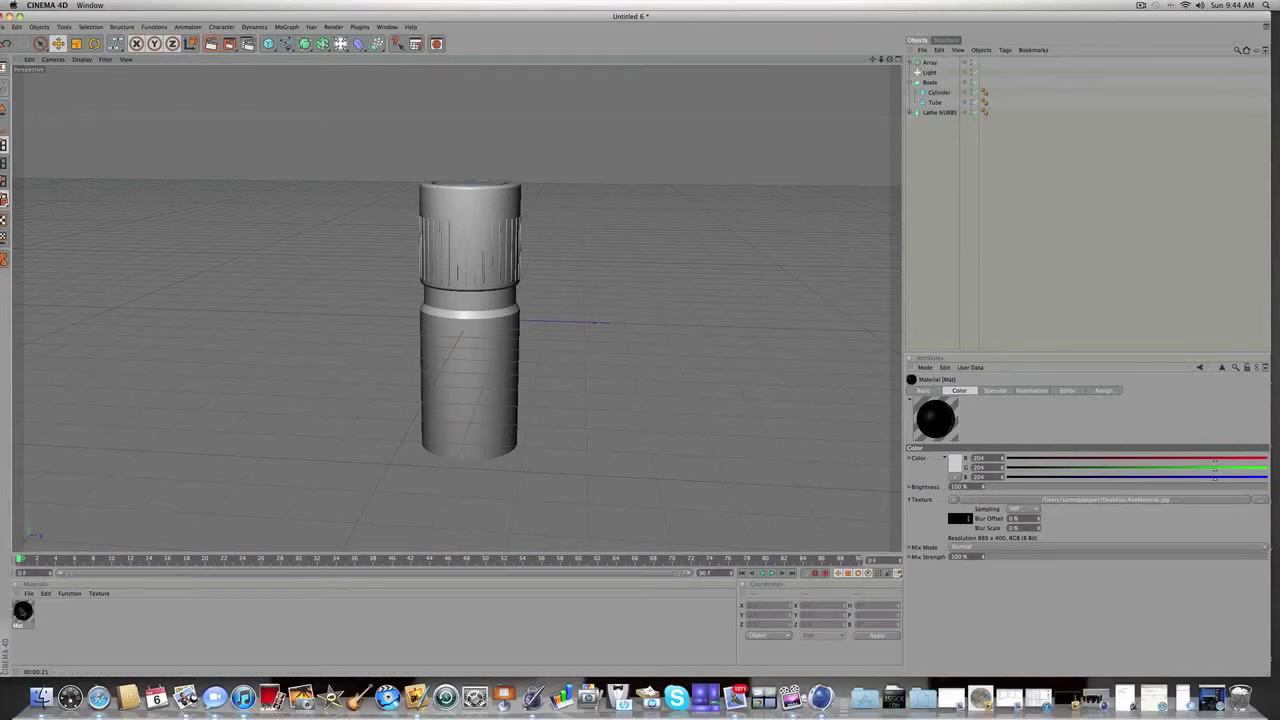
Step: Examine the new material's specular width, height and falloff settings in the Material Editor and close it
double_click(22, 611)
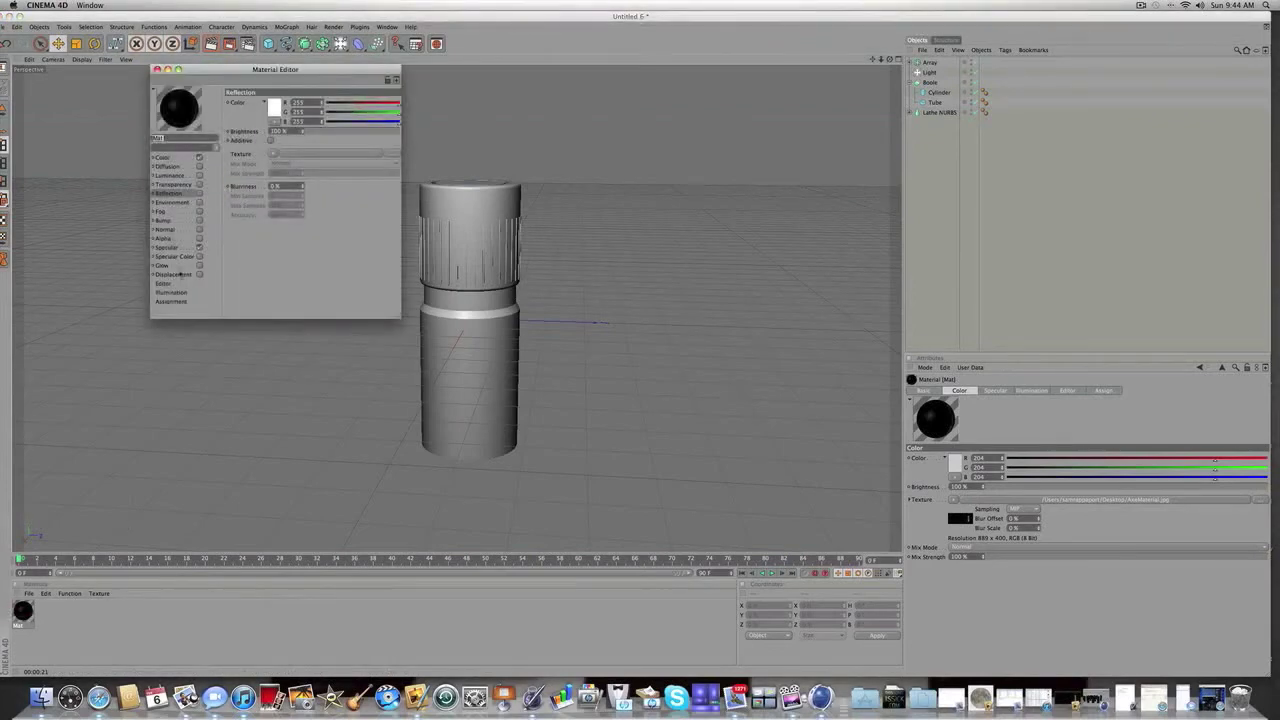
left_click(166, 247)
left_click(362, 144)
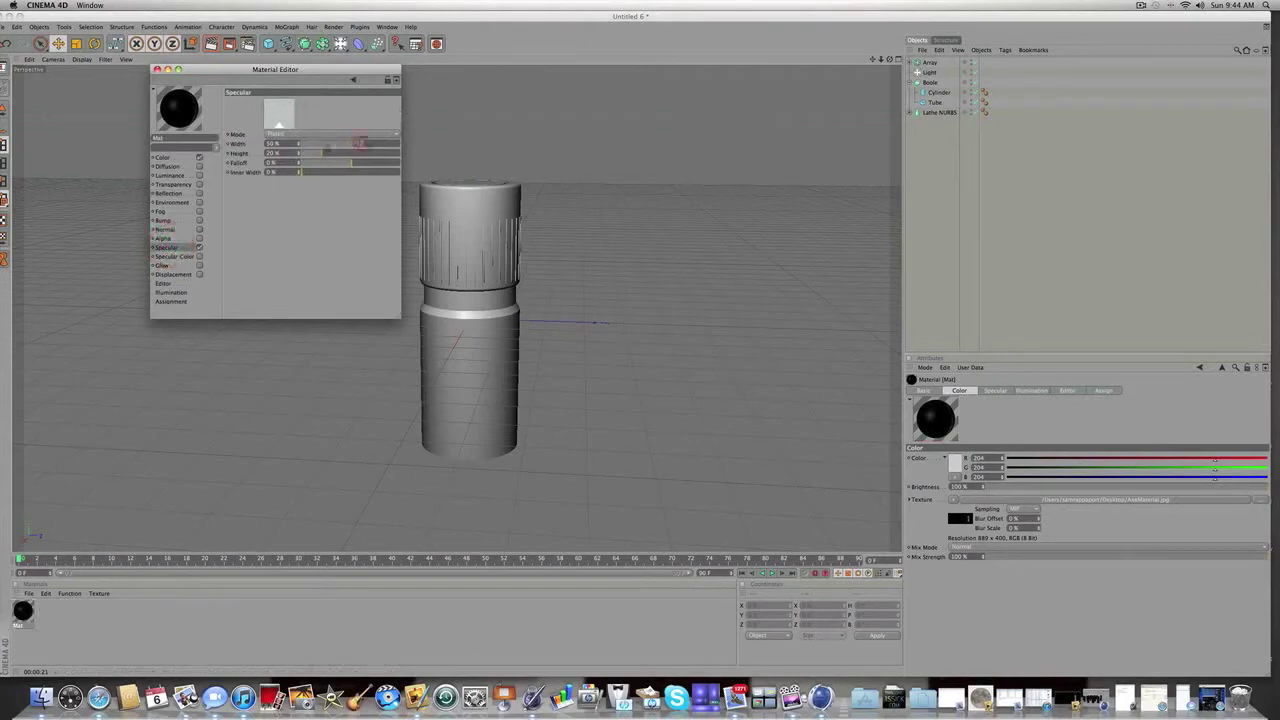
left_click(330, 153)
left_click(357, 162)
left_click(156, 69)
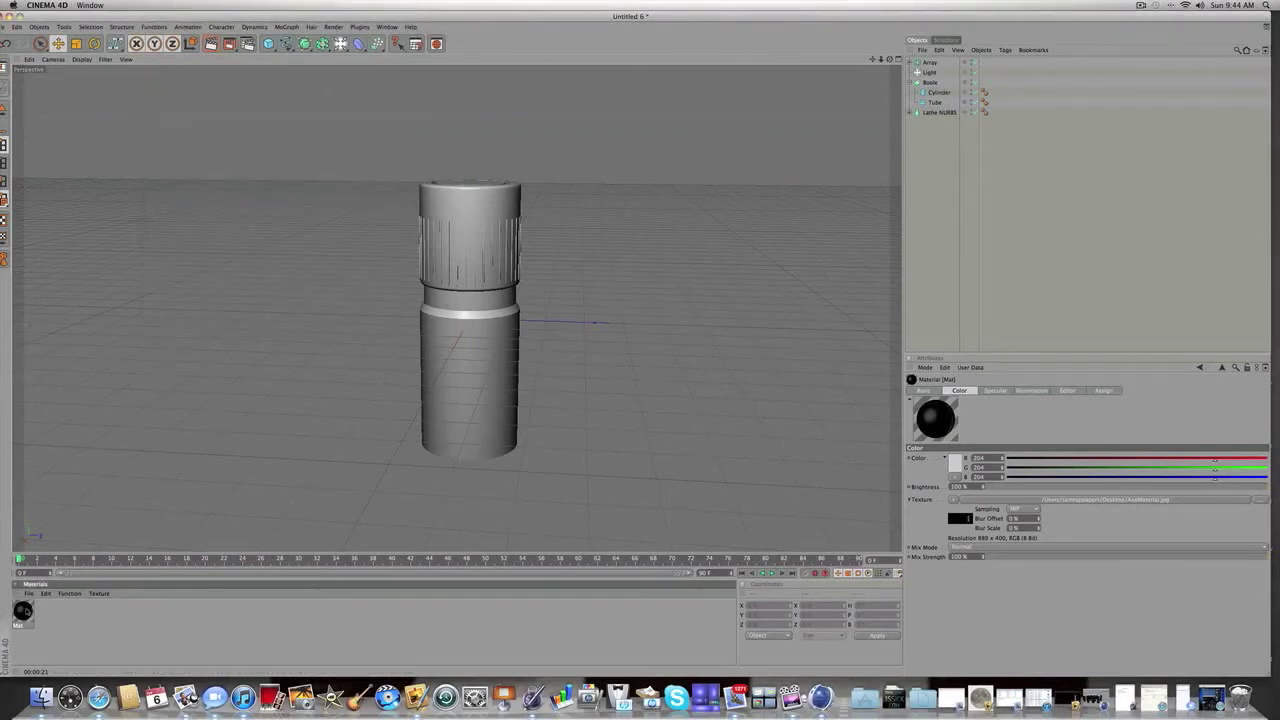
Step: Apply the Axe material to the can's lathed body and set its texture projection to Cylindrical
left_click_drag(23, 610, 440, 410)
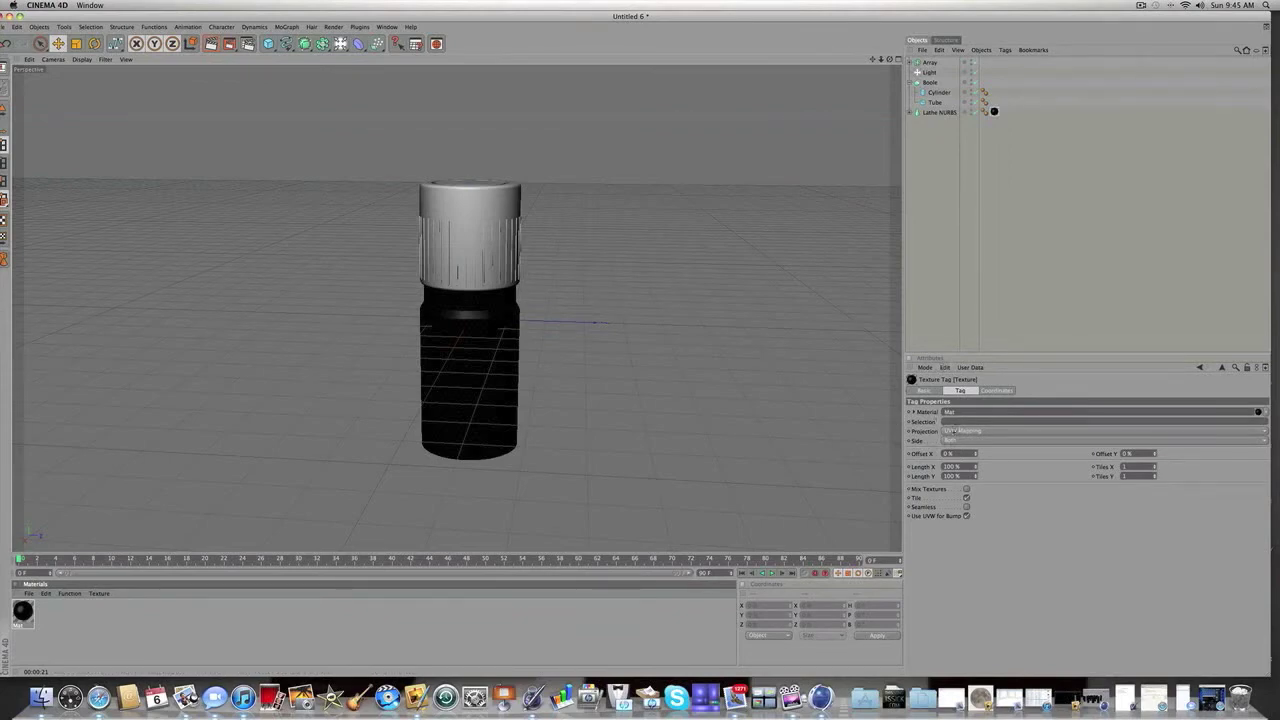
left_click(972, 432)
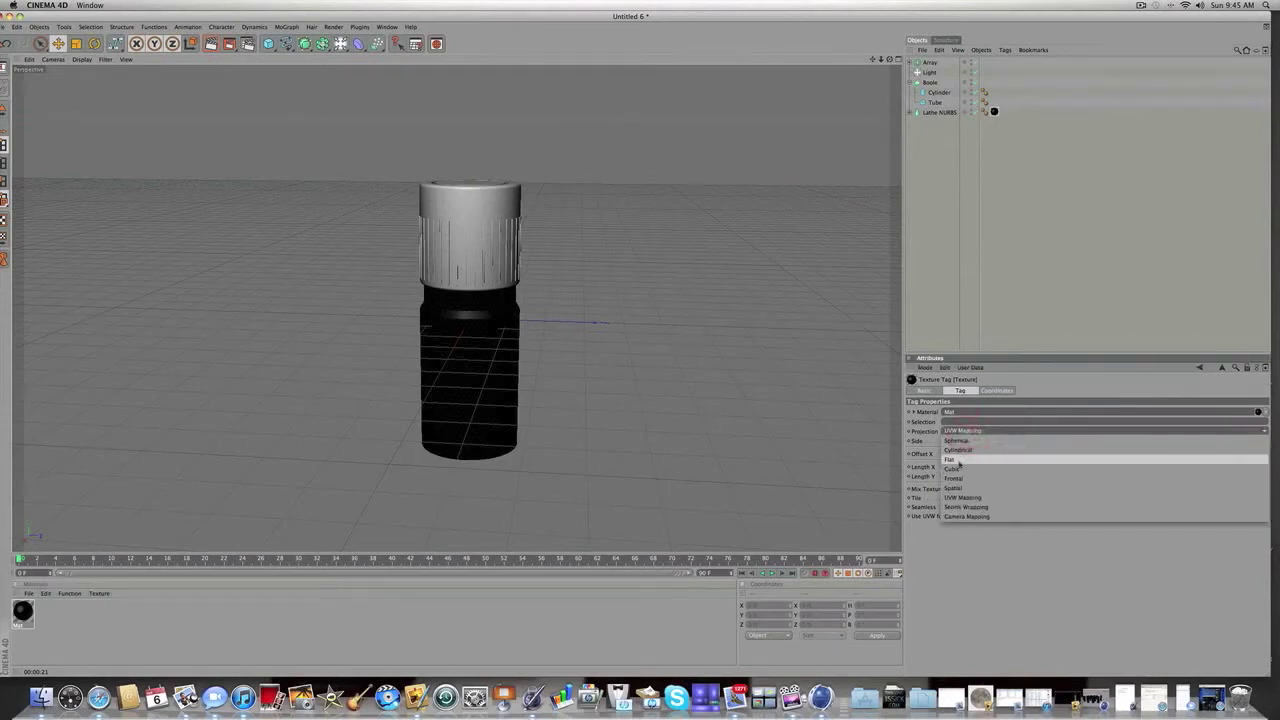
left_click(952, 440)
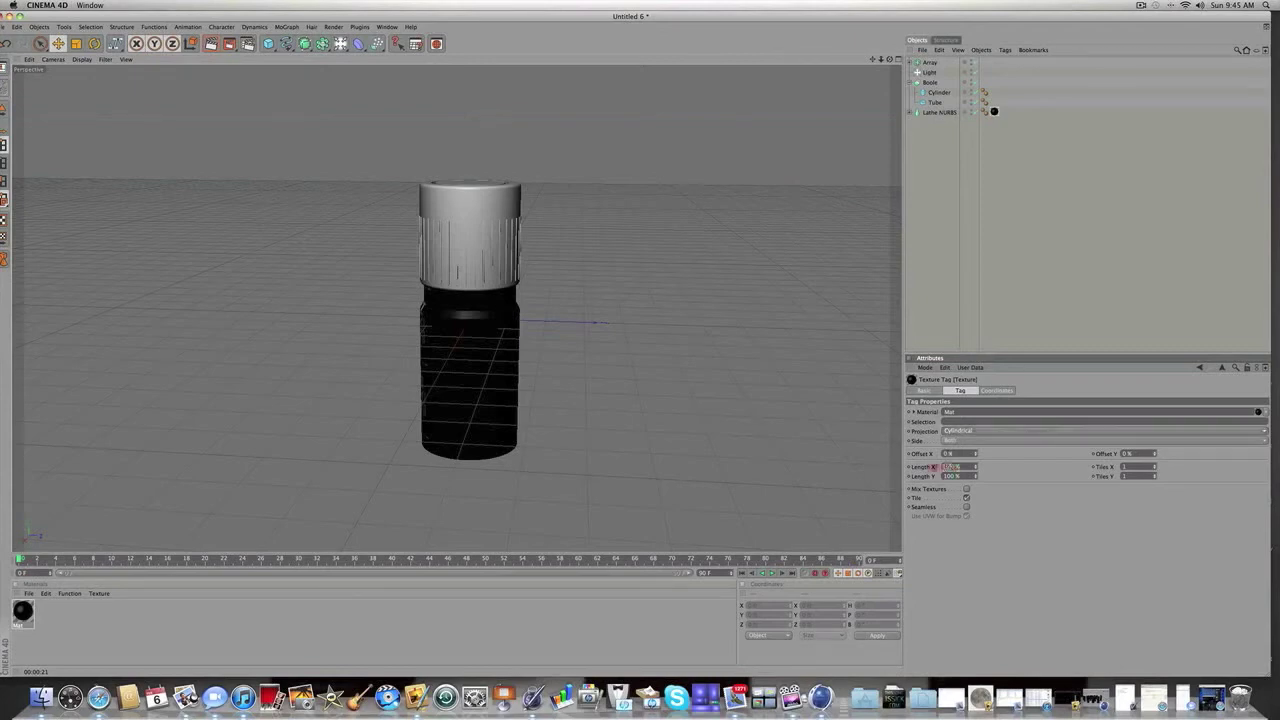
Step: Set the label texture's Length X to 113% and Length Y to 198%
left_click(928, 466)
type("11.3")
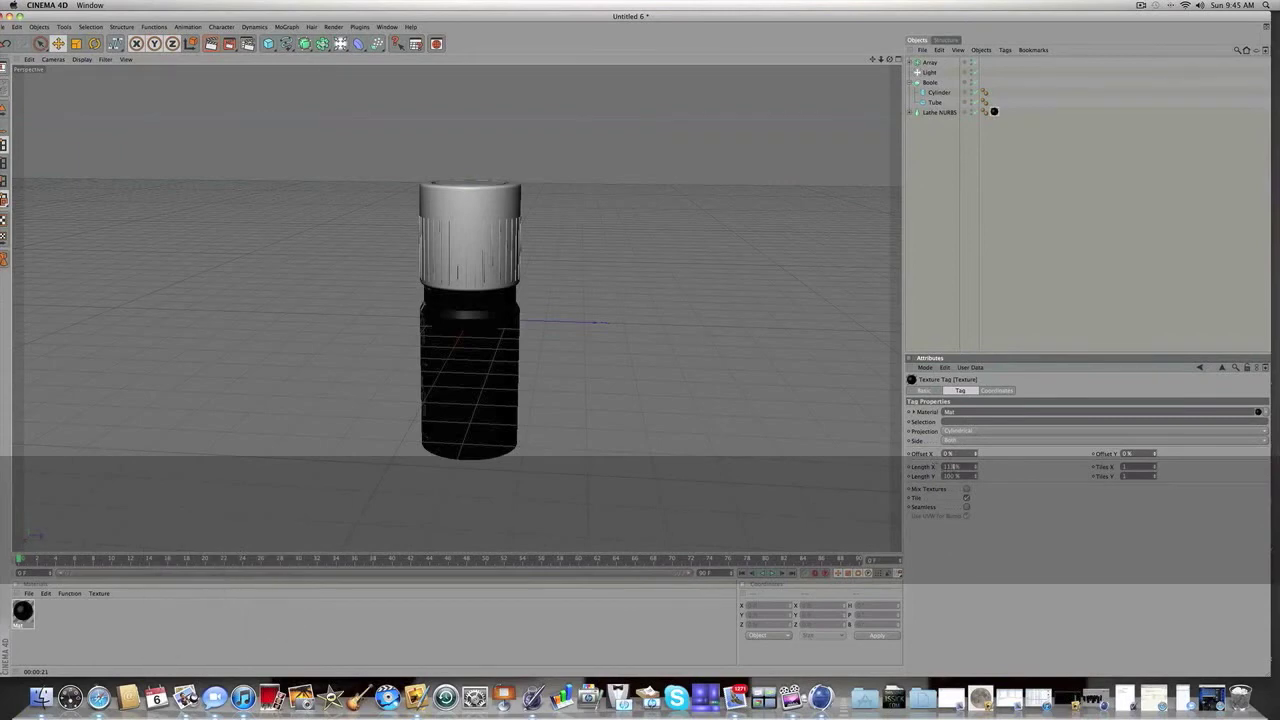
left_click(930, 476)
type("198")
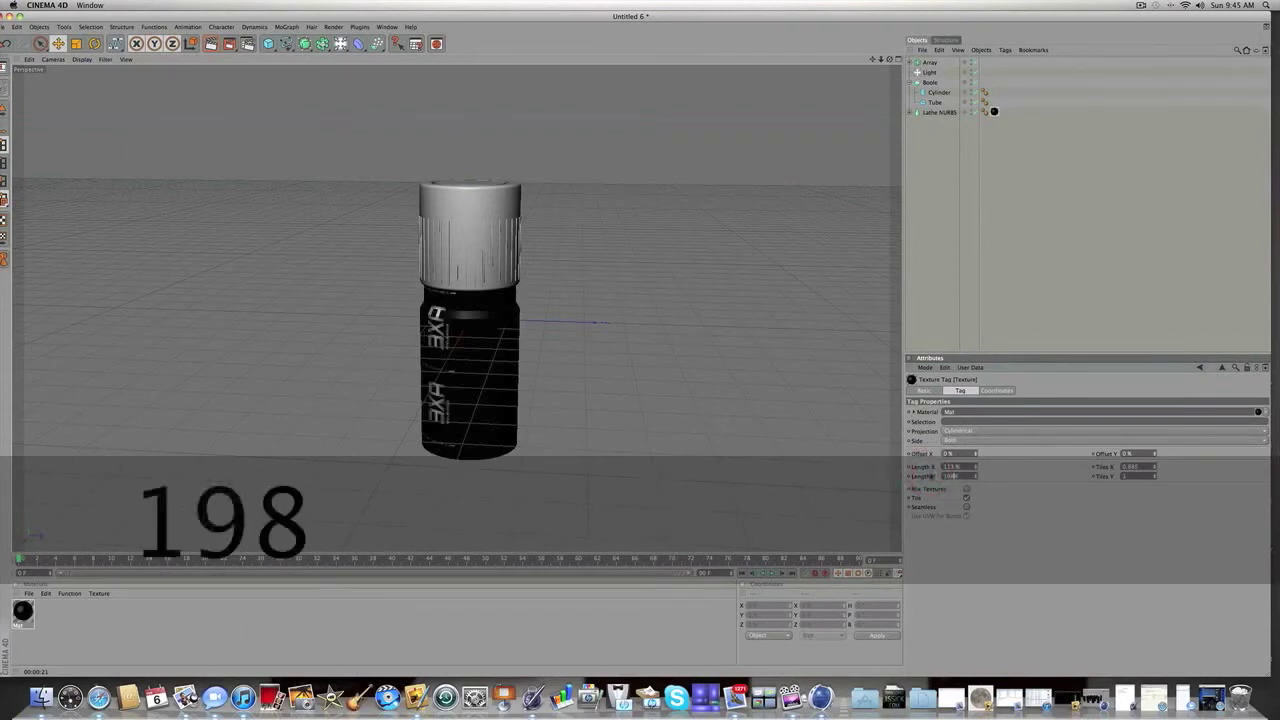
key("Return")
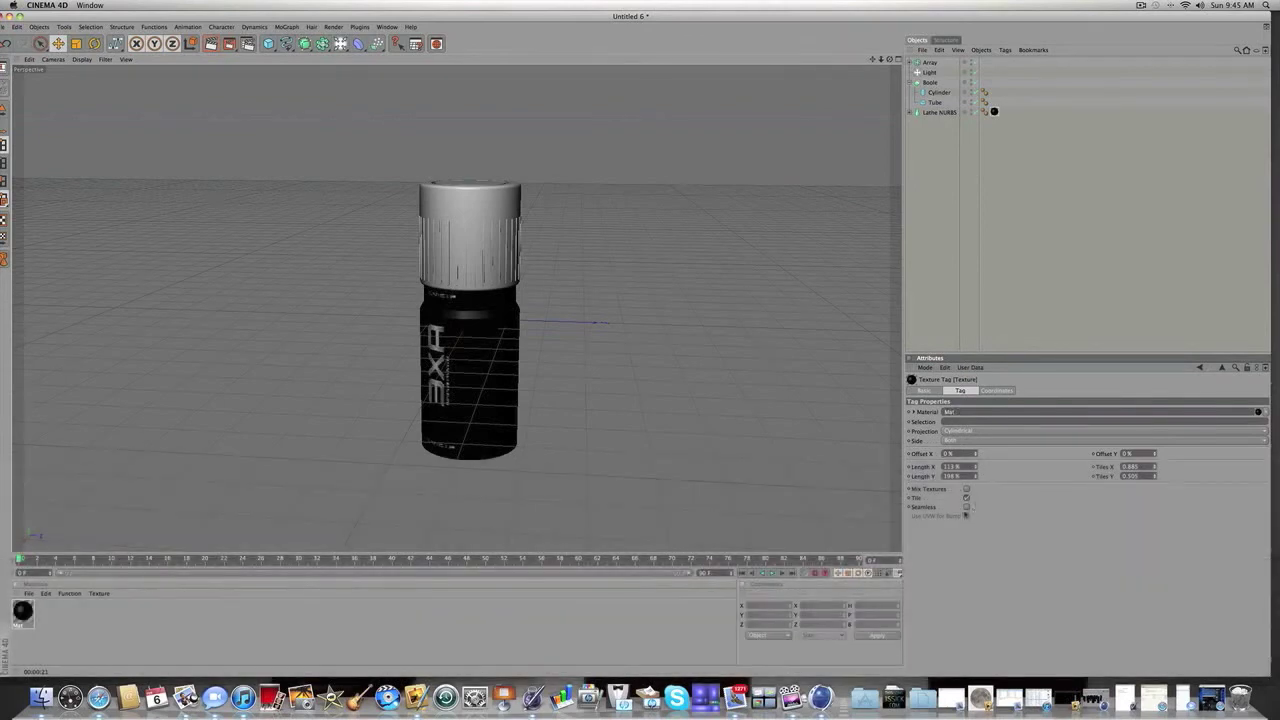
Step: Turn on Seamless for the label texture, set its X offset to 11%, and shift its Y offset slightly below zero
left_click(966, 507)
mouse_move(976, 456)
left_mouse_down()
mouse_move(996, 456)
mouse_move(984, 456)
left_mouse_up()
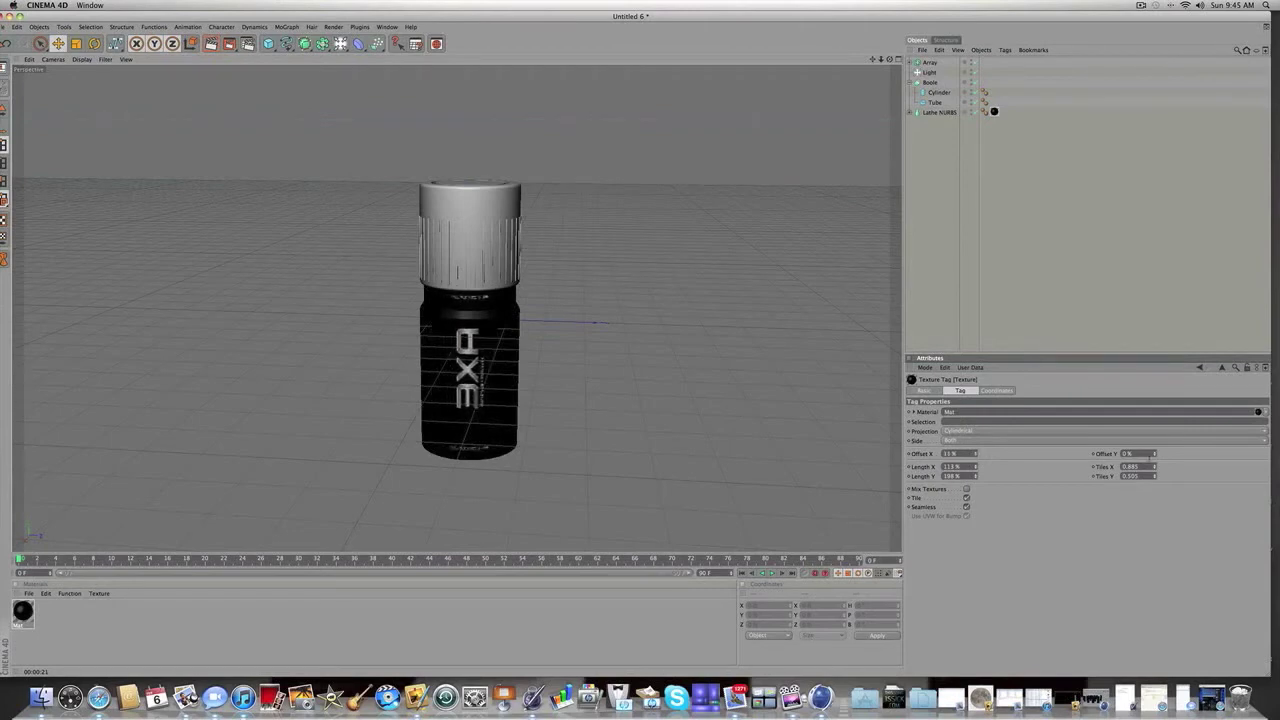
mouse_move(1154, 454)
left_mouse_down()
mouse_move(1138, 454)
mouse_move(1150, 454)
left_mouse_up()
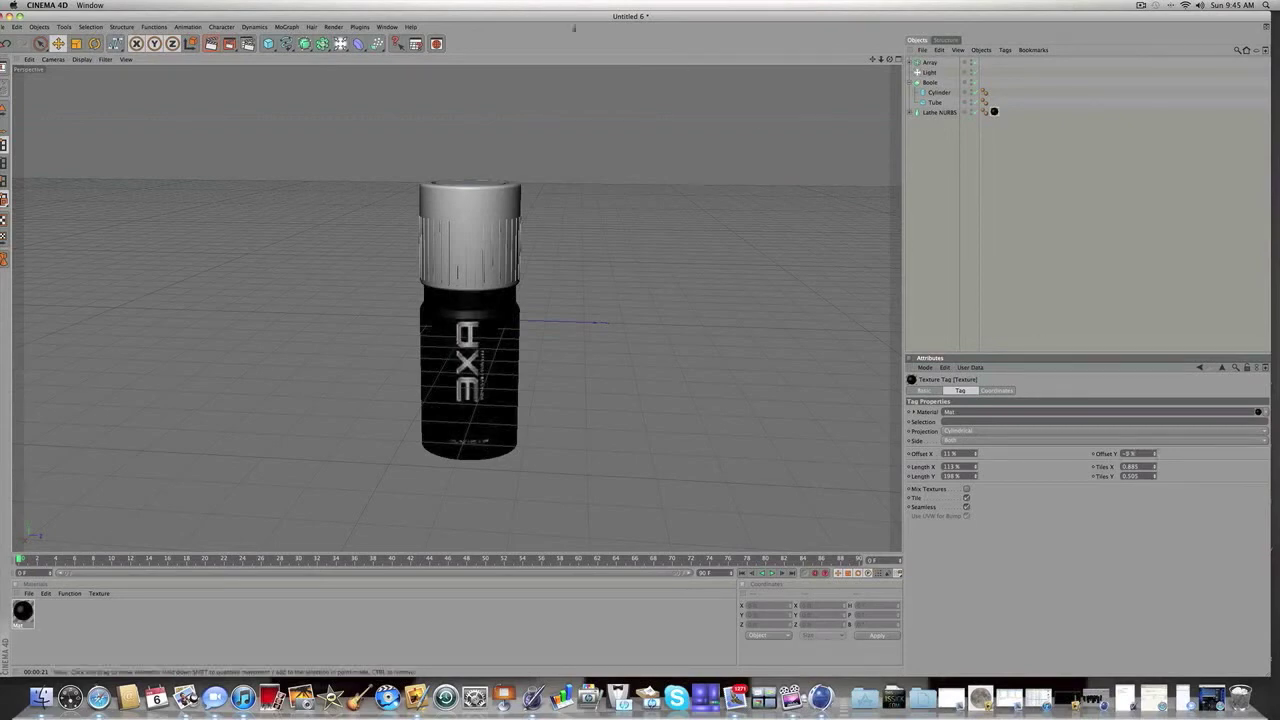
Step: Render the perspective view to check the label on the can, and return to the working view
left_click(211, 43)
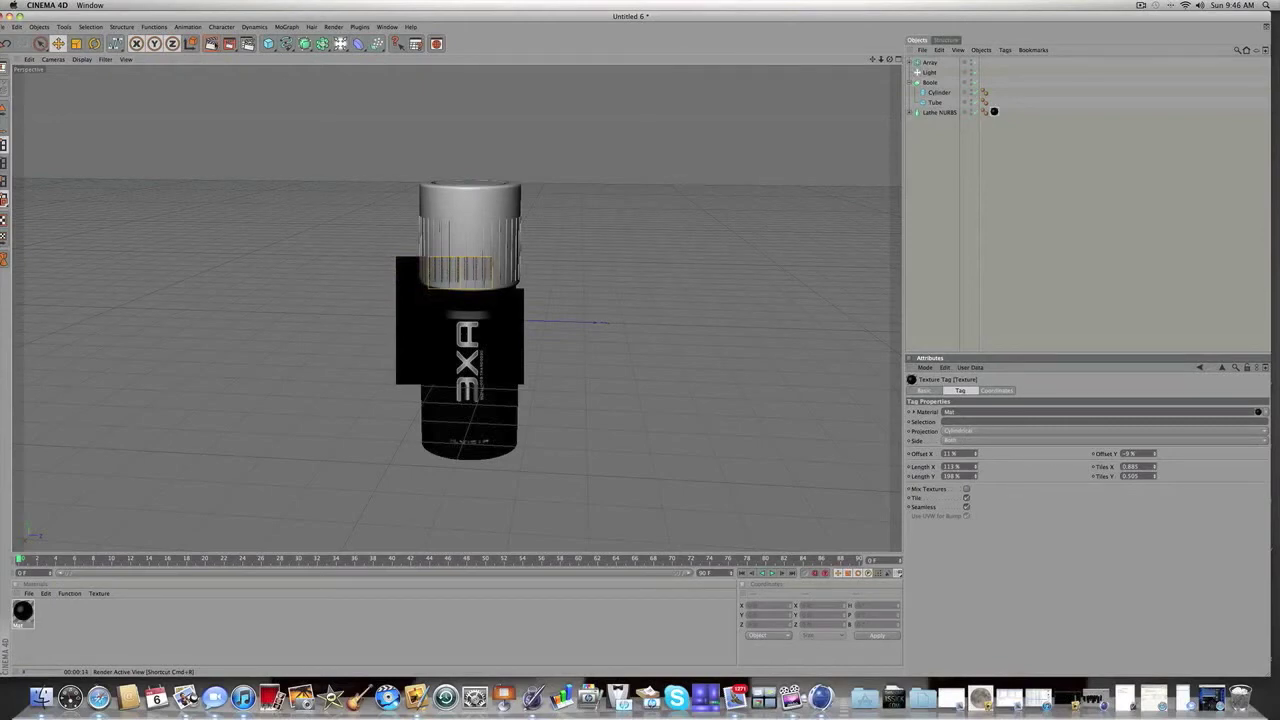
left_click(701, 457)
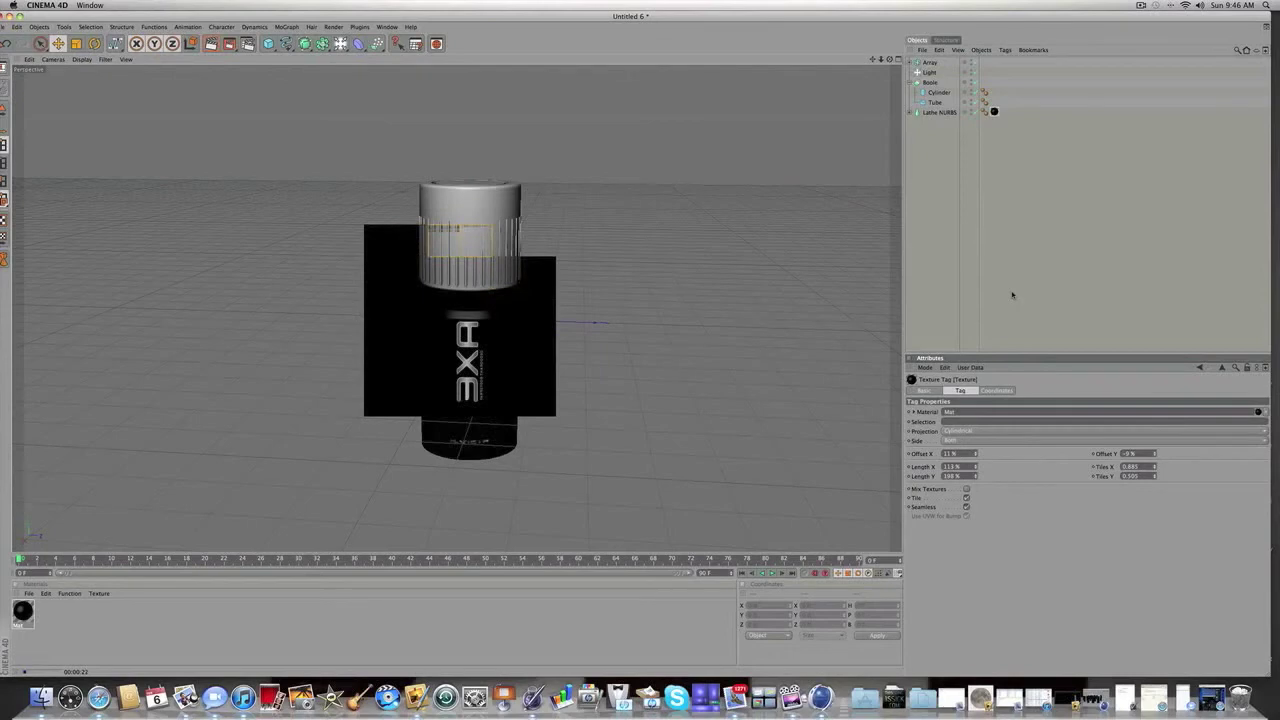
left_click(1012, 293)
Step: Try the can's label texture with Seamless turned off and render the perspective view
left_click(994, 112)
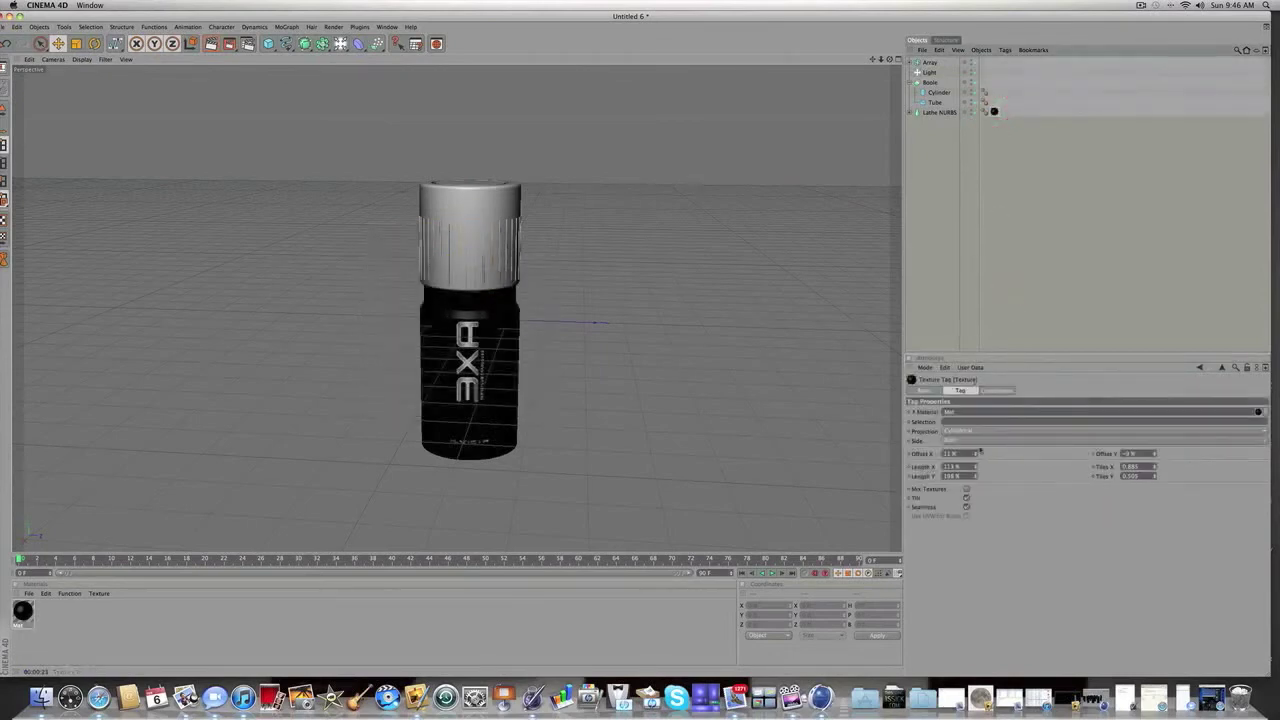
left_click(966, 508)
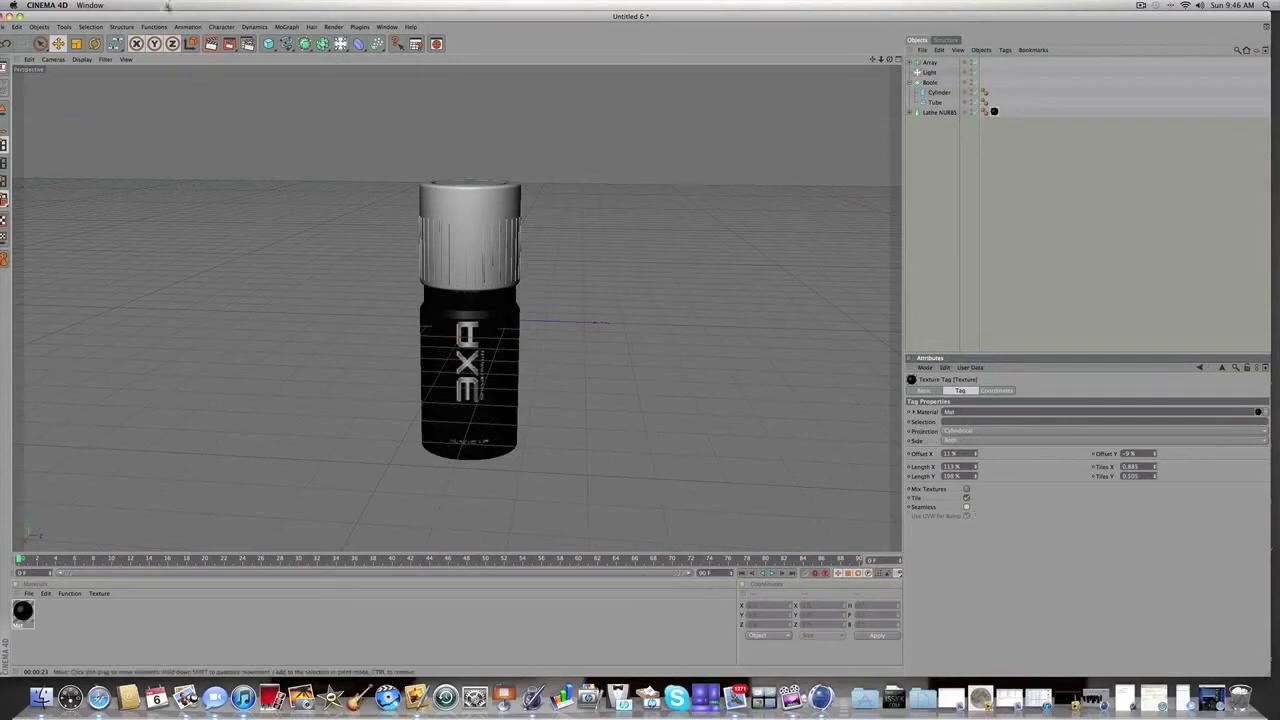
left_click(211, 43)
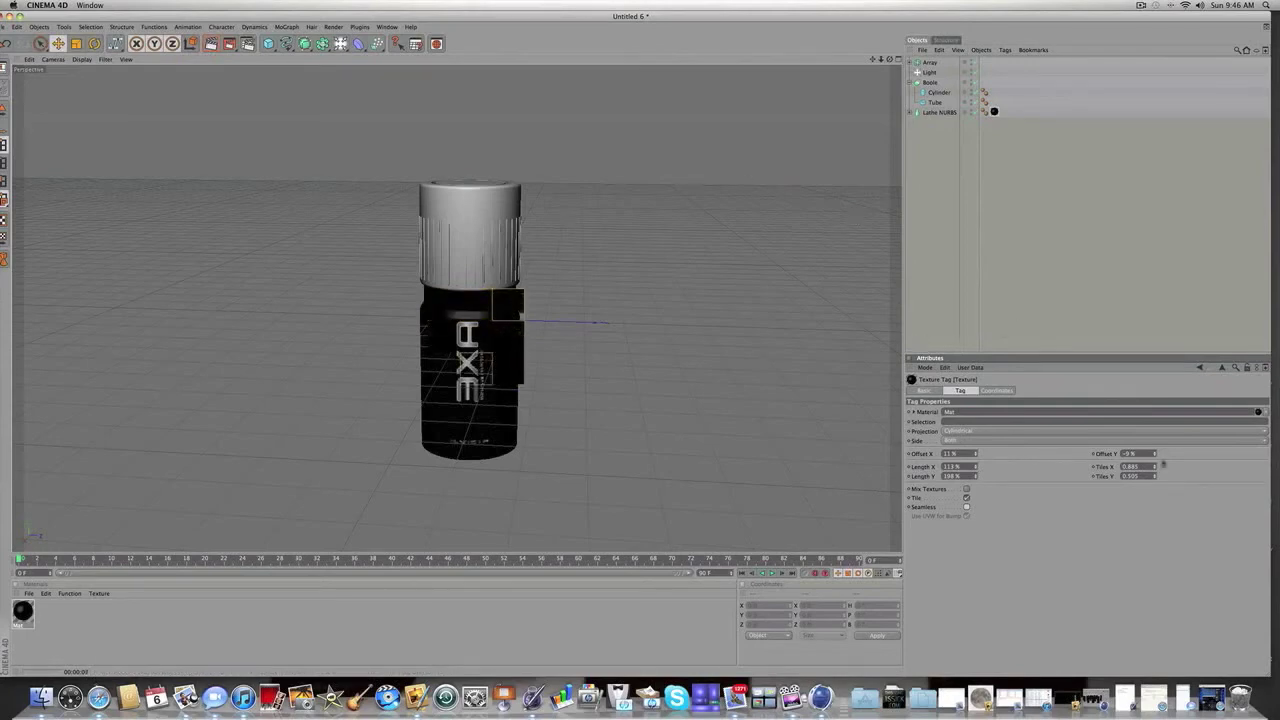
Step: Increase the label texture's Y offset, turn Seamless back on, and render the view to check the label
left_click_drag(1155, 454, 1155, 257)
left_click(966, 507)
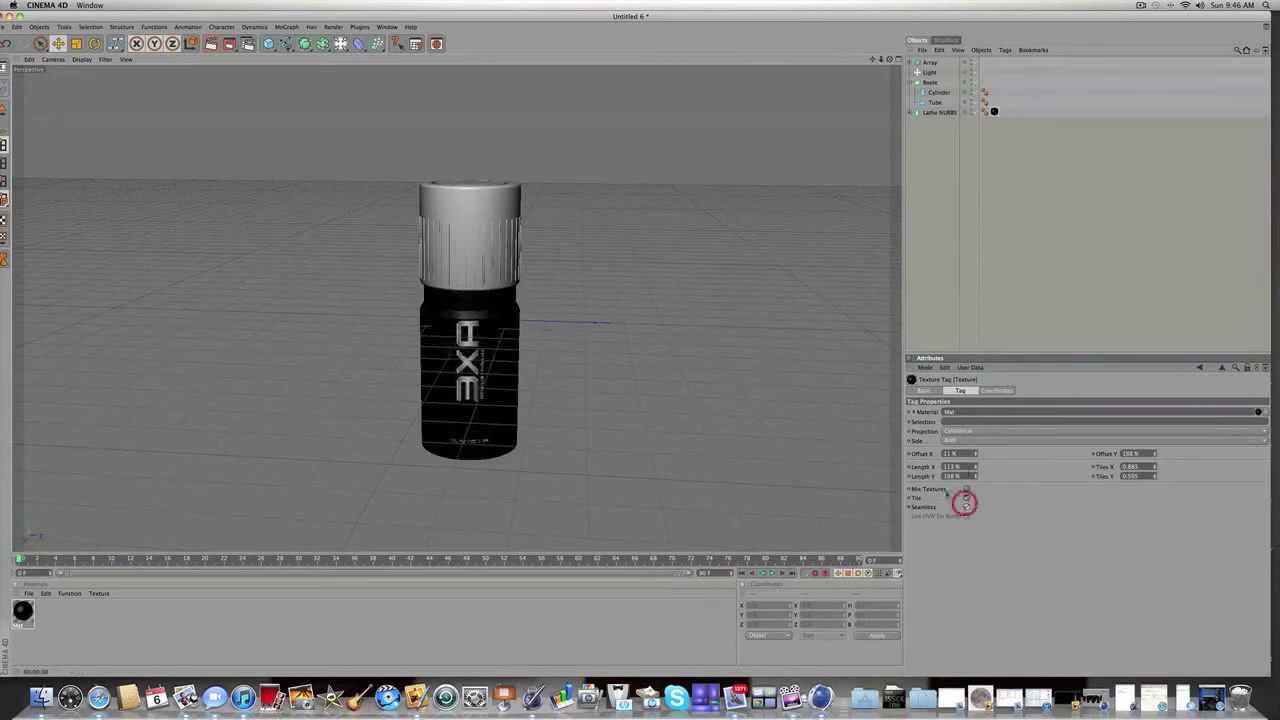
left_click(211, 44)
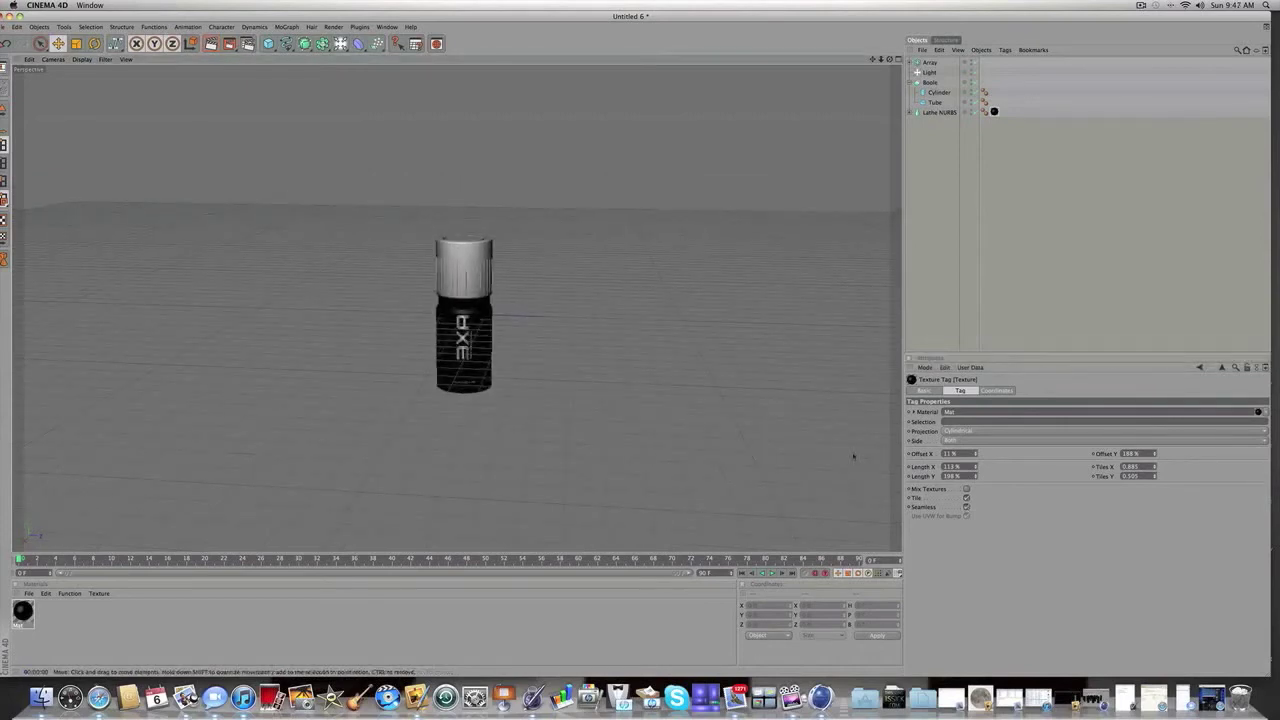
scroll(517, 332, "up", 5)
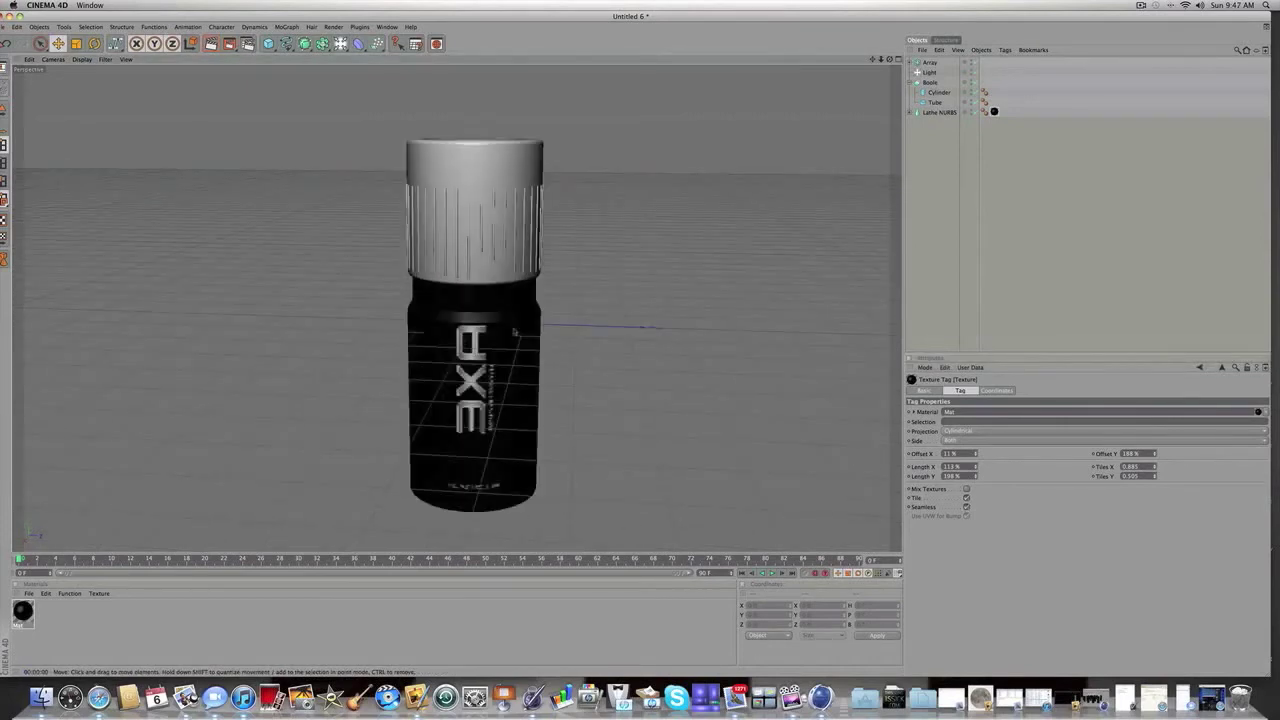
scroll(515, 332, "down", 3)
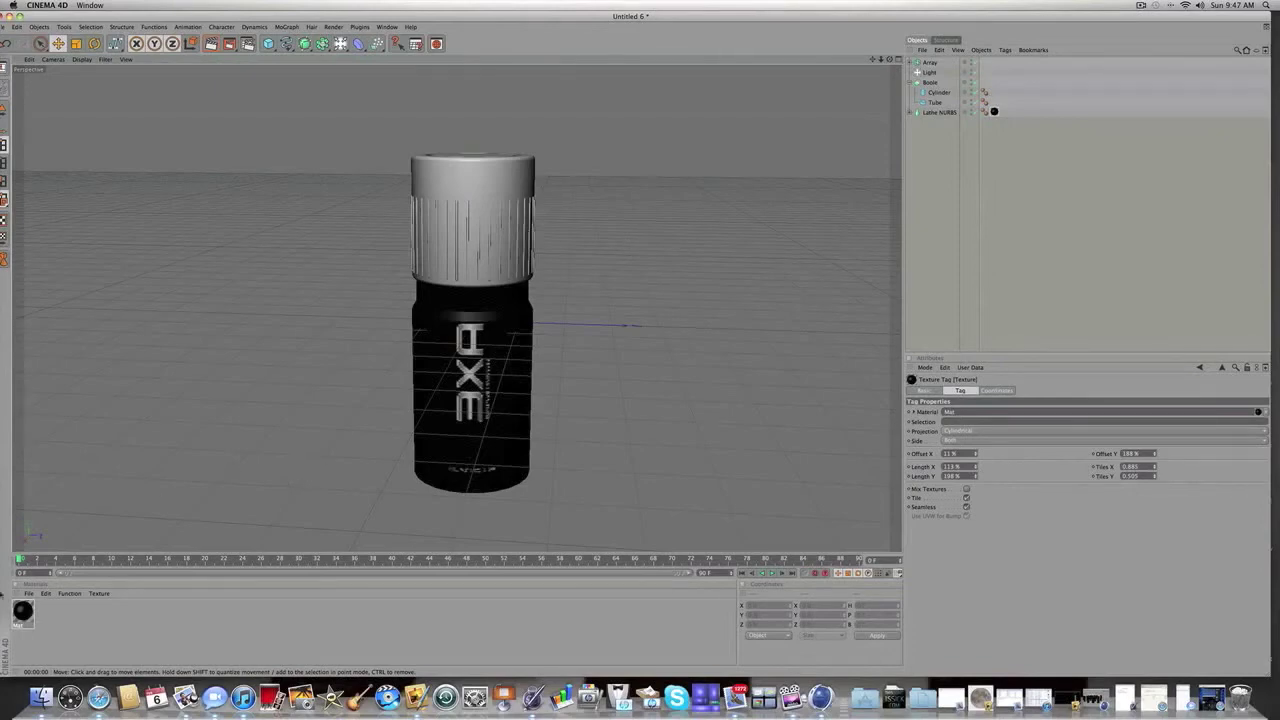
Step: Switch to Finder, open the Noise material image from the Desktop folder to examine it, and close the preview
left_click(40, 697)
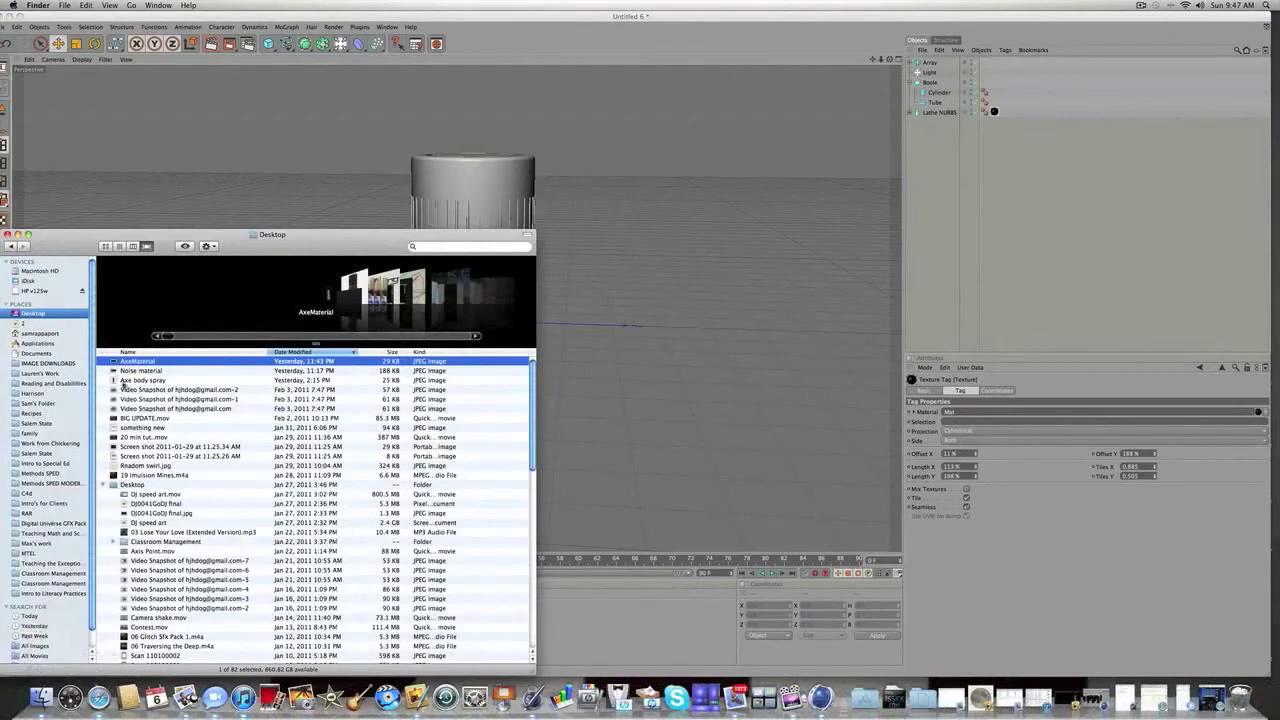
double_click(115, 371)
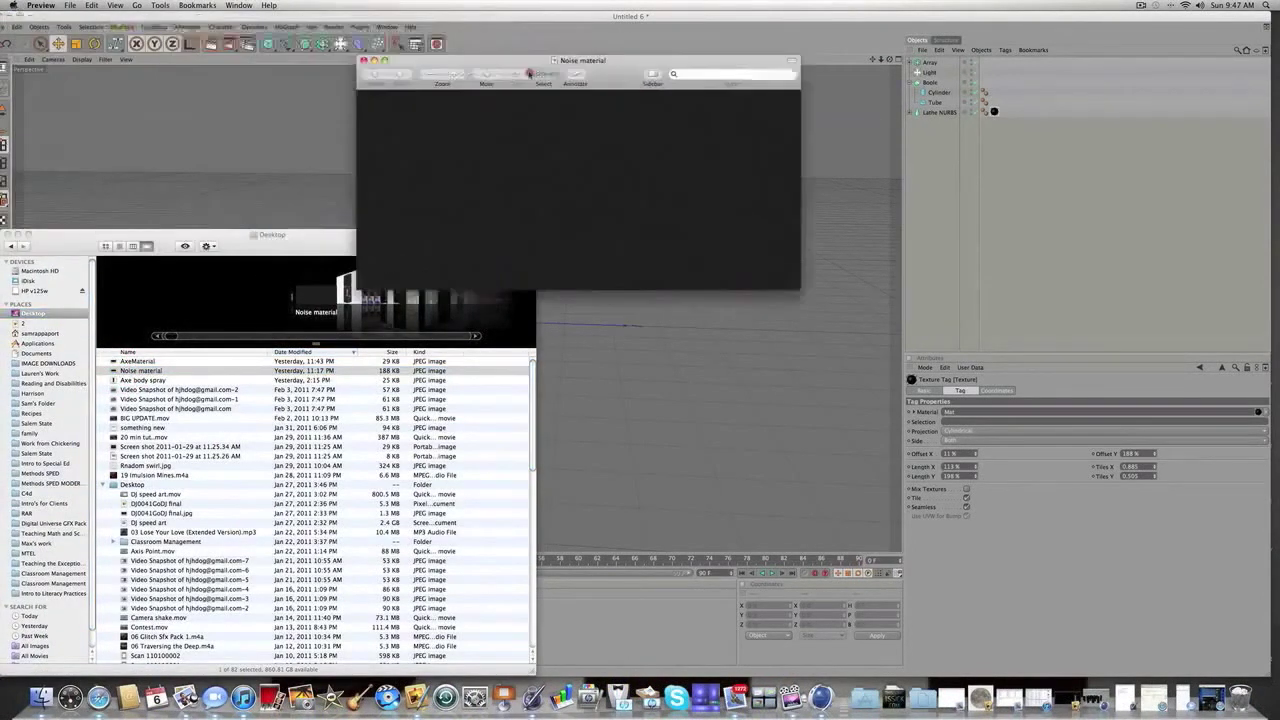
left_click_drag(530, 74, 737, 142)
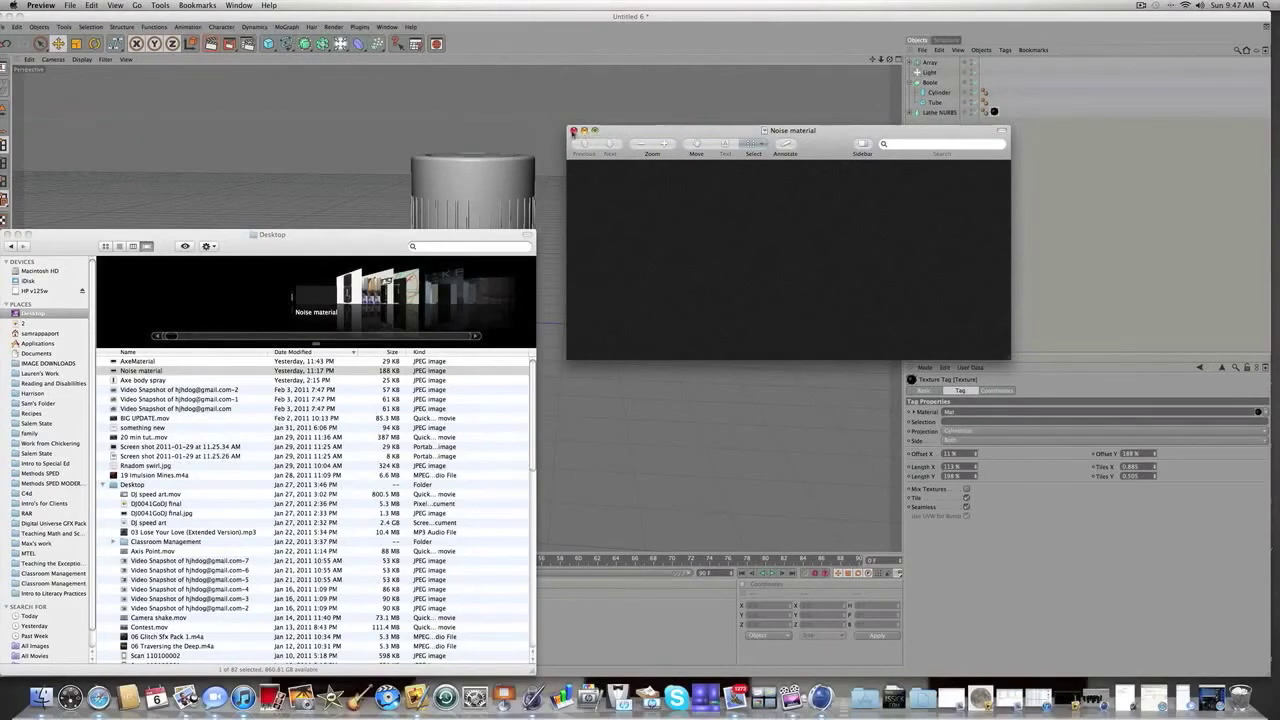
left_click(573, 131)
Step: Create a second material in Cinema 4D from the Noise material image without copying it to the document location
left_click_drag(253, 240, 1096, 134)
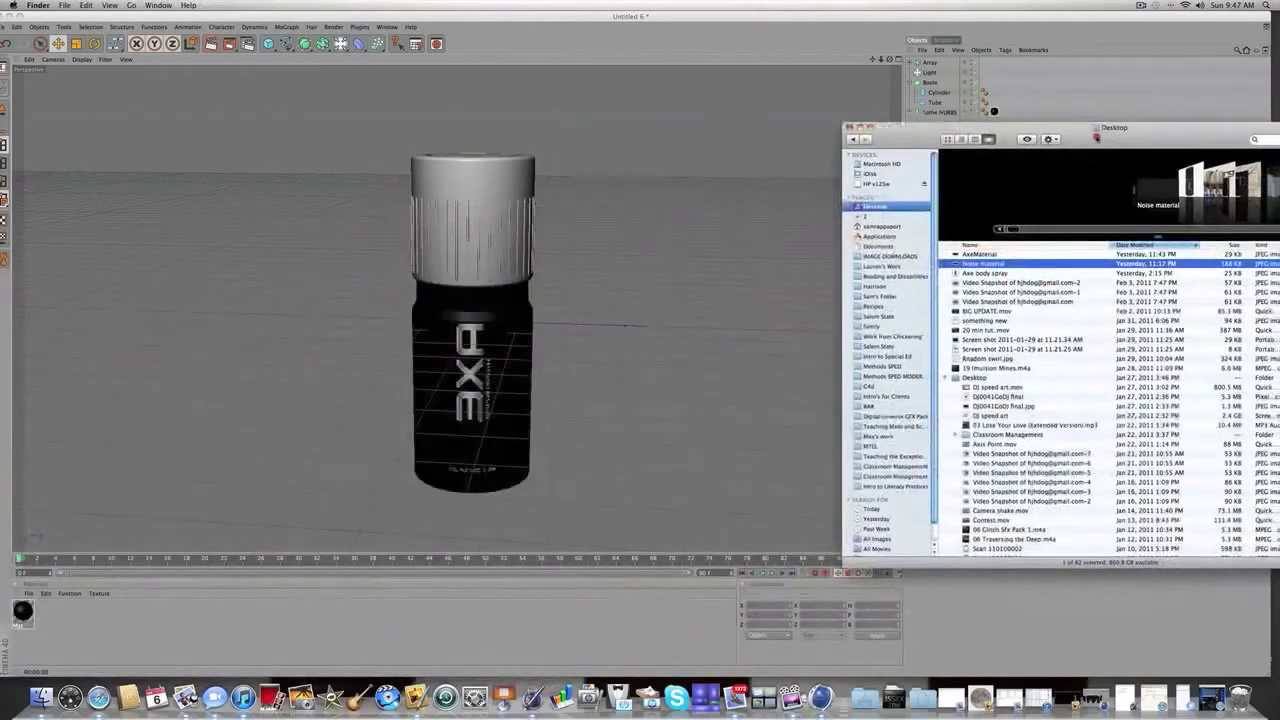
left_click_drag(973, 264, 66, 609)
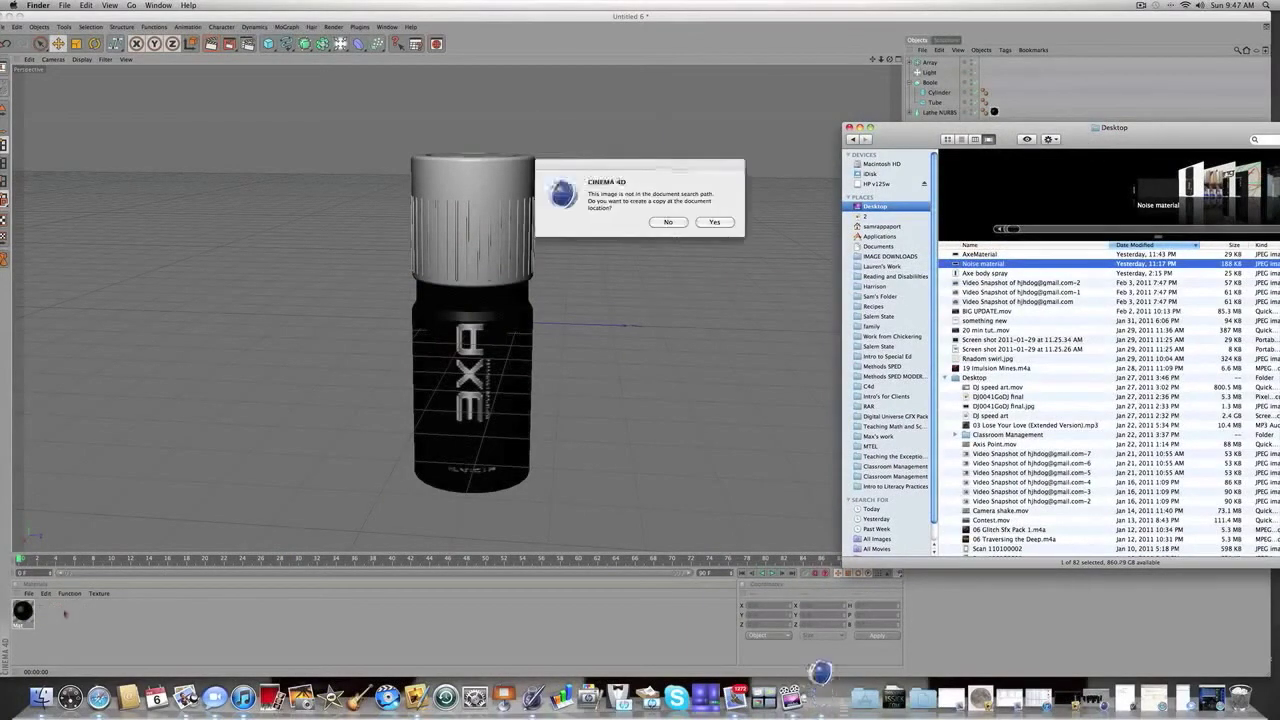
left_click(663, 221)
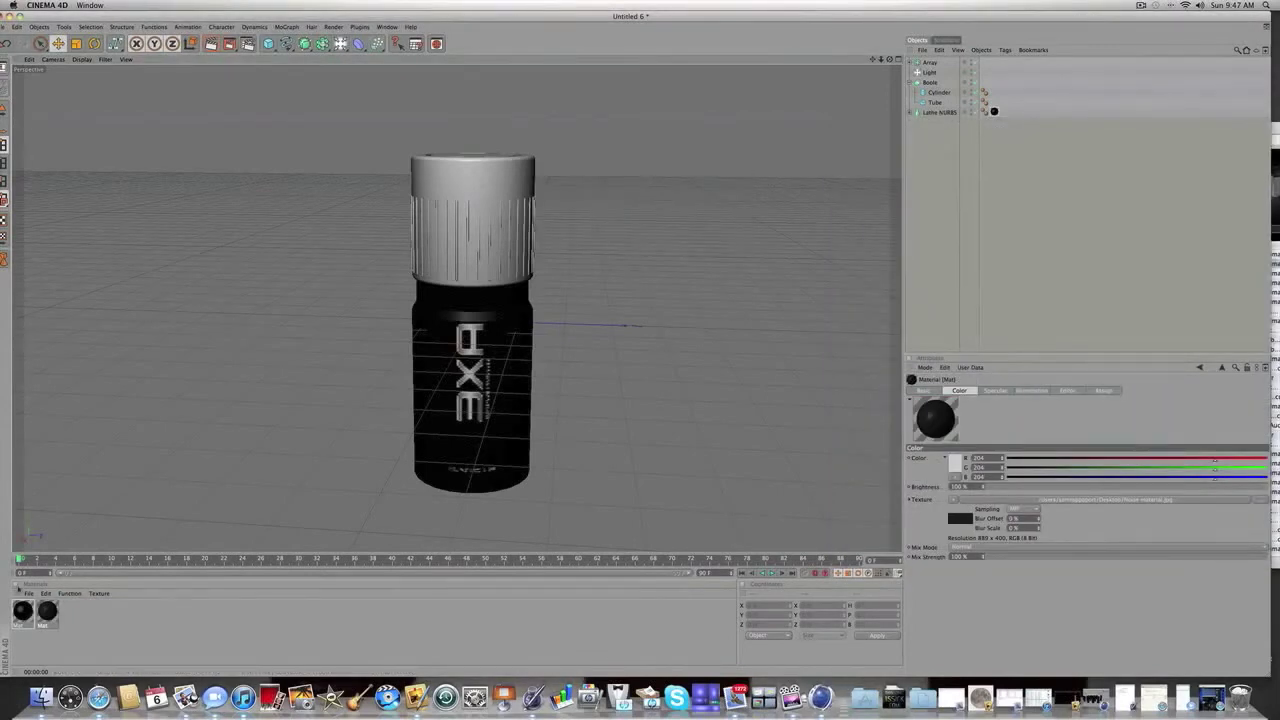
Step: Set the noise material's color brightness to 120% and its texture mix mode to Multiply
left_click(47, 612)
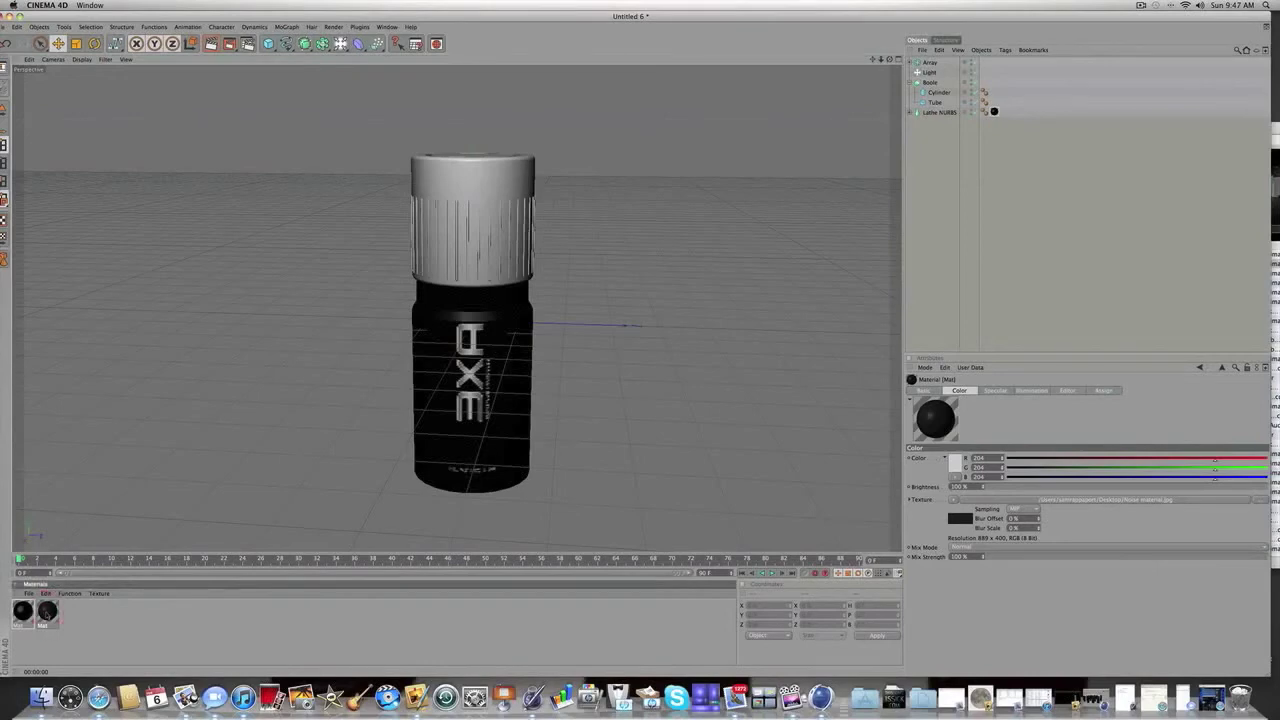
double_click(47, 611)
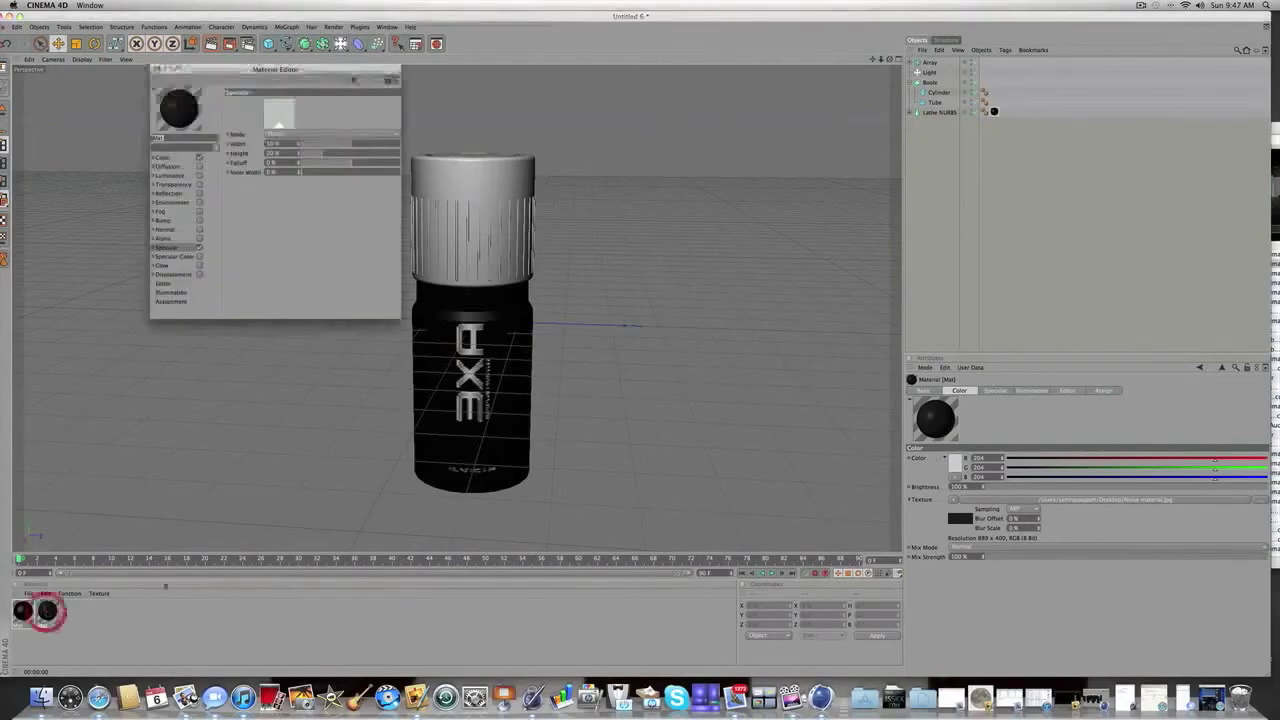
left_click(160, 157)
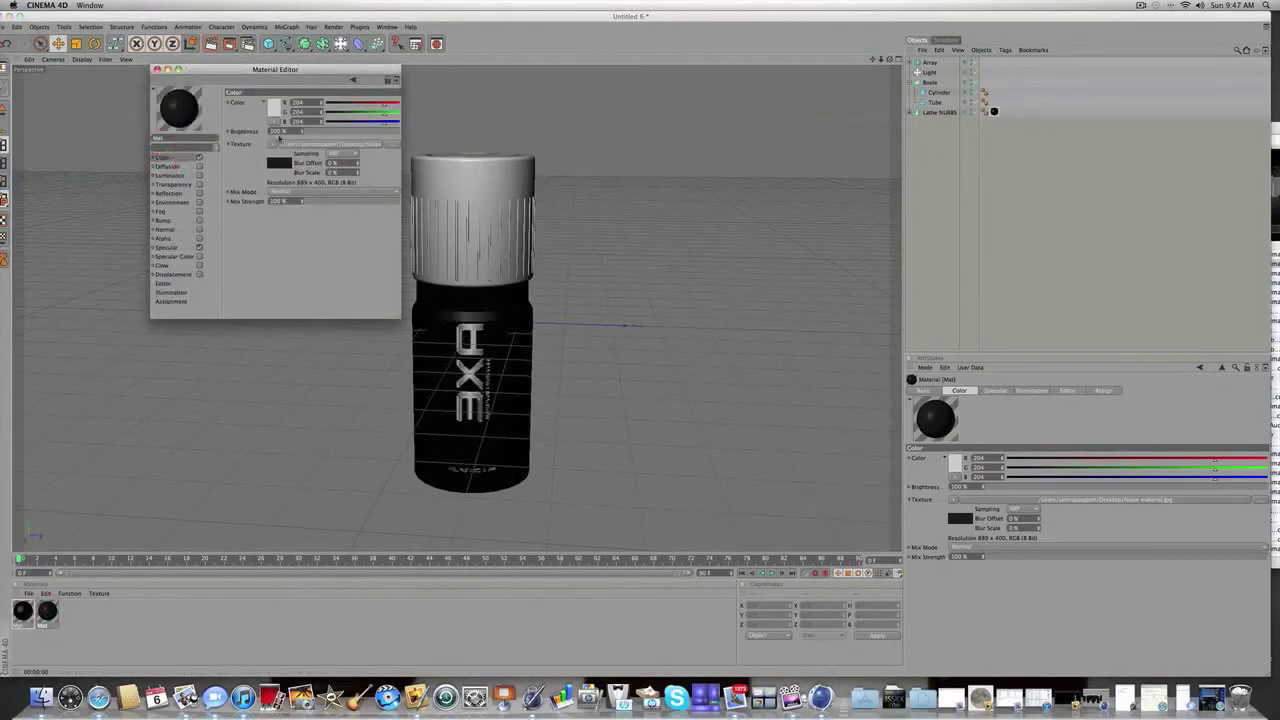
left_click_drag(279, 132, 274, 132)
type("2")
key("Return")
left_click(284, 197)
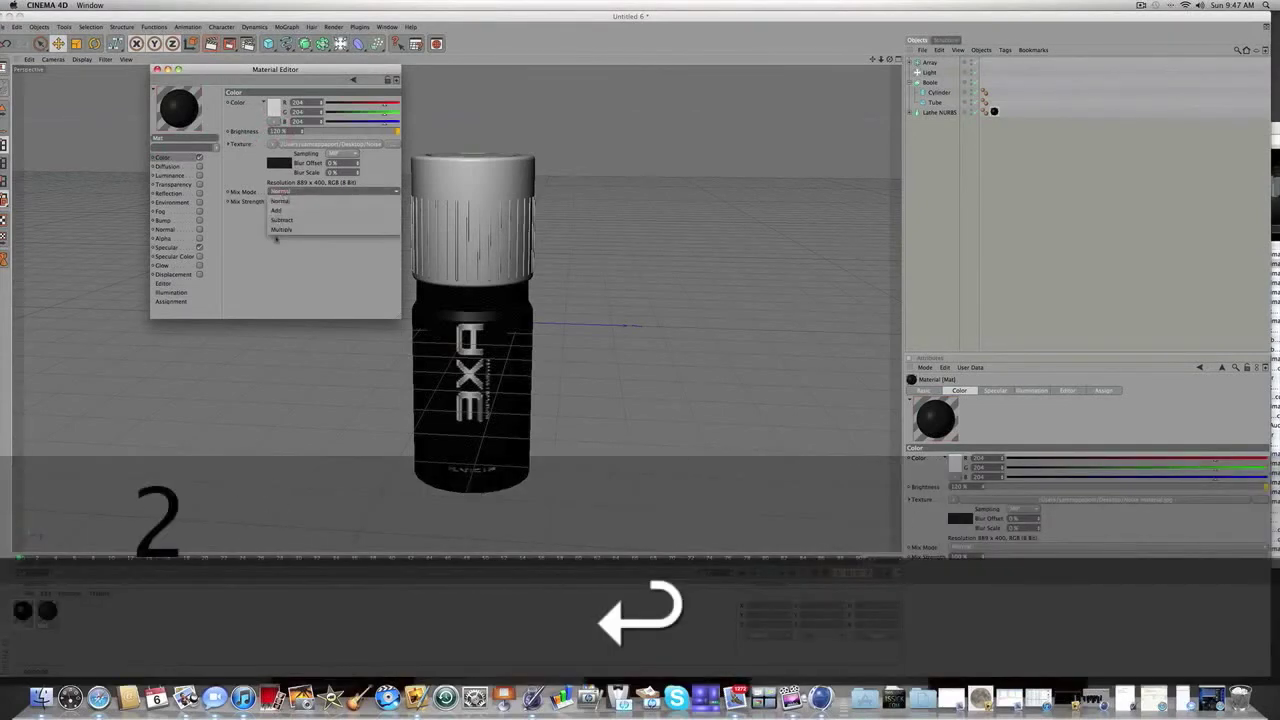
left_click(277, 226)
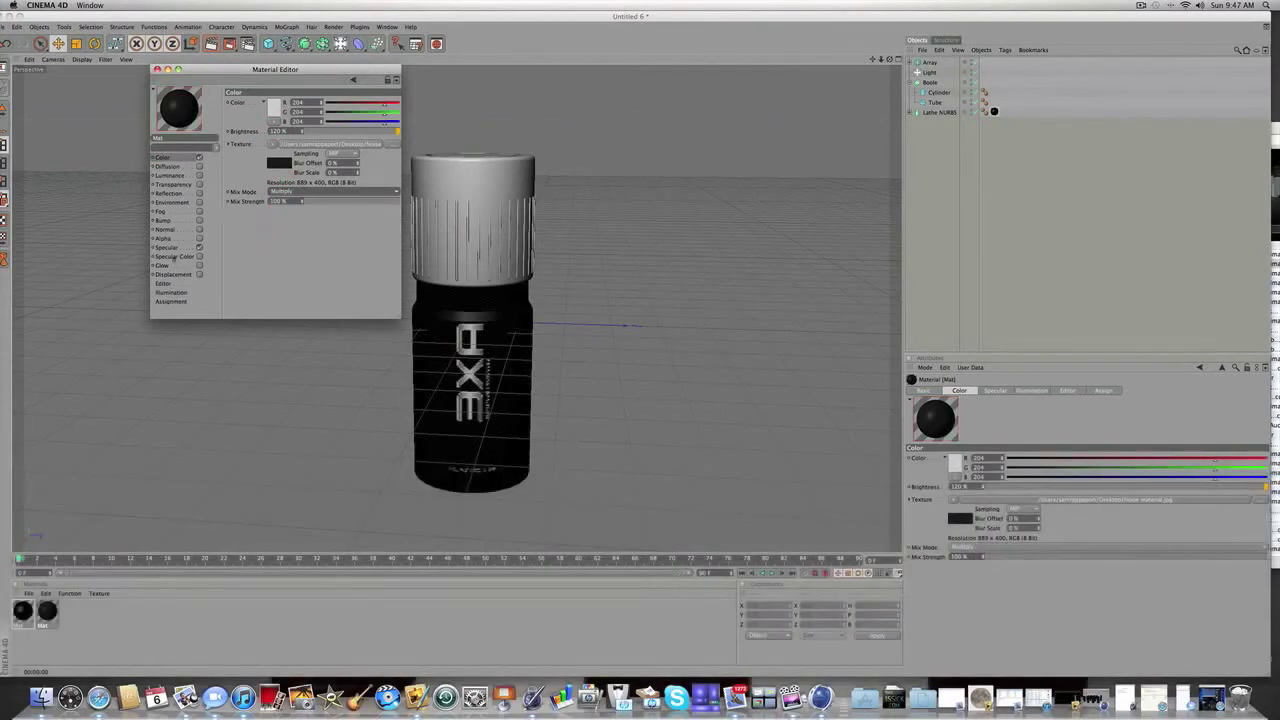
Step: Enable the noise material's reflection, add a Fresnel texture to it, and lower the reflection brightness to nearly zero
left_click(169, 193)
left_click(198, 193)
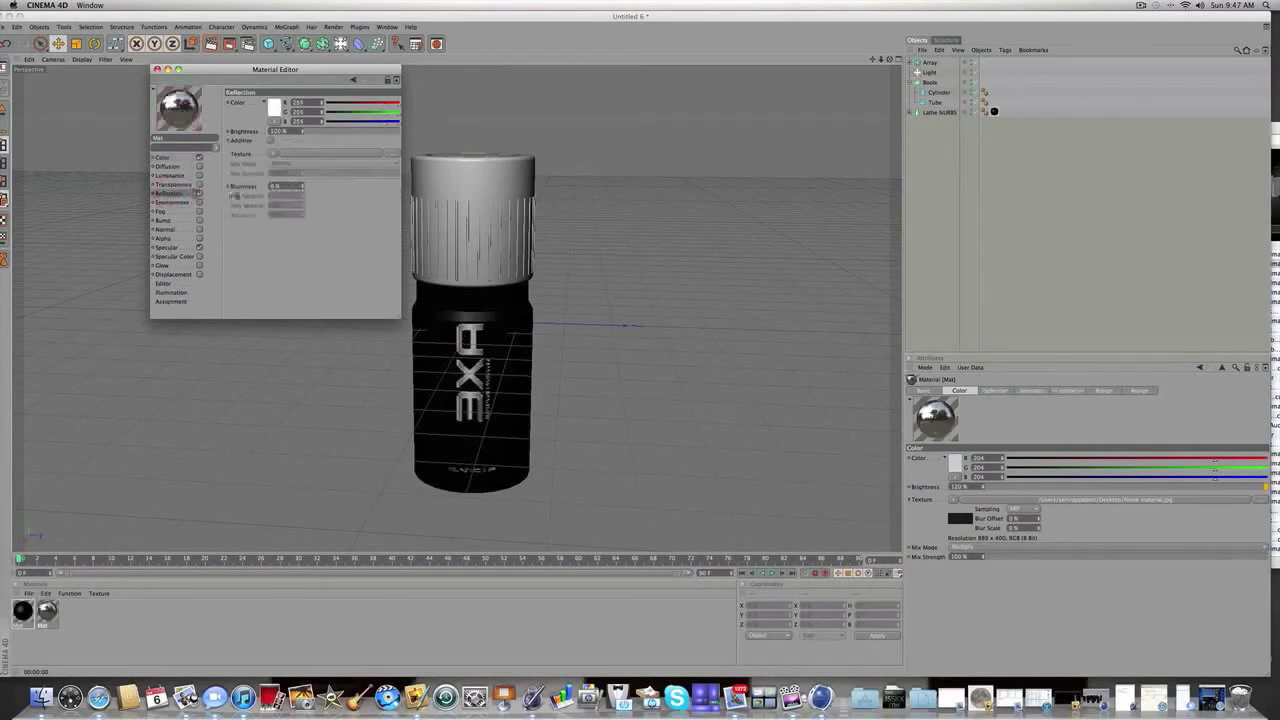
left_click(272, 153)
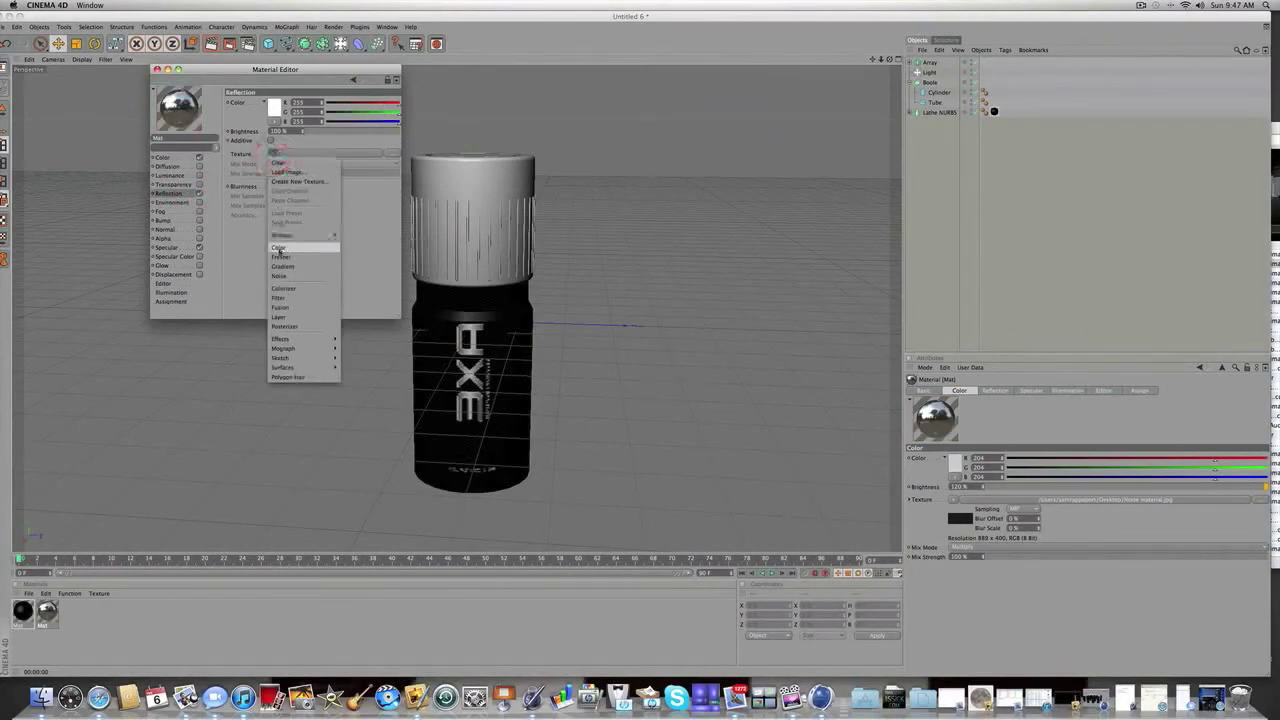
left_click(281, 257)
left_click(306, 132)
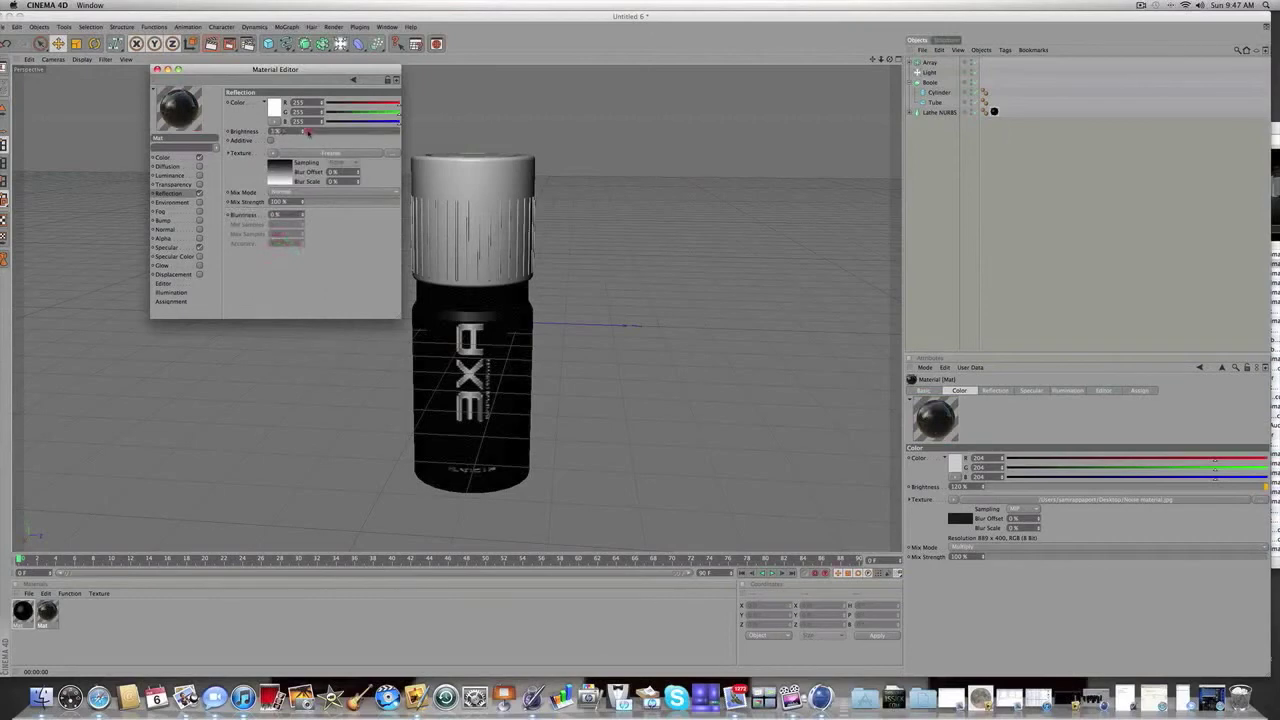
left_click_drag(308, 132, 306, 131)
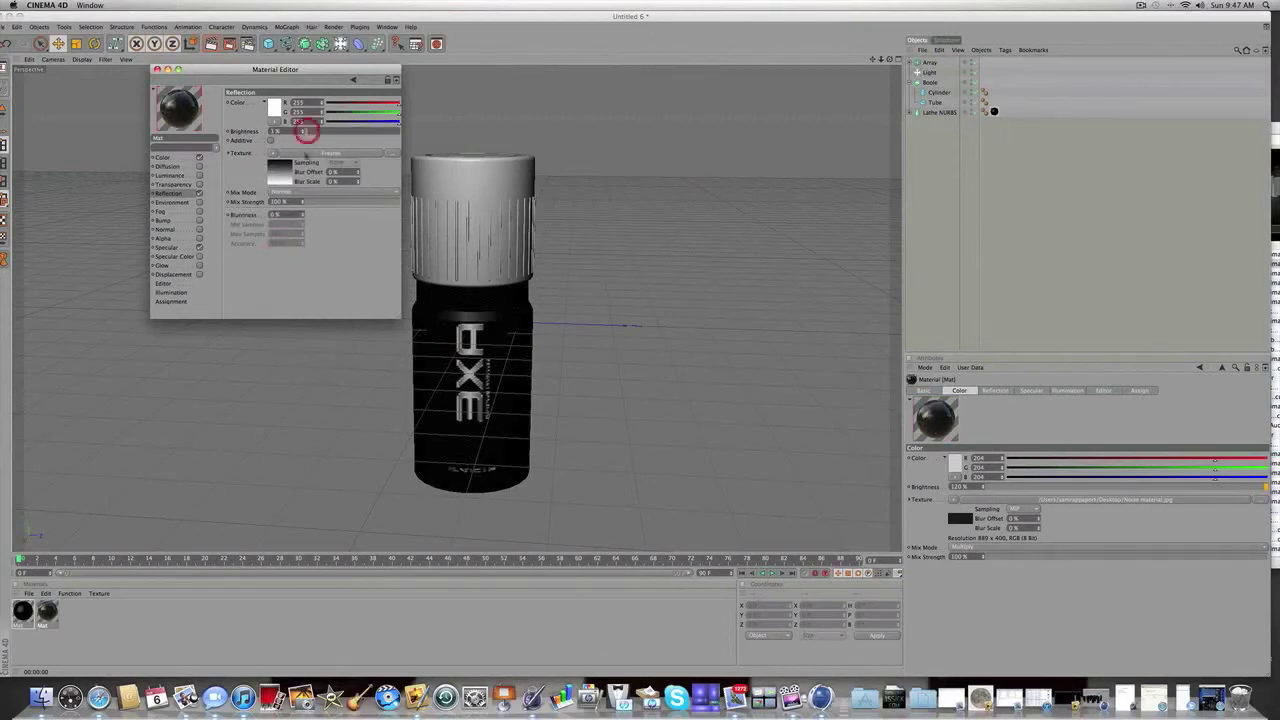
Step: Lower the reflection texture's mix strength to nearly zero and set the reflection blurriness to 10%
left_click(311, 203)
left_click_drag(311, 204, 309, 203)
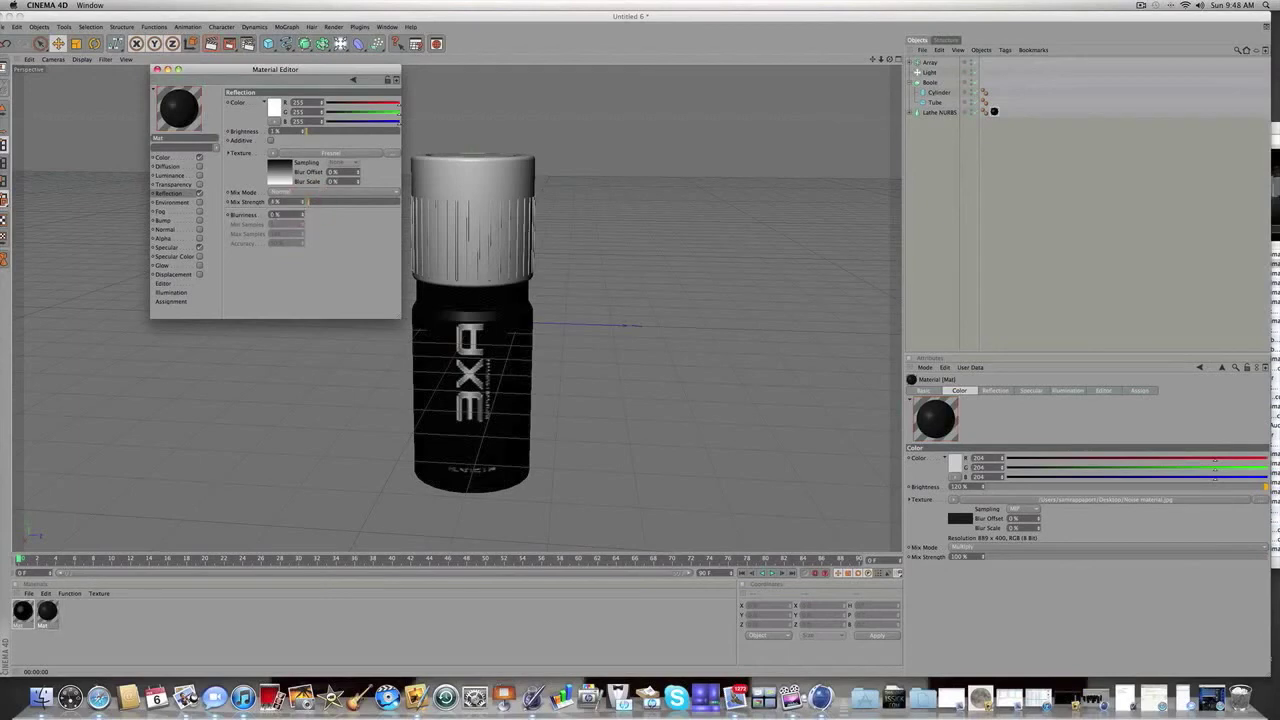
left_click(266, 213)
type("1")
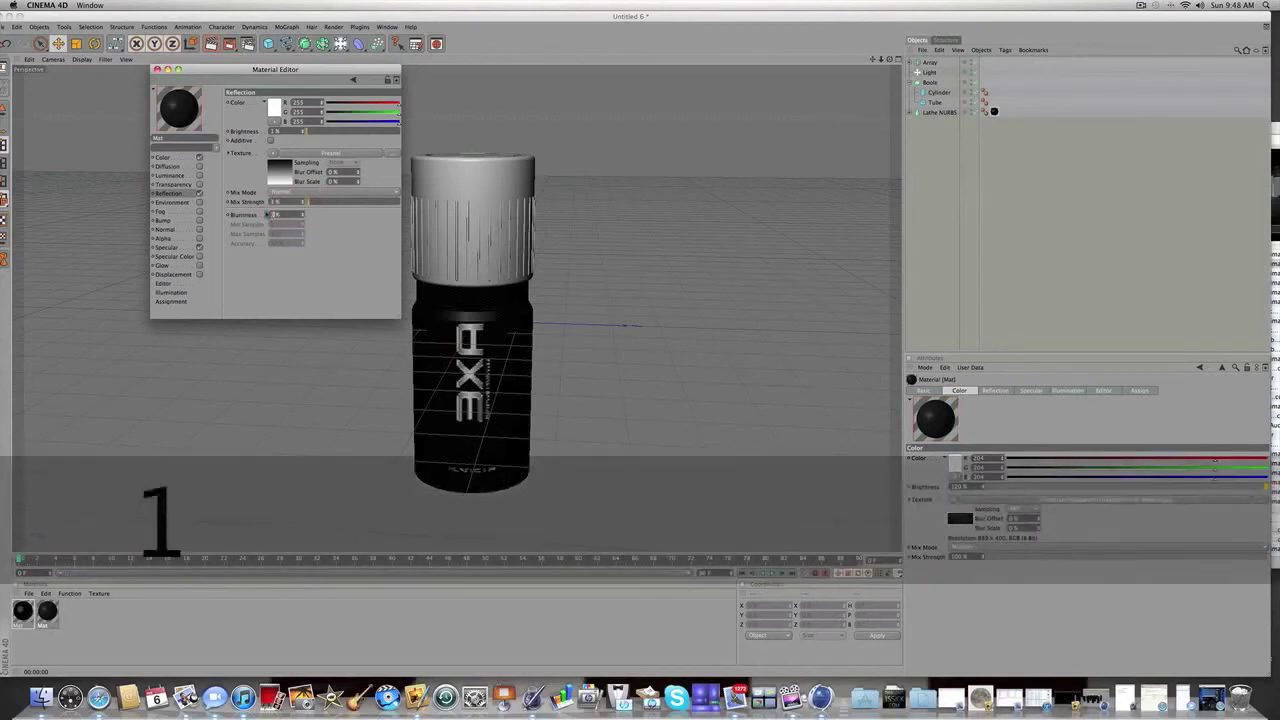
type("0")
key("Return")
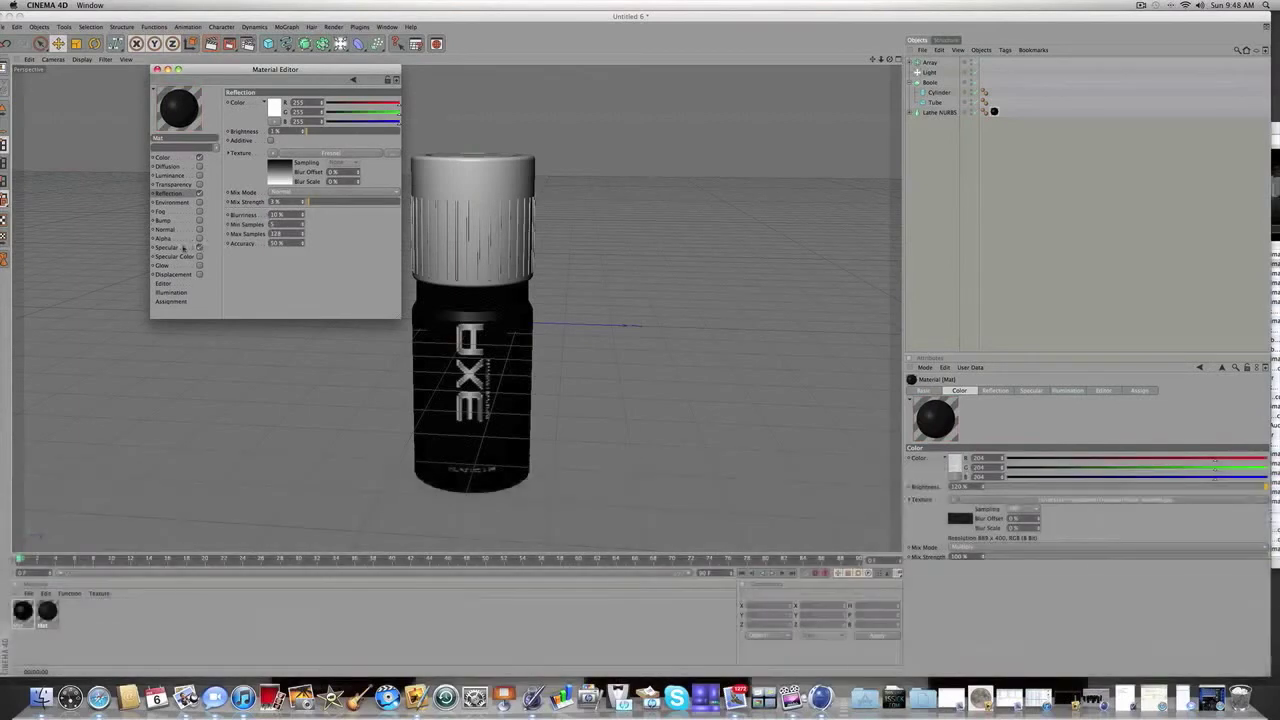
Step: Narrow the noise material's specular highlight and close the material editor
left_click(180, 247)
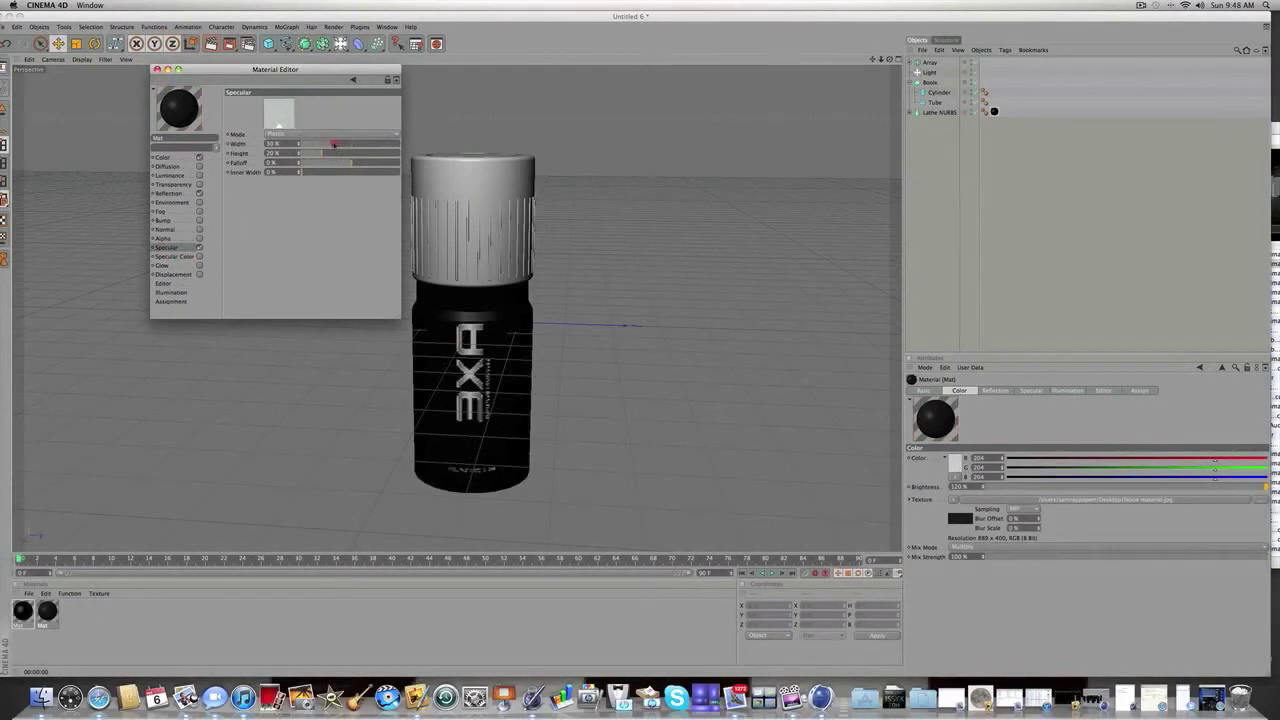
left_click_drag(333, 144, 310, 153)
left_click(157, 69)
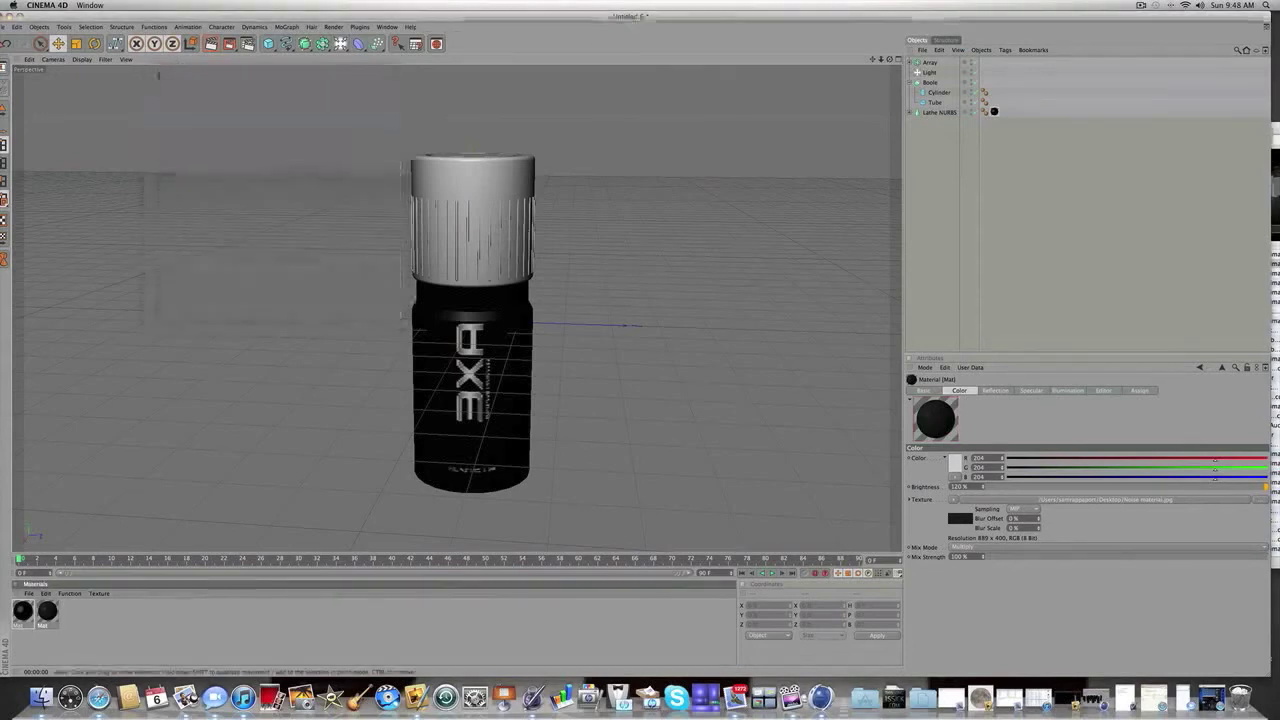
Step: Apply the noise material to the cap's Cylinder and the Array of ridges, and inspect the cap from above
left_click_drag(74, 580, 446, 236)
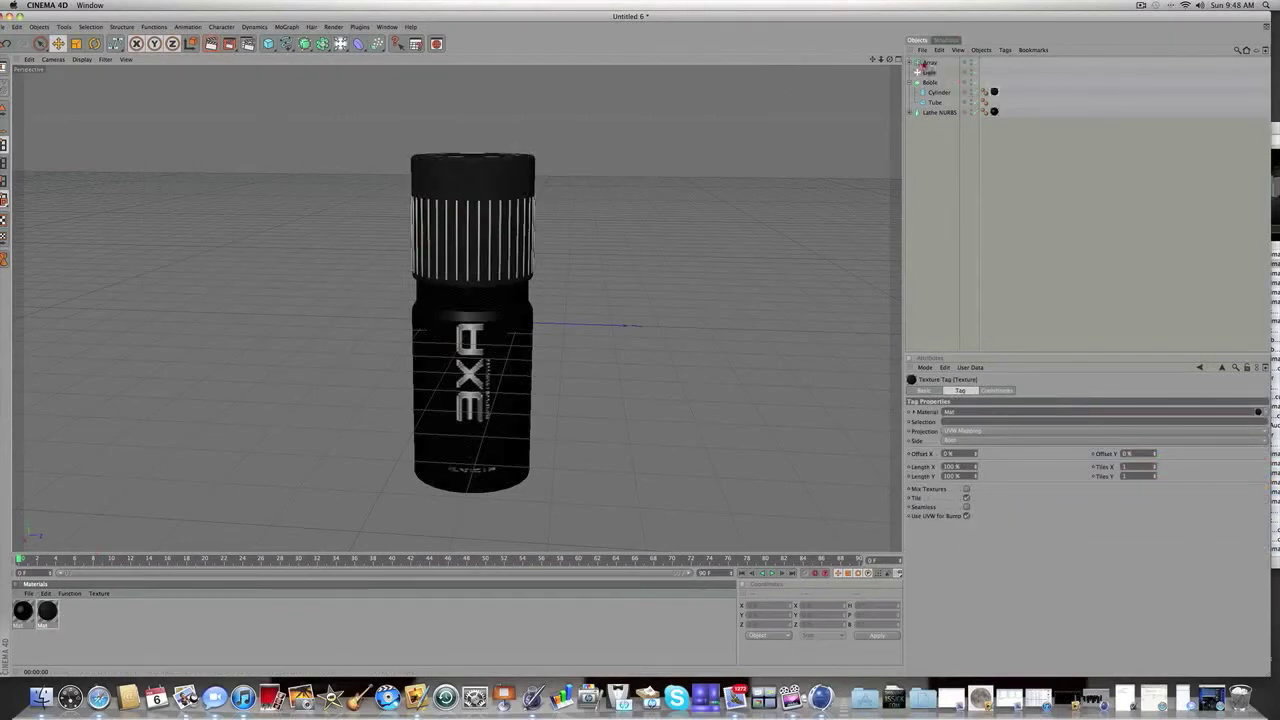
left_click(960, 149)
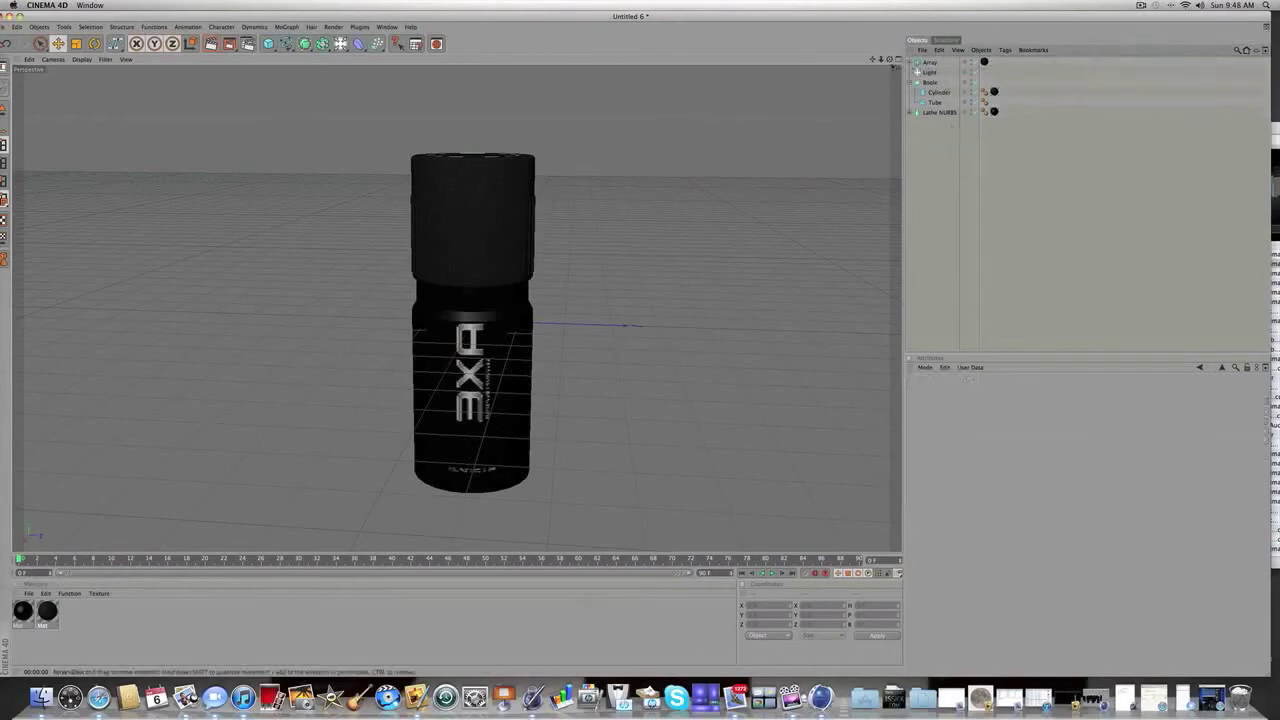
key("ctrl+r")
left_click_drag(890, 59, 890, 165)
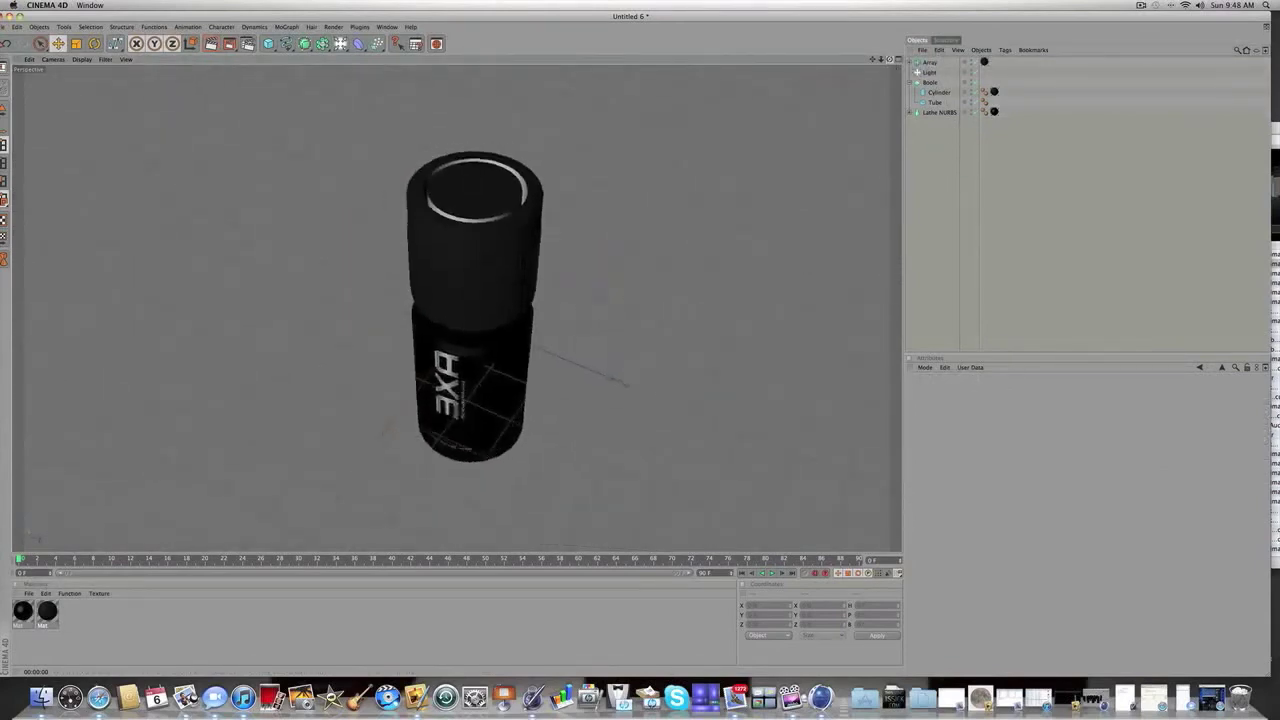
left_click_drag(495, 280, 495, 240, "alt")
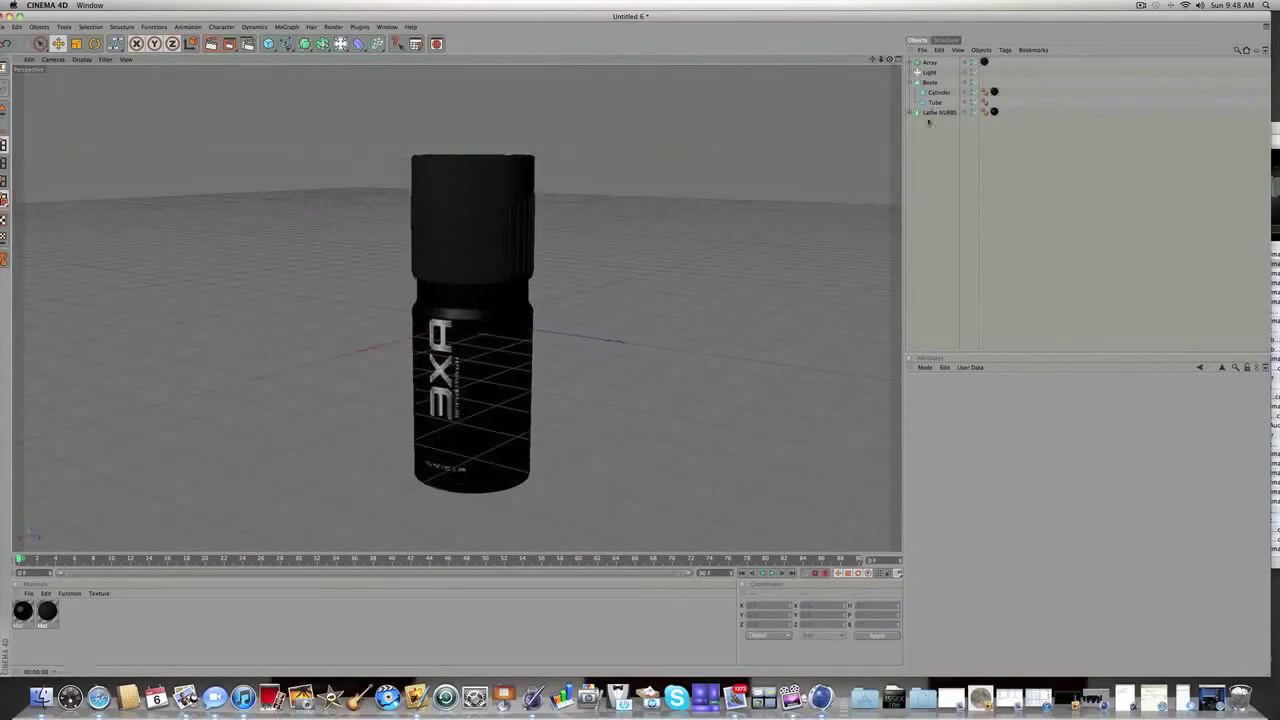
Step: Group all the scene objects, from the Array to the Lathe NURBS, and rename the group Axe
left_click(929, 62)
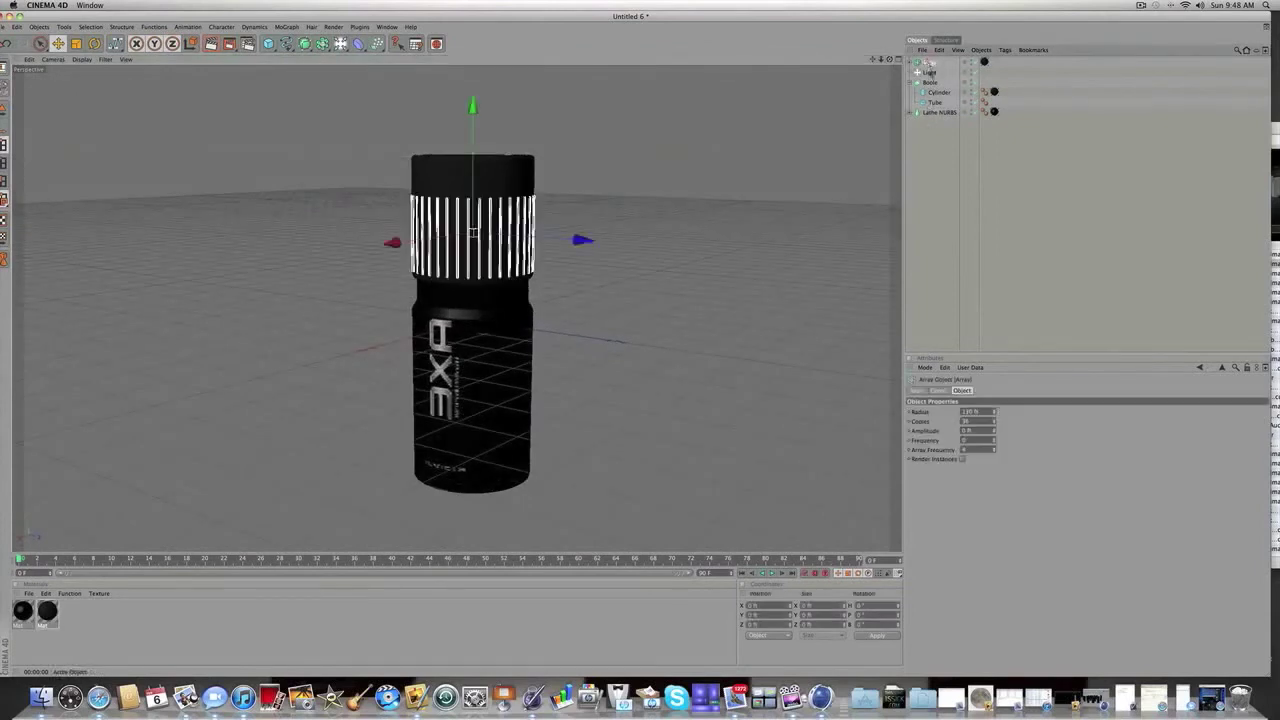
left_click(934, 112, "shift")
right_click(932, 112)
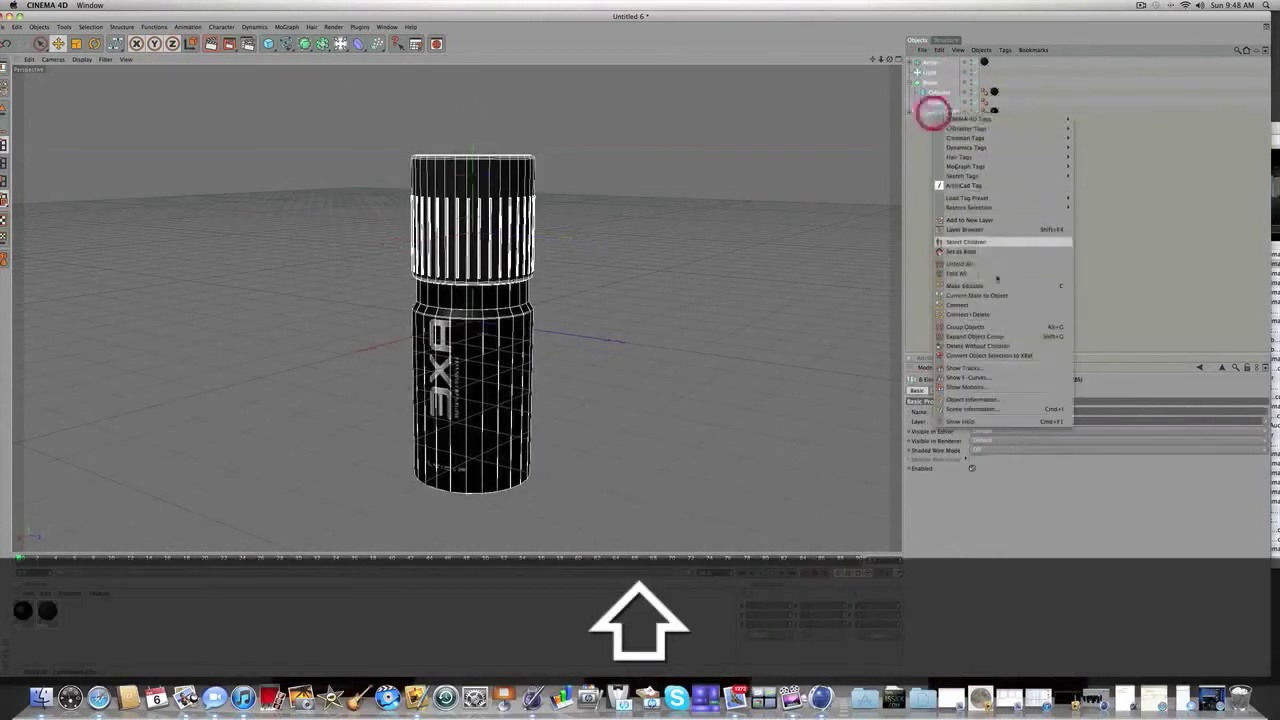
left_click(968, 327)
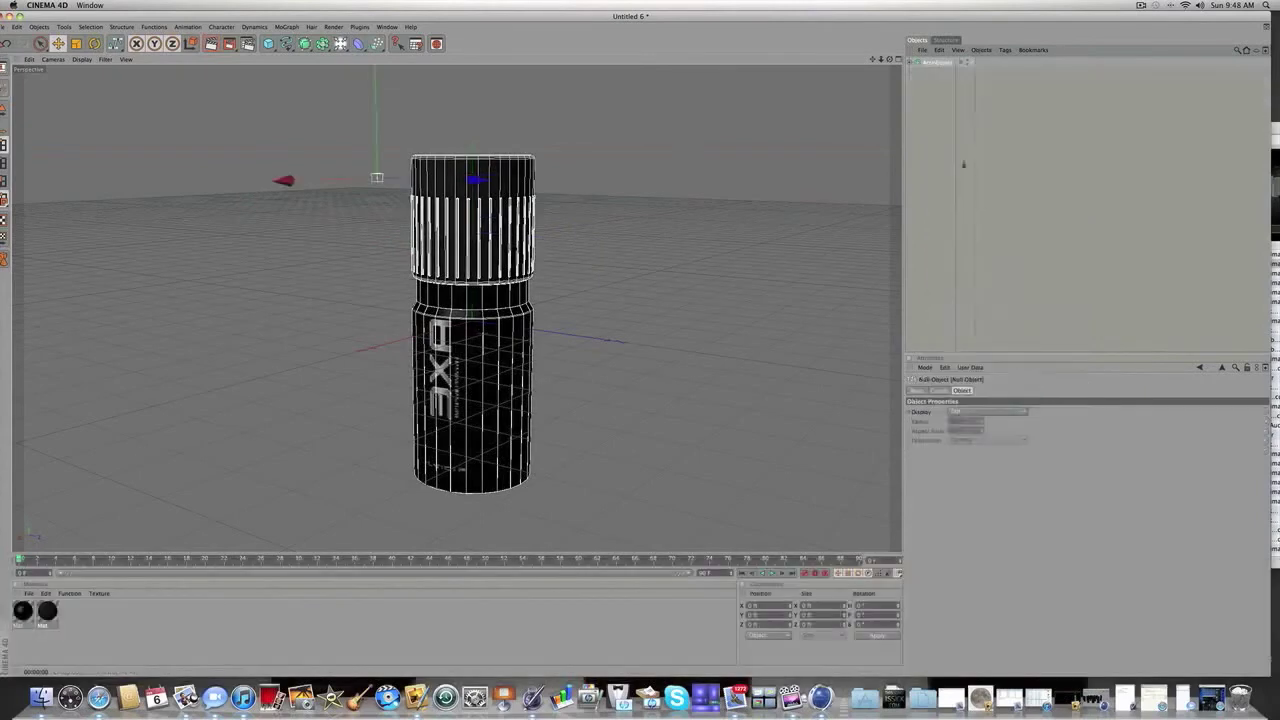
double_click(938, 63)
type("Axe")
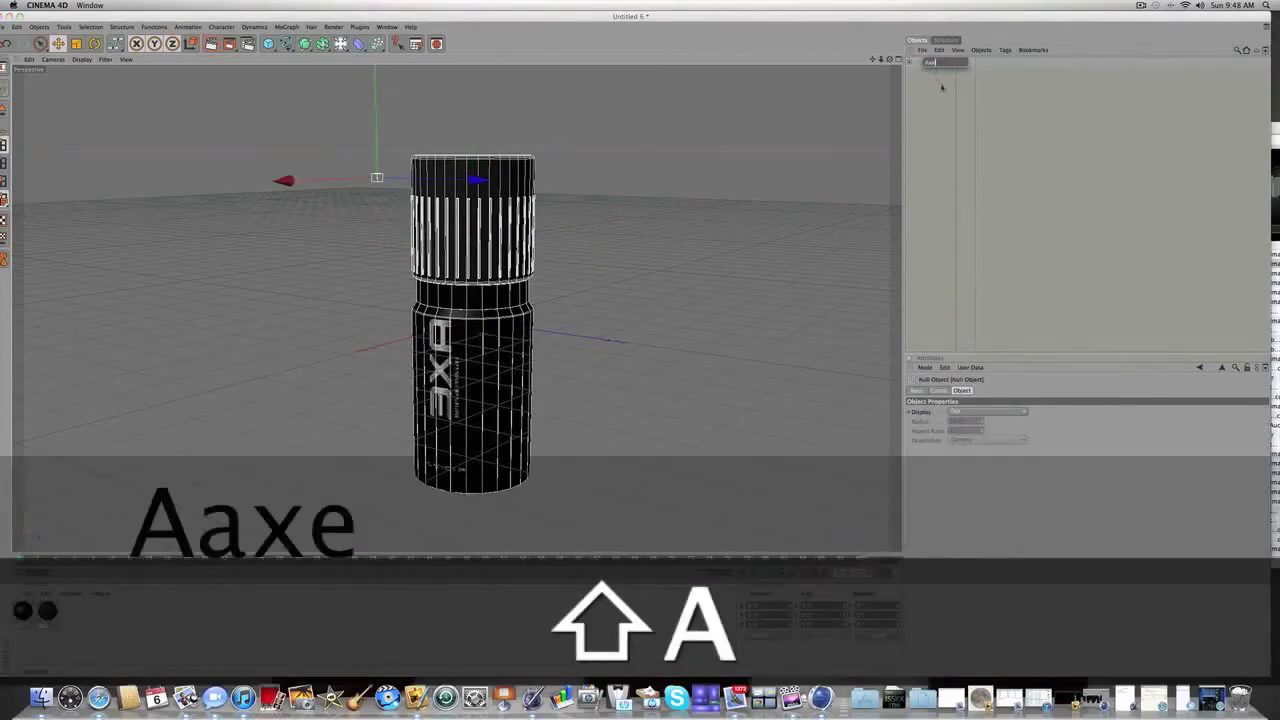
left_click(933, 78)
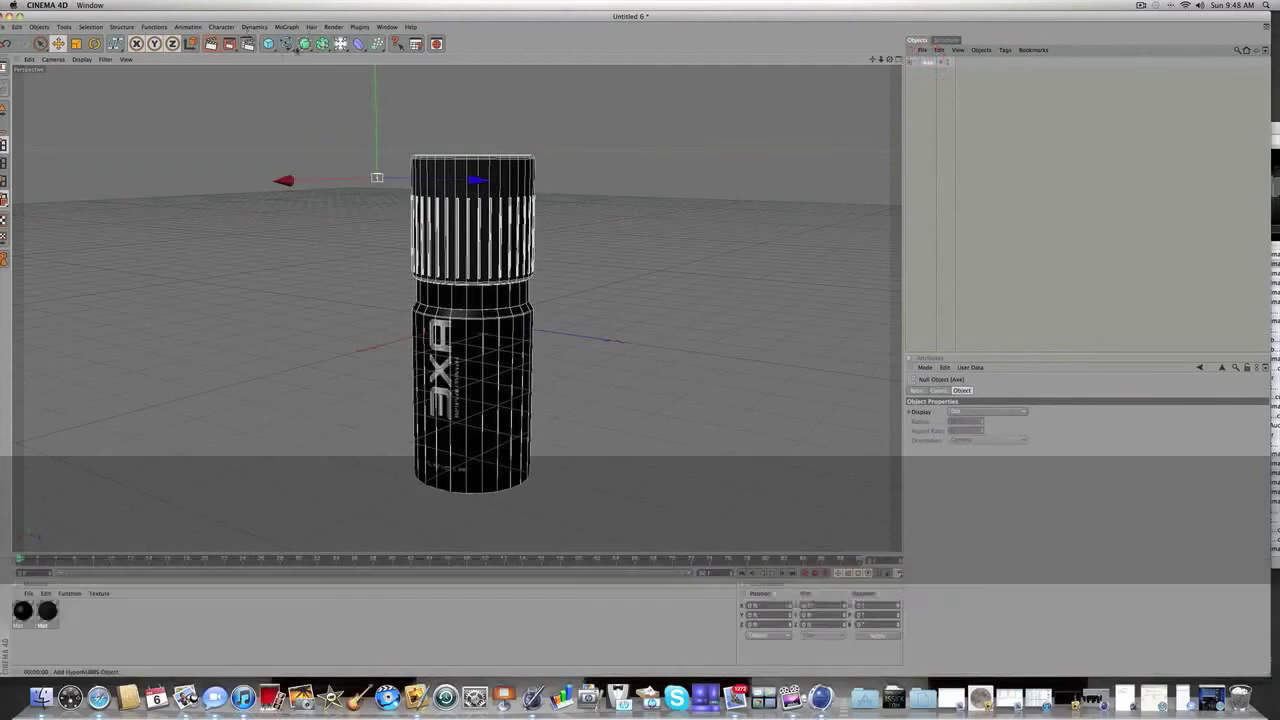
Step: Add a Floor object and raise the Axe group until the can stands on it
left_click_drag(340, 43, 435, 93)
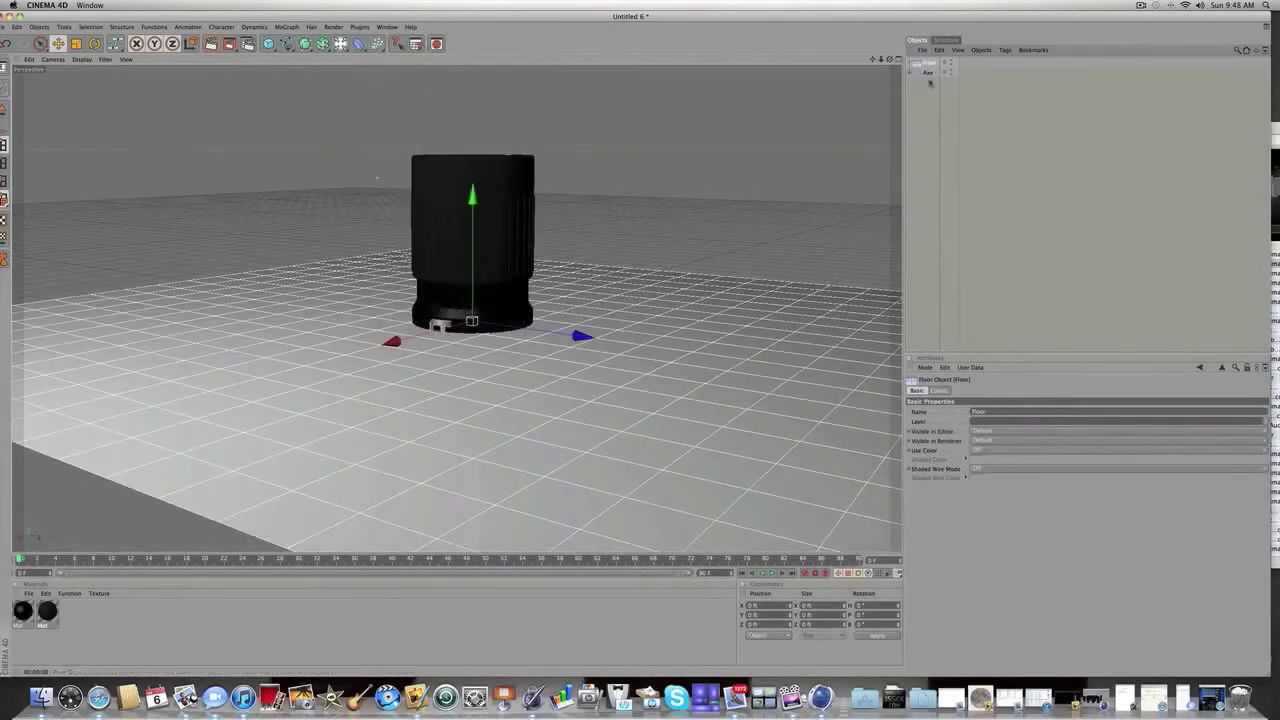
left_click(928, 72)
left_click_drag(376, 168, 376, 9)
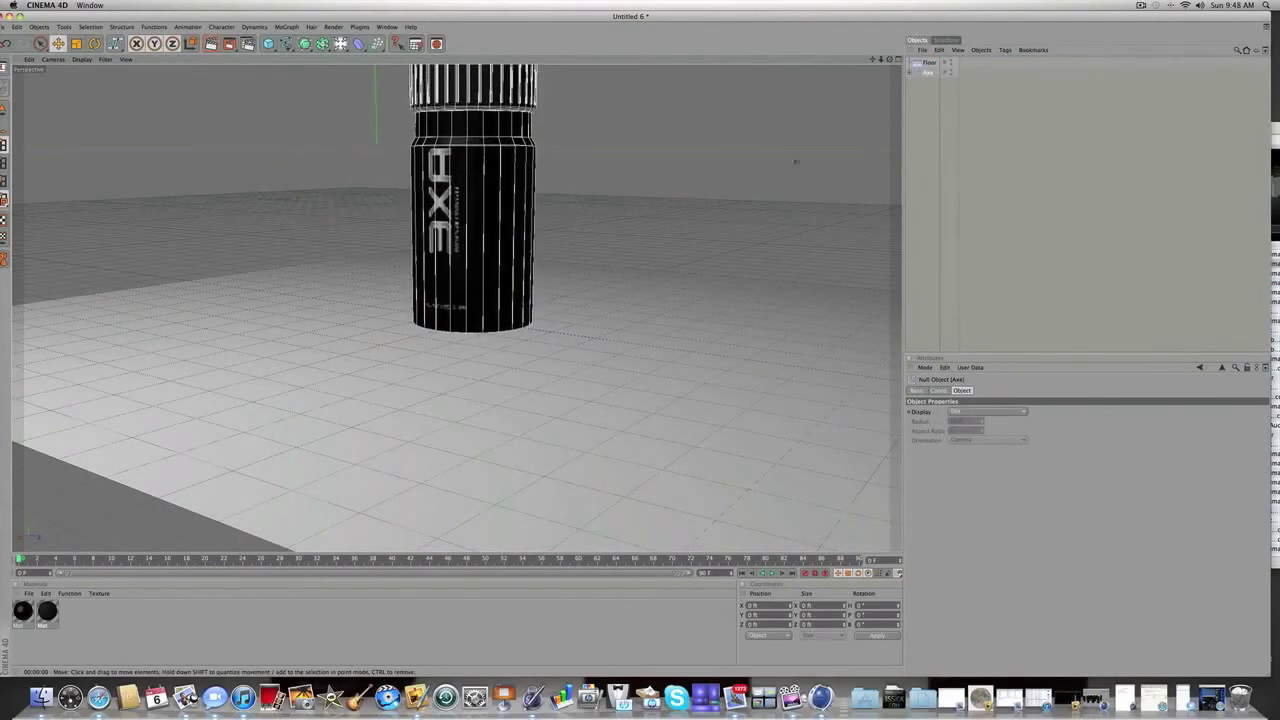
left_click(946, 211)
scroll(574, 209, "down", 5)
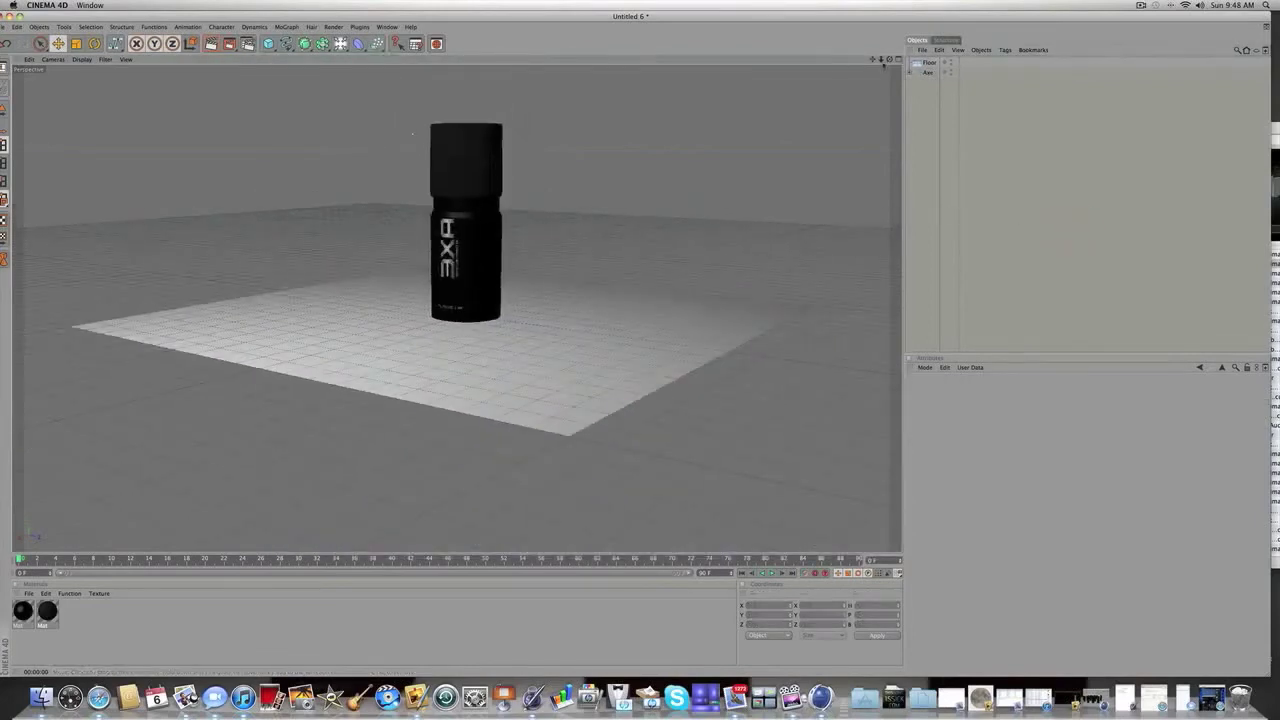
mouse_move(889, 60)
left_mouse_down()
mouse_move(886, 106)
mouse_move(889, 60)
left_mouse_up()
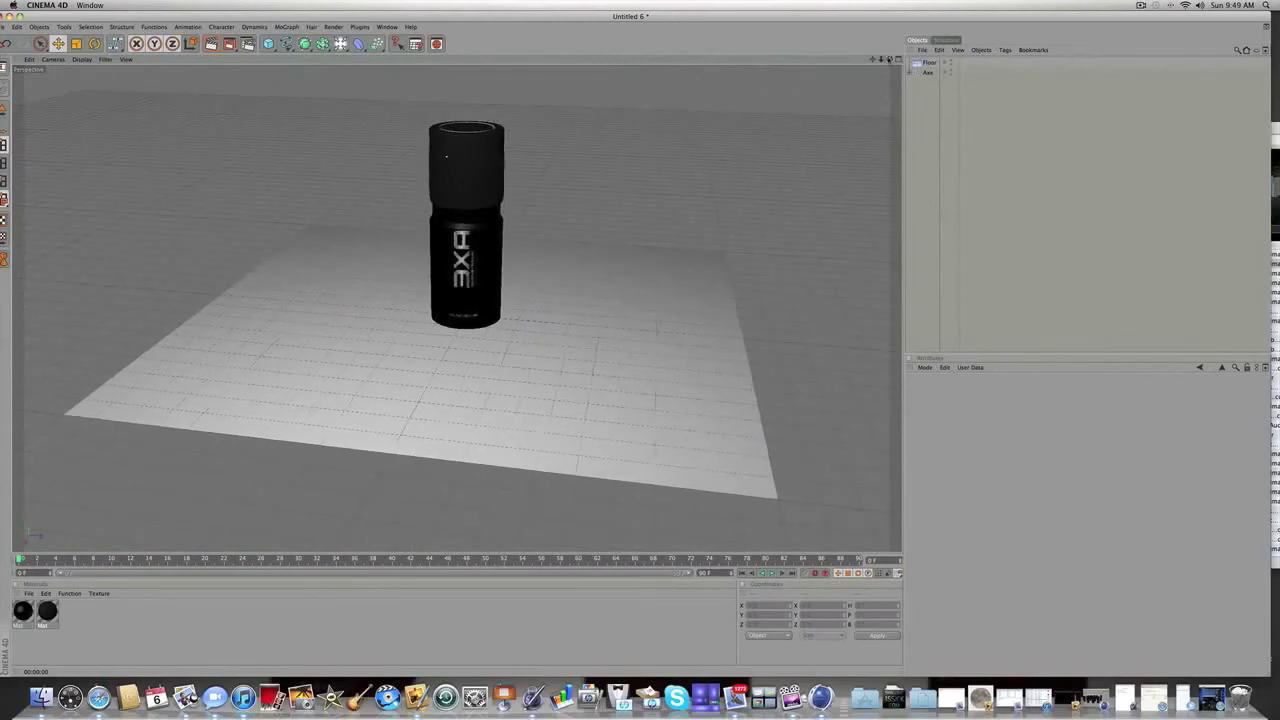
Step: Add a MoGraph Cloner object, place it below the Floor in the hierarchy, and make the Axe group its child
left_click(927, 72)
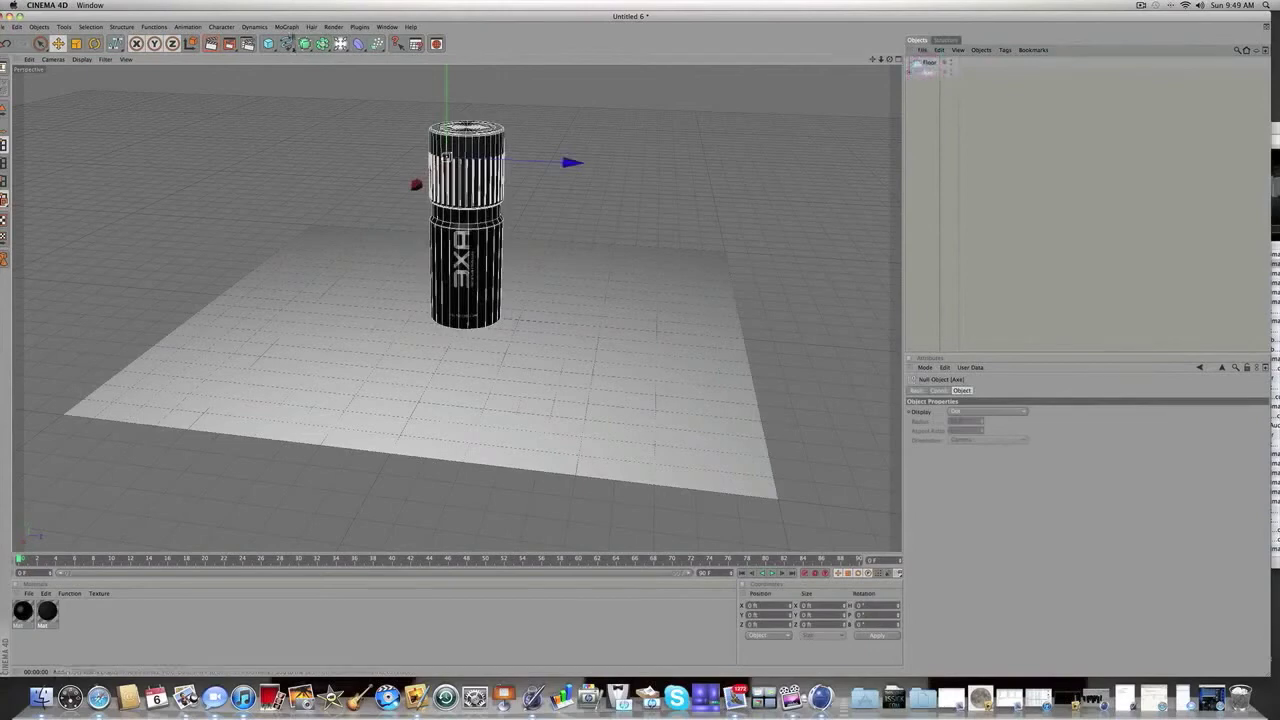
left_click(287, 27)
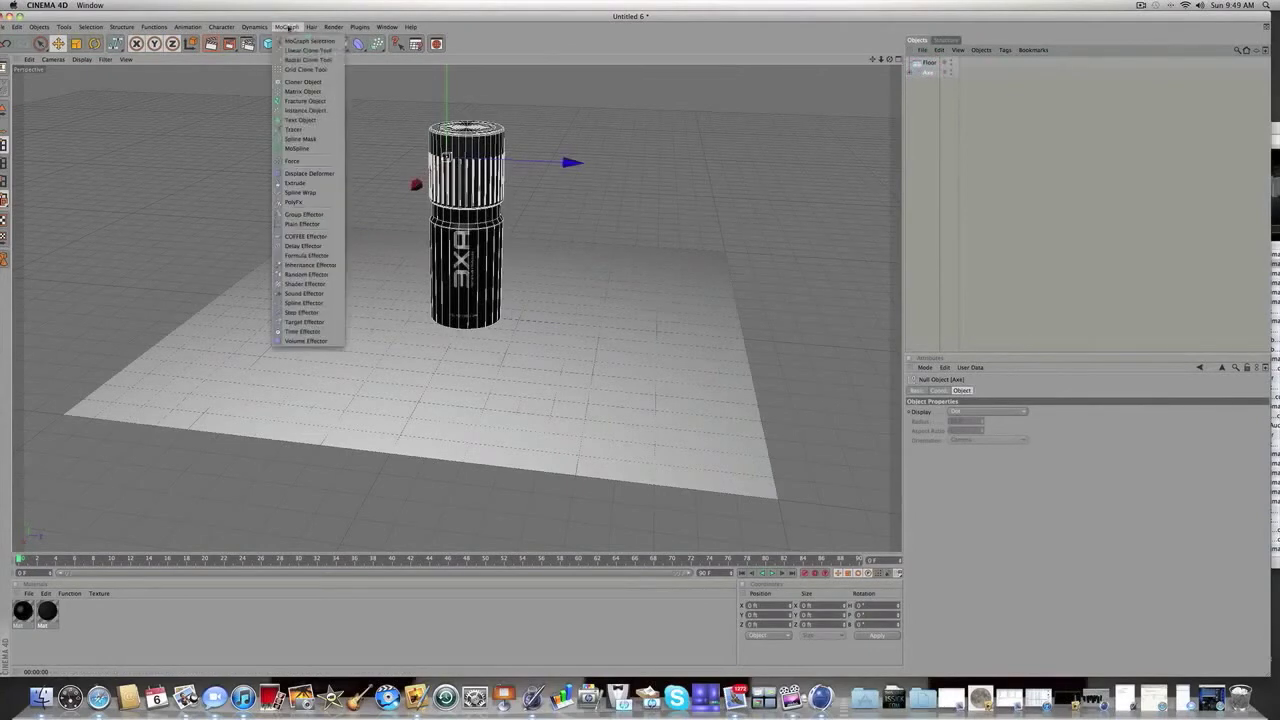
left_click(284, 81)
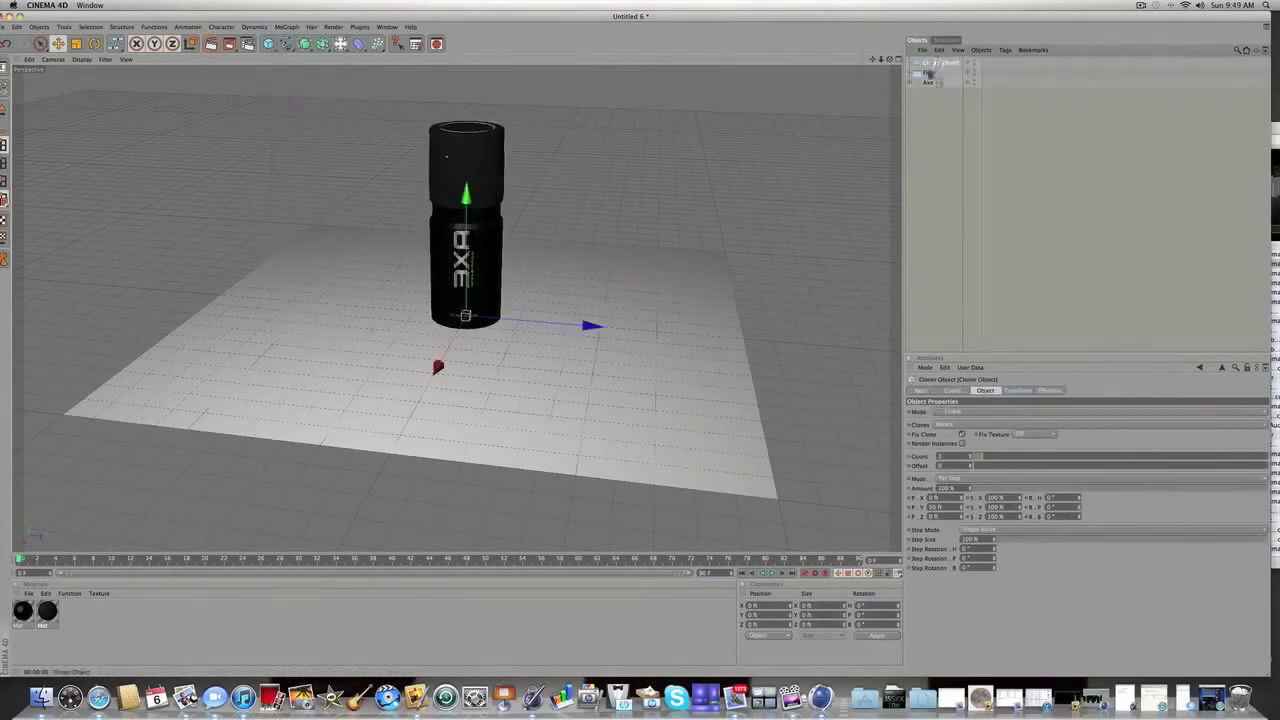
left_click_drag(928, 79, 929, 72)
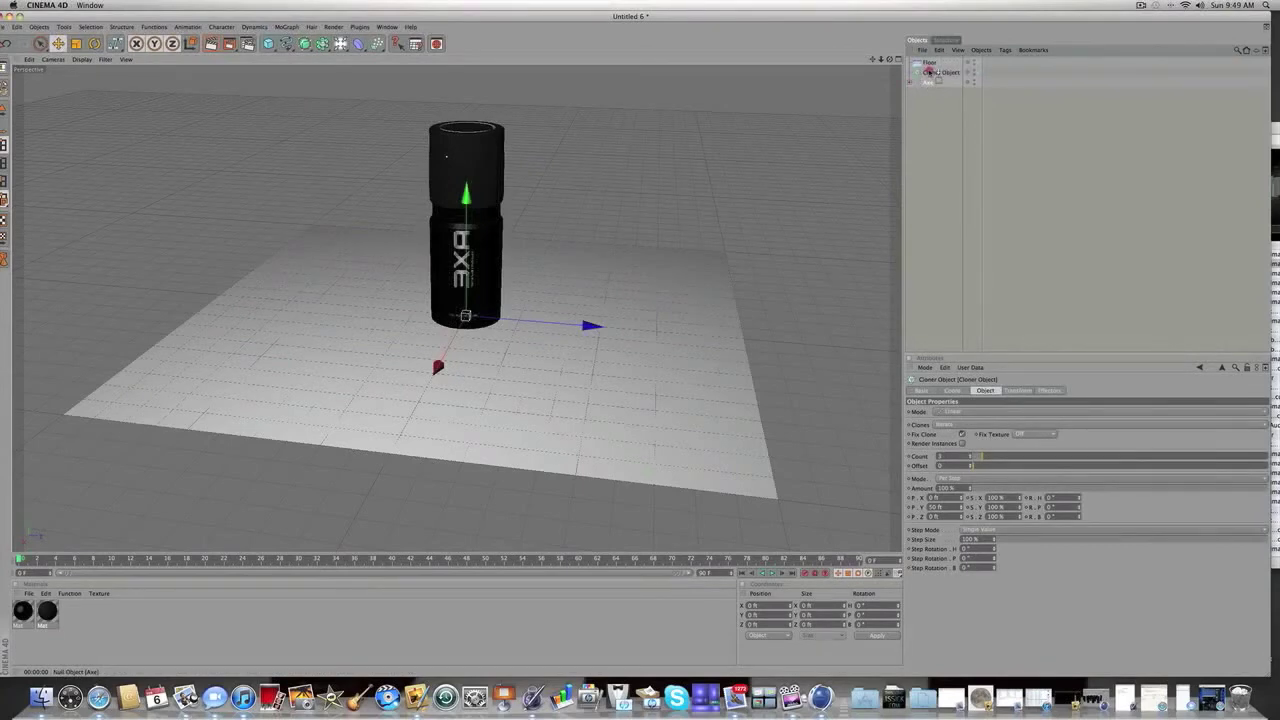
left_click_drag(928, 72, 929, 73)
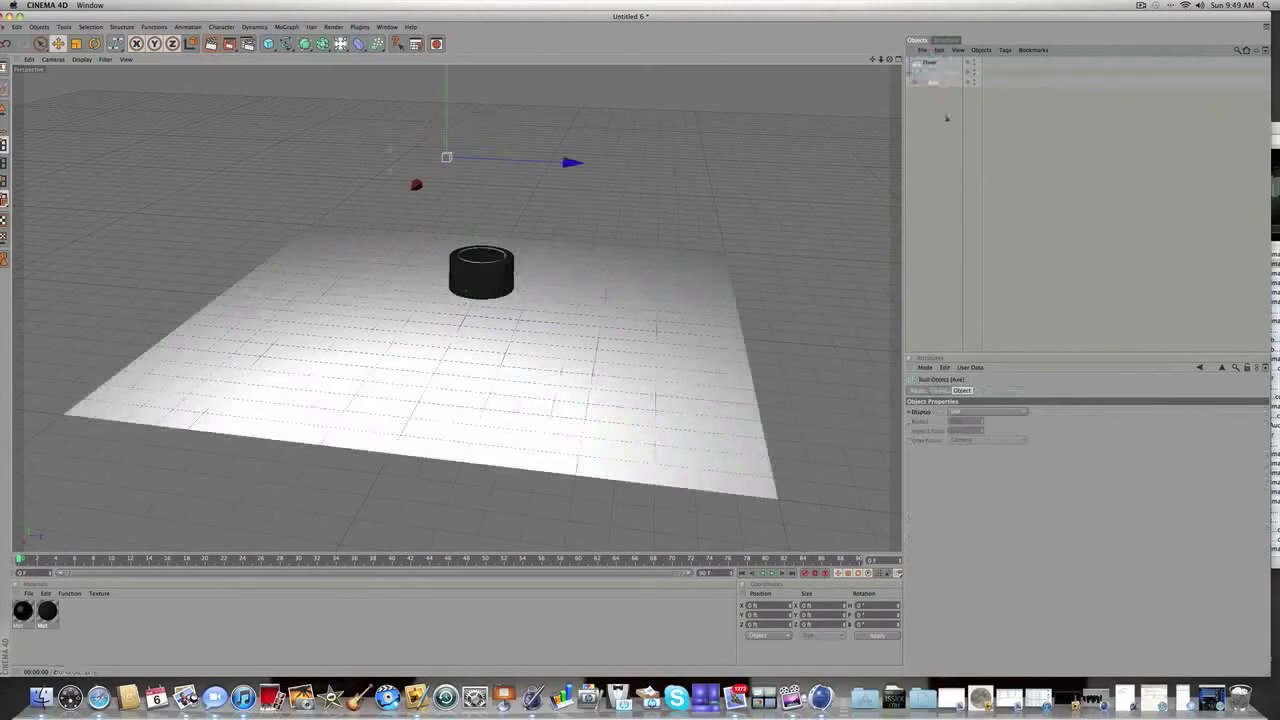
left_click(938, 114)
Step: Switch the Cloner to Grid Array mode with a count of 4 by 1 by 4
left_click(932, 72)
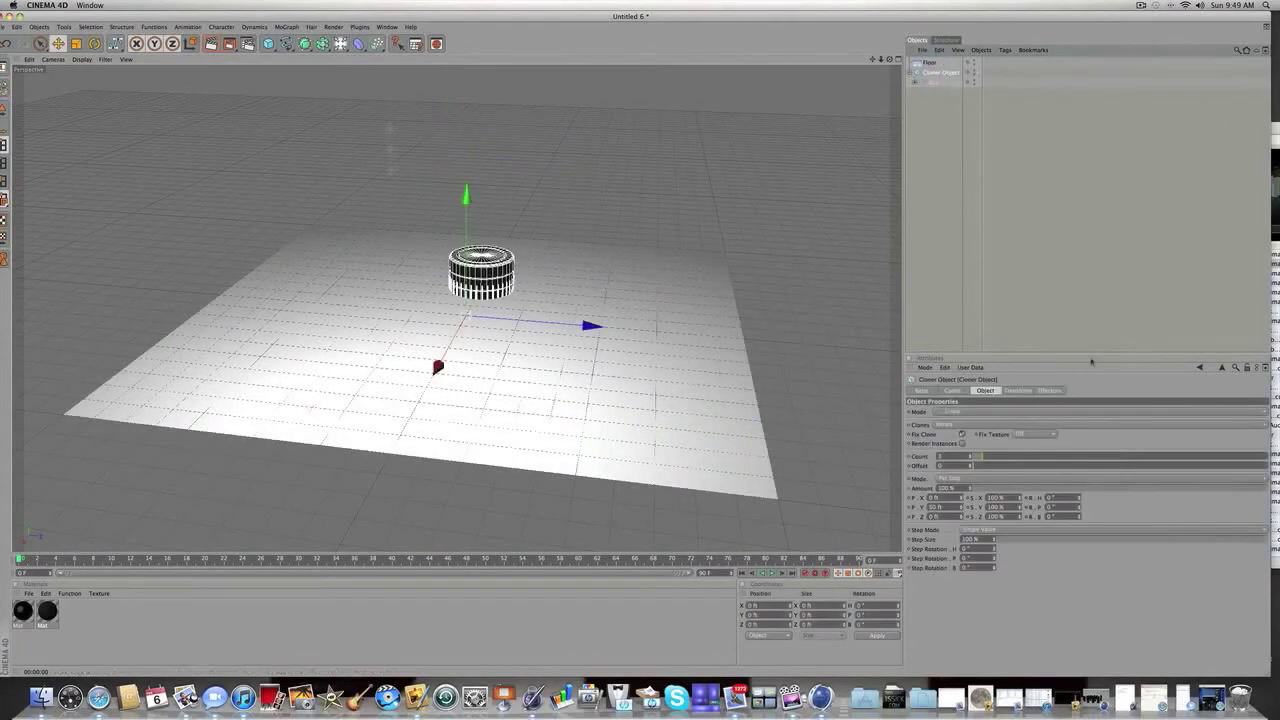
left_click(950, 411)
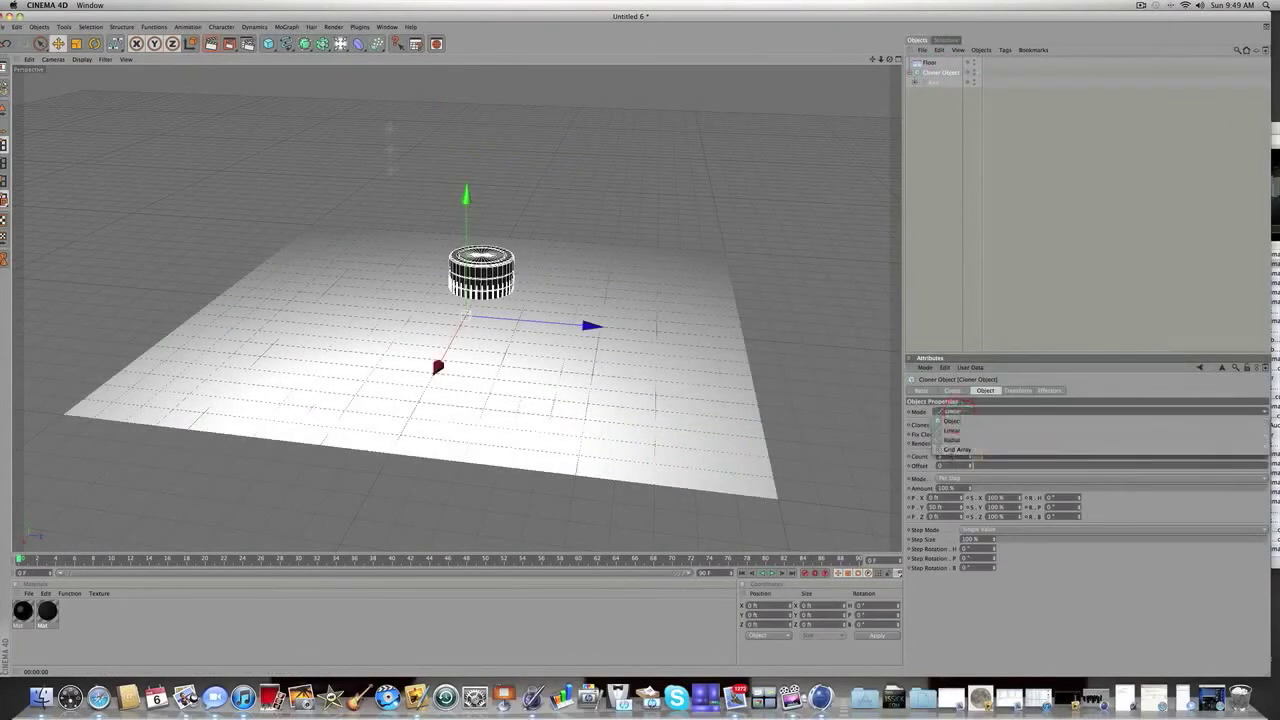
left_click(955, 450)
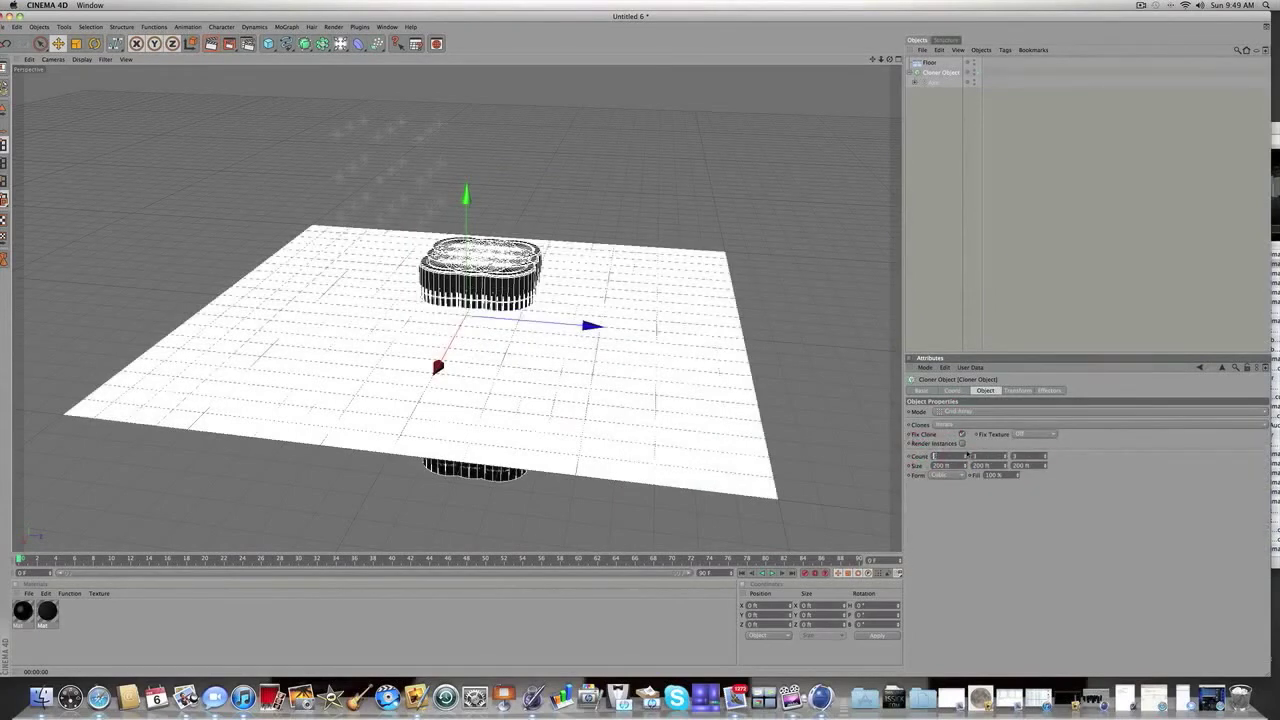
type("4")
double_click(975, 456)
type("1")
double_click(1015, 456)
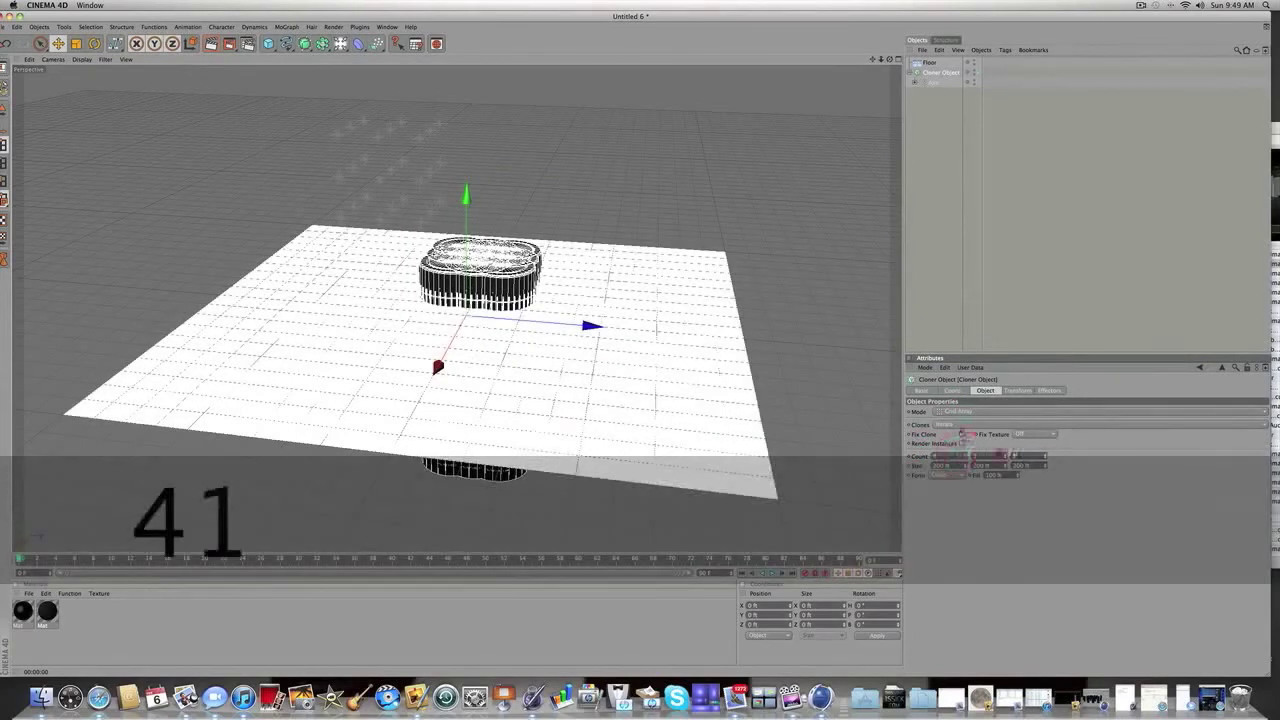
type("4")
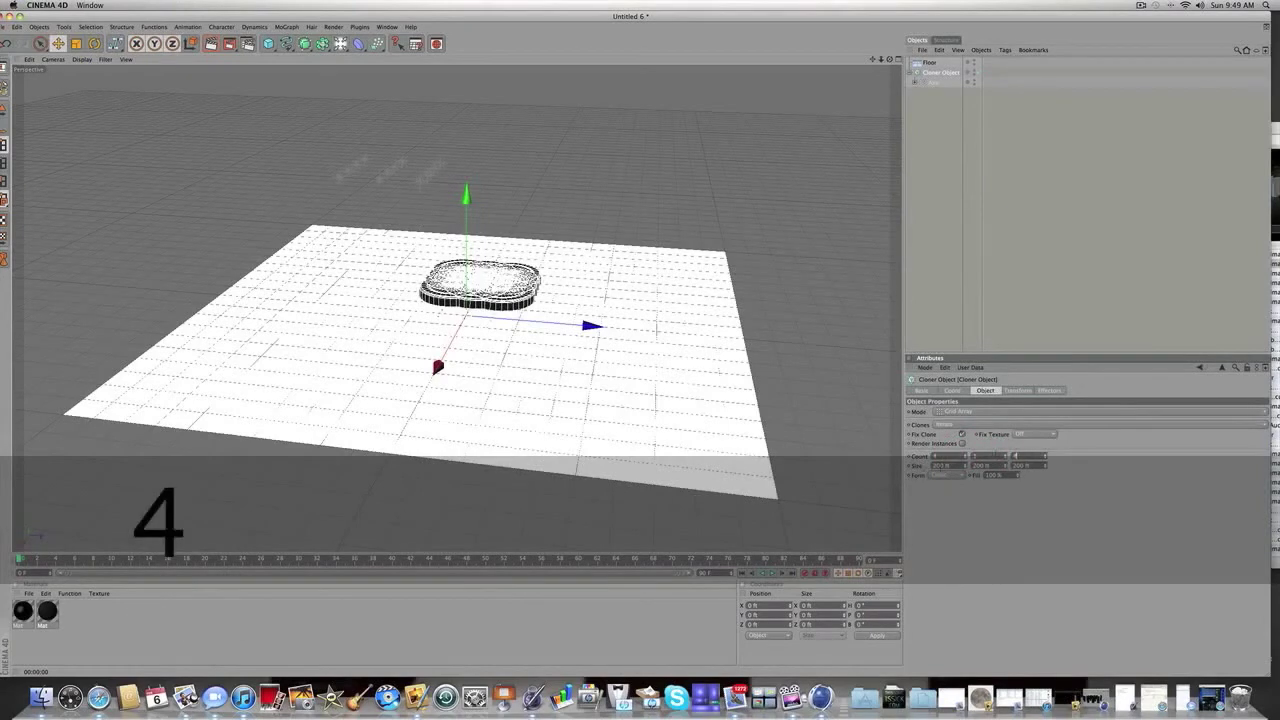
Step: Set the Cloner grid's X and Z sizes to 1000 ft to spread out the cans
left_click_drag(943, 466, 912, 466)
type("100")
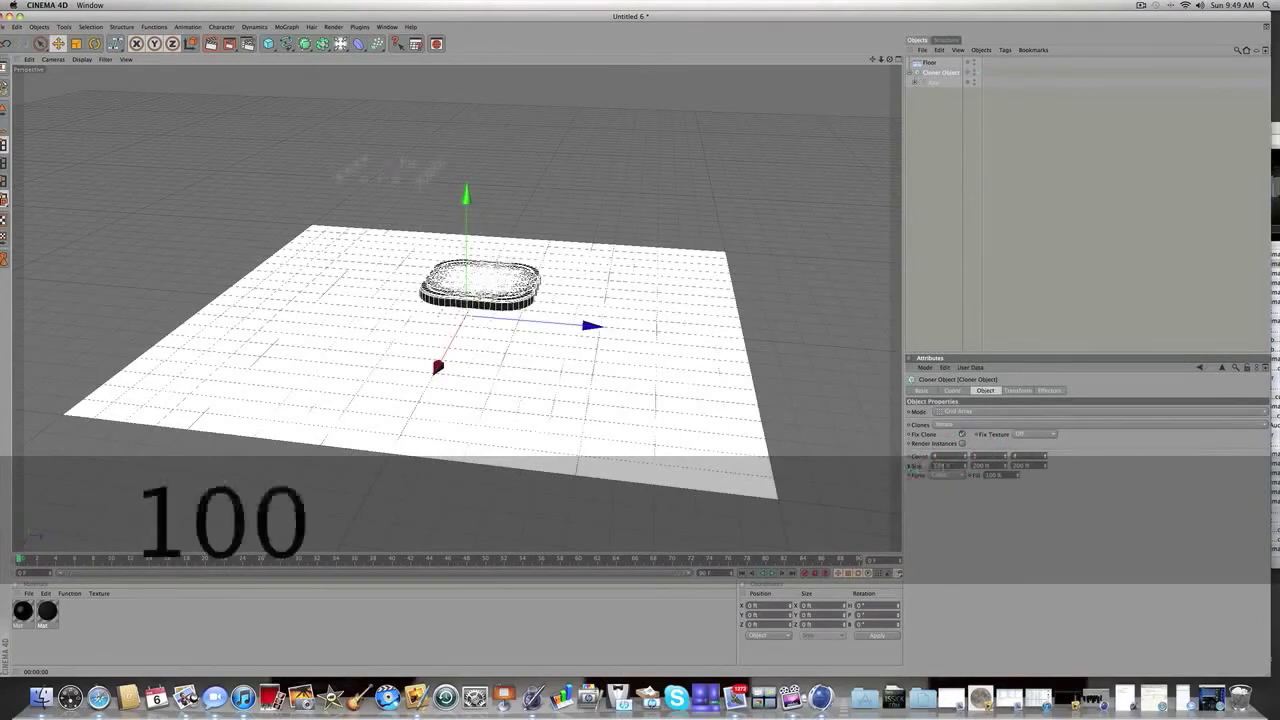
type("0")
type("1")
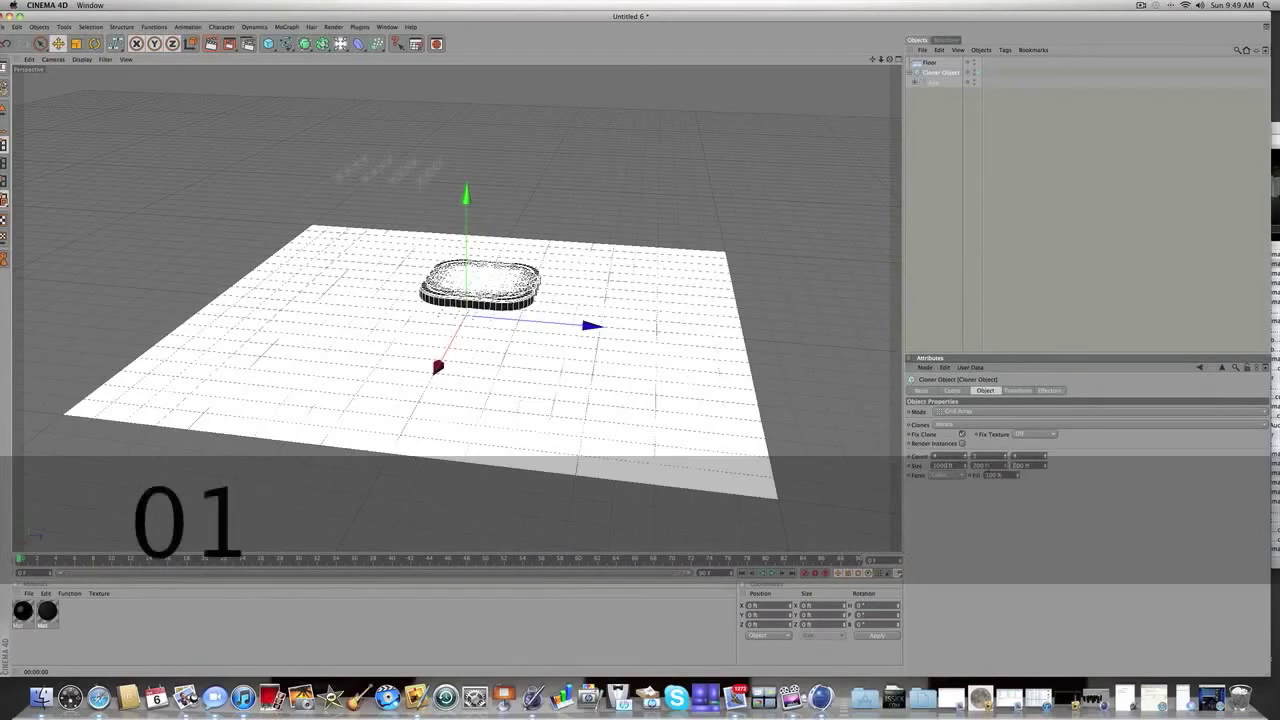
type("0")
key("Return")
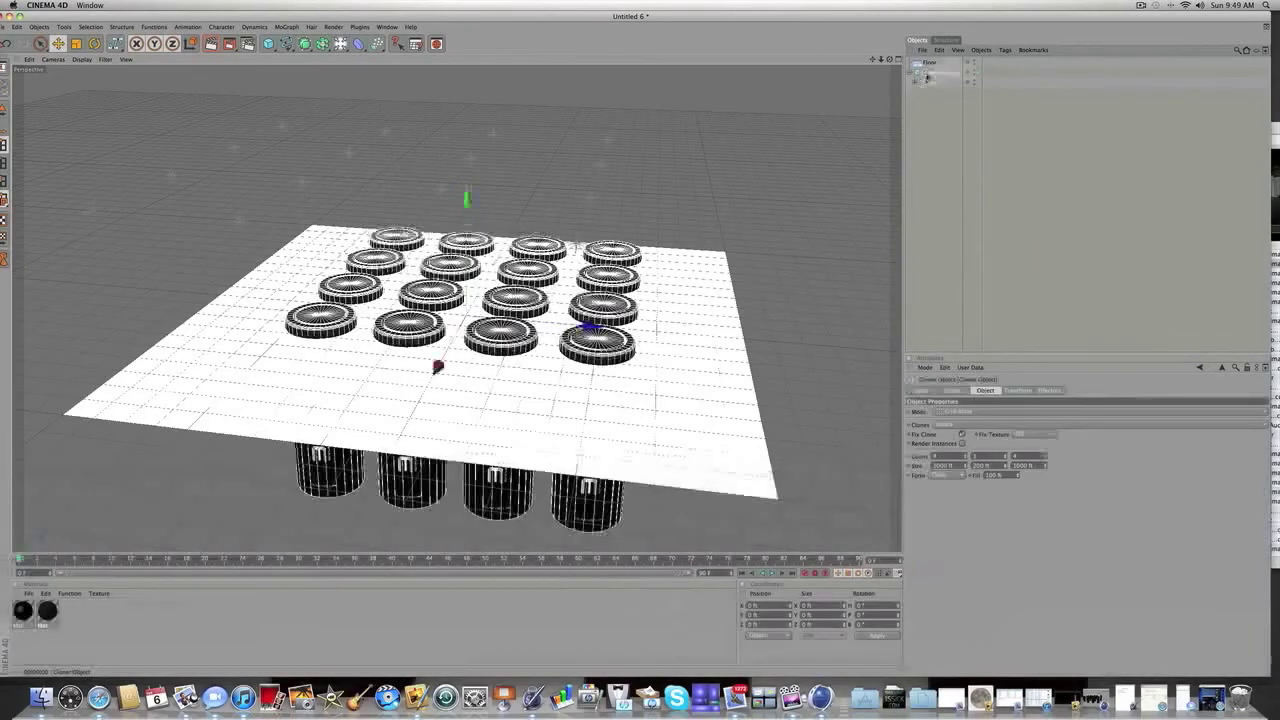
Step: Raise the Cloner object vertically in the Right view, well above the floor line
left_click(926, 73)
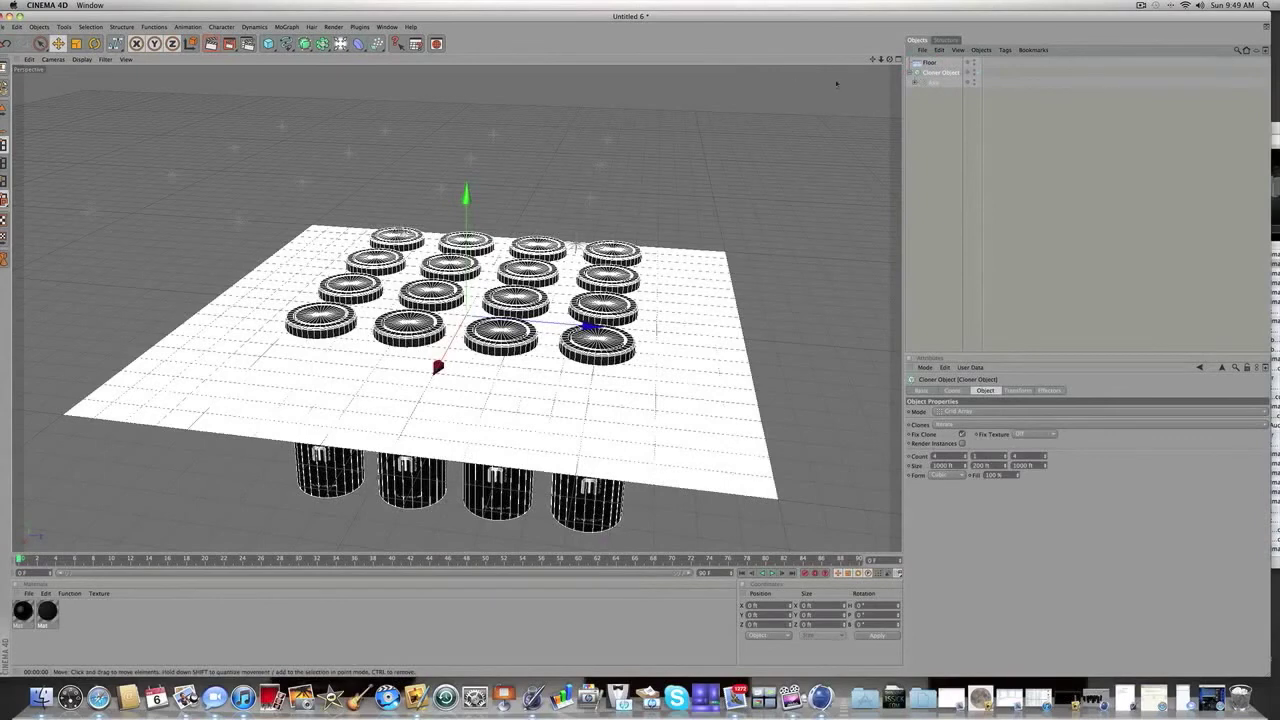
key("F5")
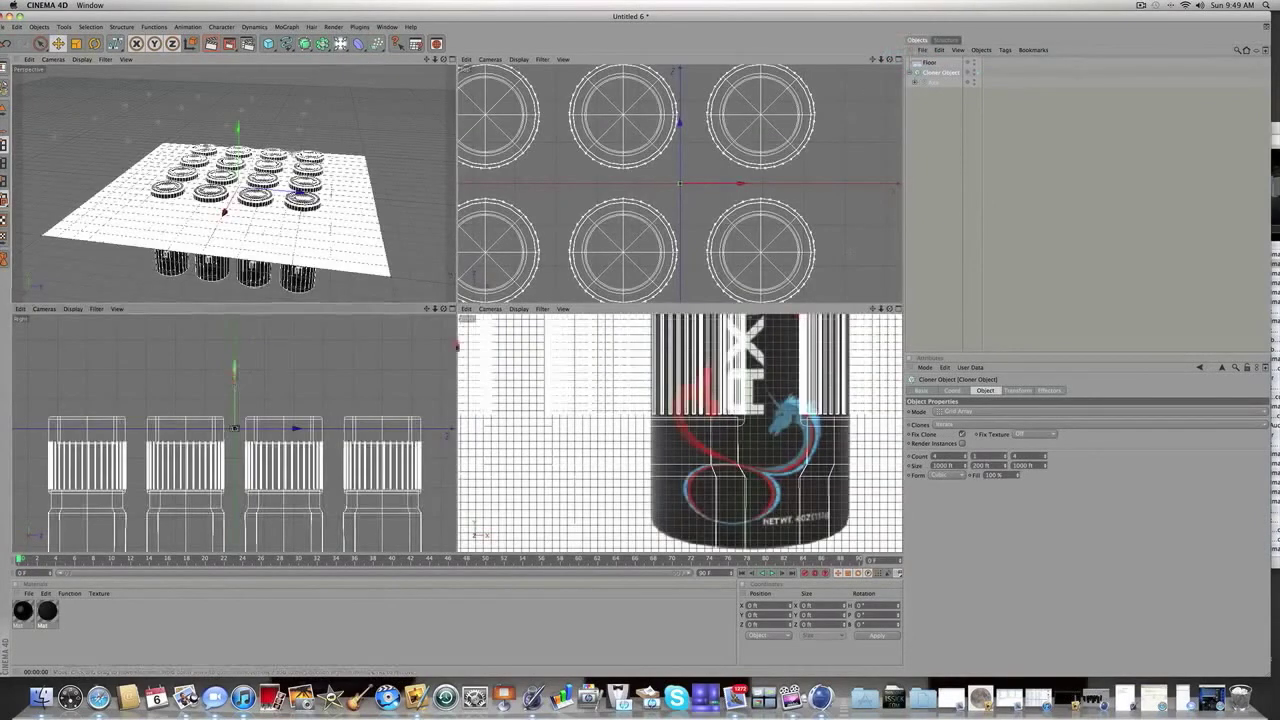
left_click(457, 346)
left_click(452, 309)
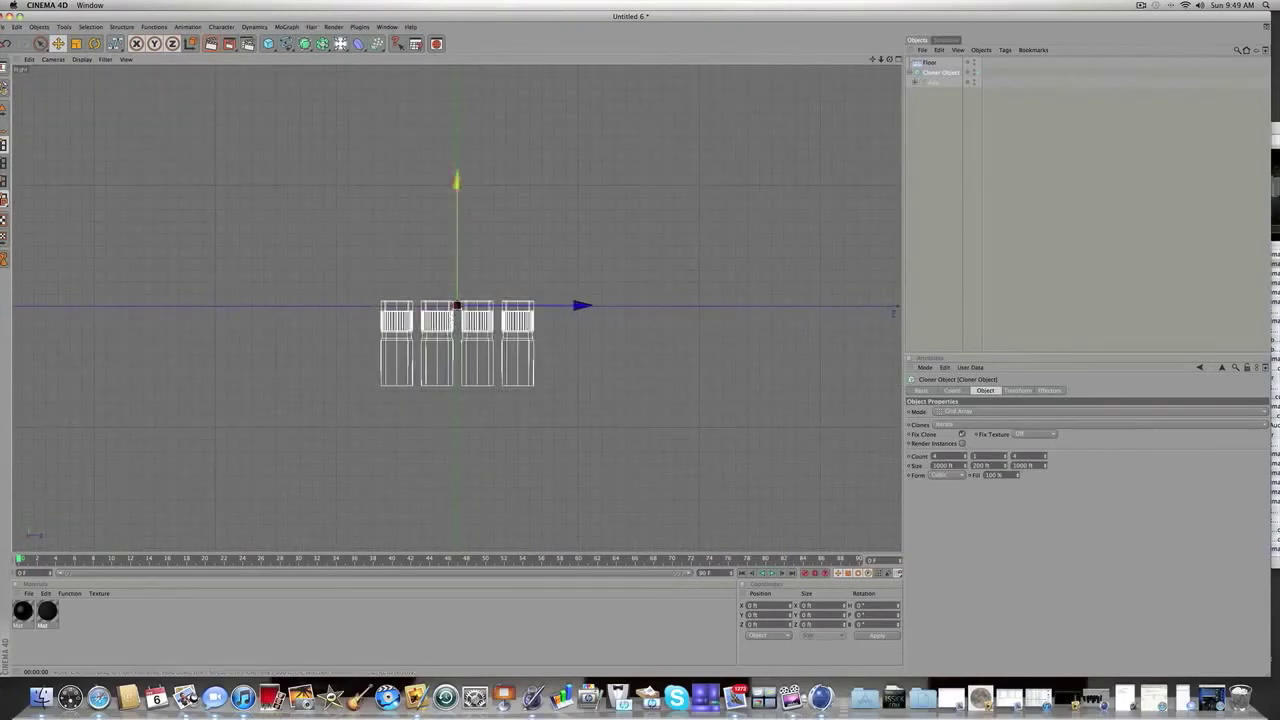
left_click_drag(456, 226, 474, 219)
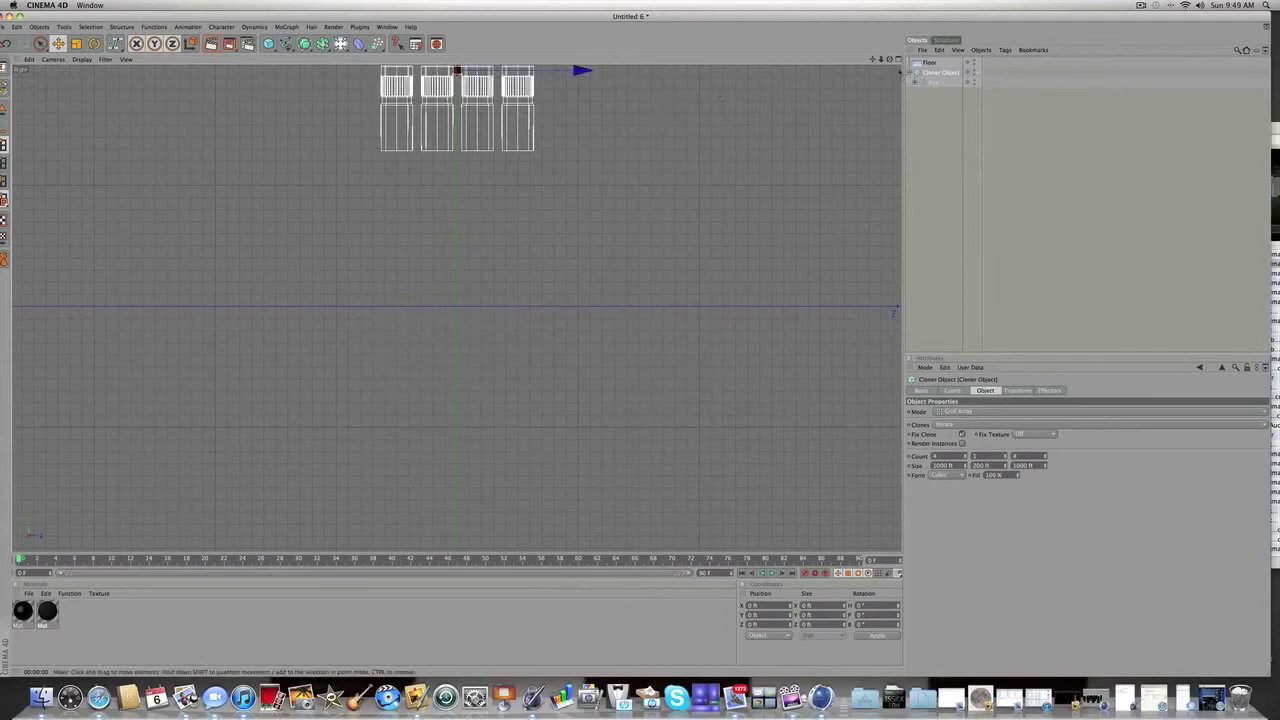
key("F5")
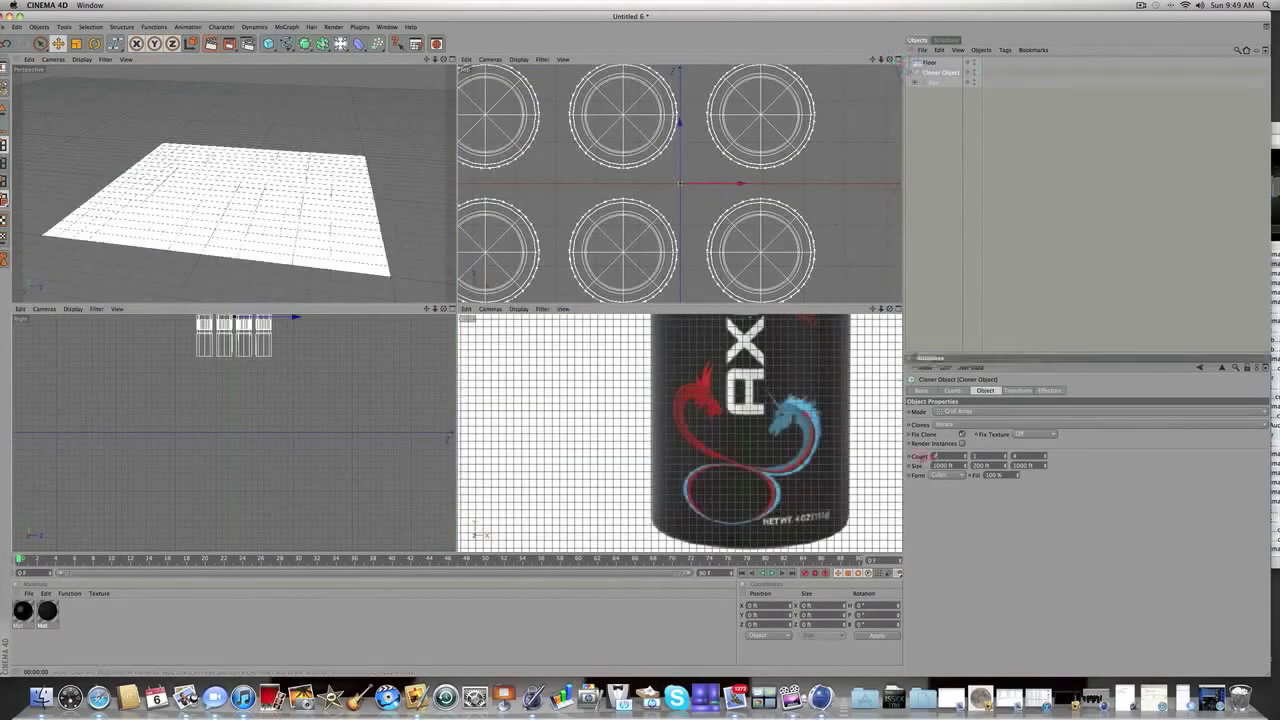
Step: Reduce the Cloner's grid count to 3 by 1 by 3
type("3")
left_click(998, 456)
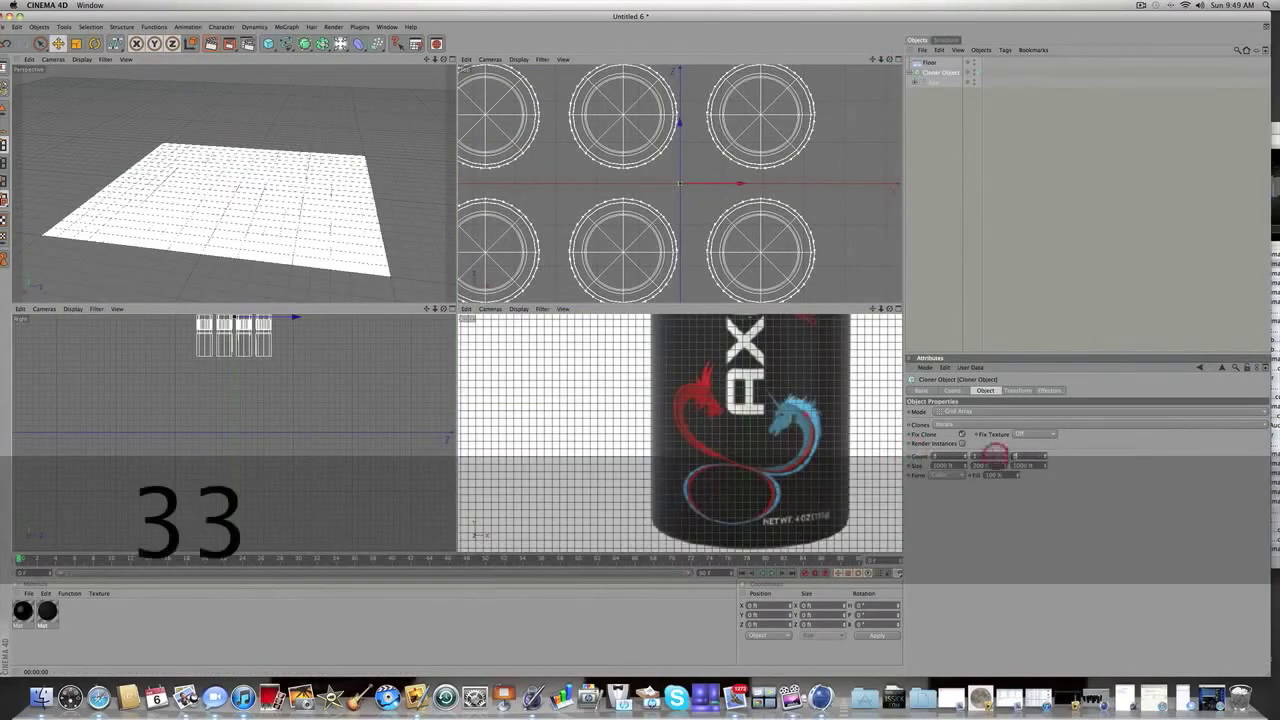
left_click(946, 73)
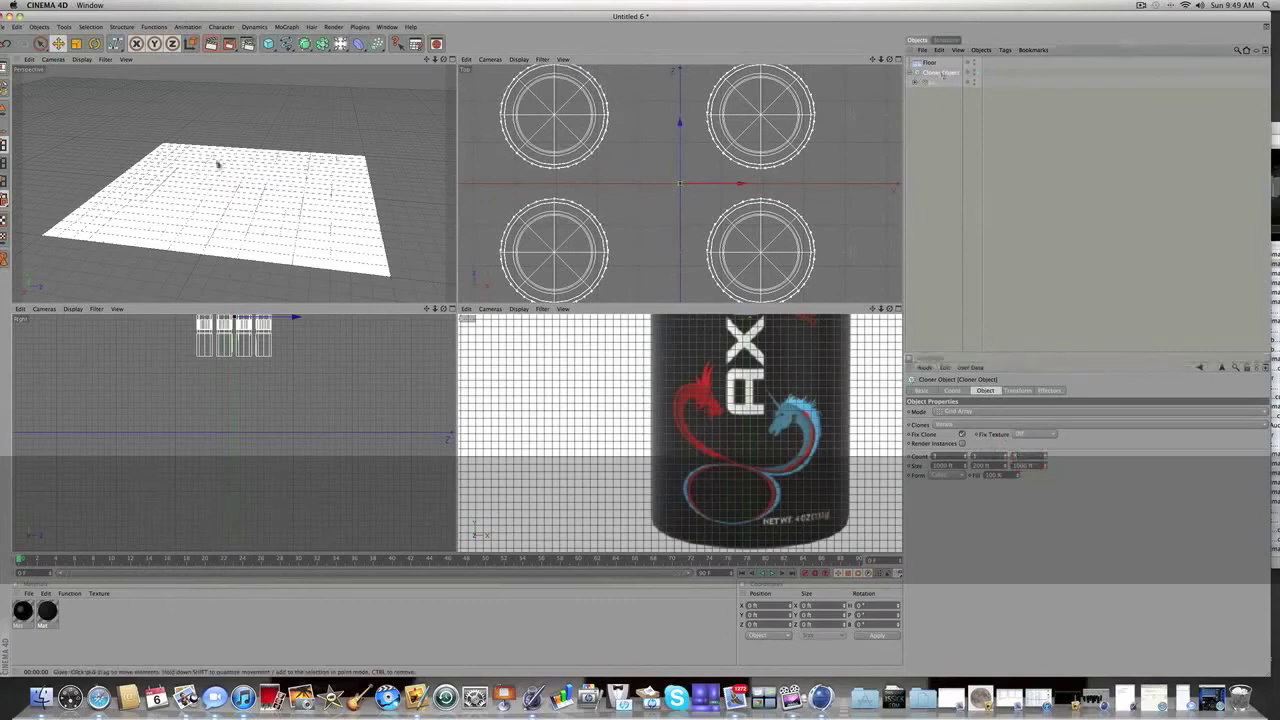
Step: Lower the Cloner in the Right view until the cans stand on the floor line, and deselect it
scroll(183, 163, "down", 2)
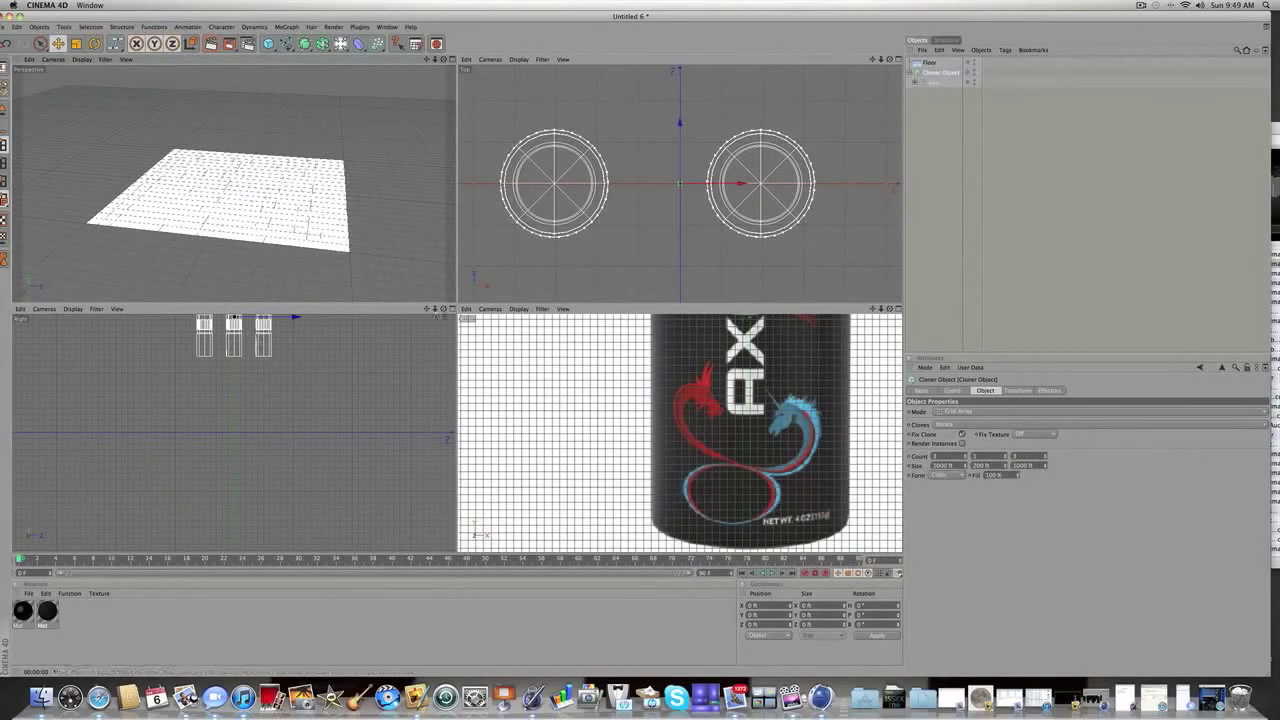
scroll(233, 342, "down", 2)
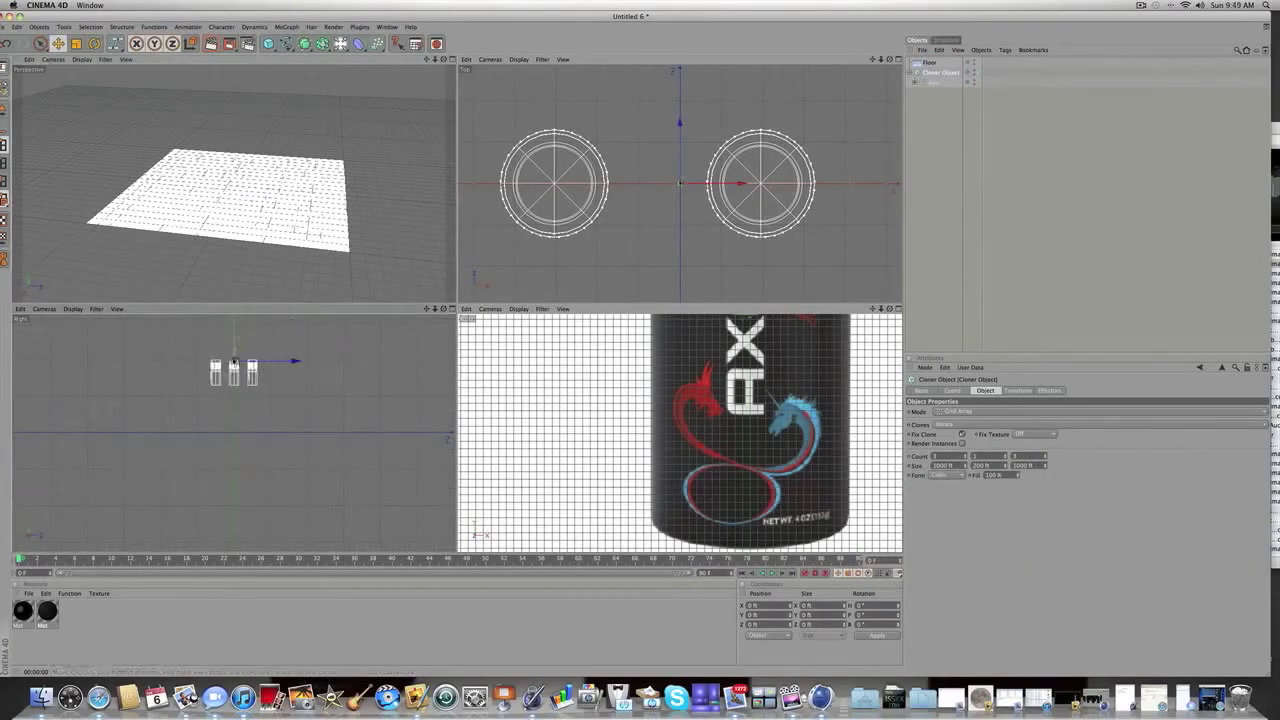
mouse_move(233, 362)
left_mouse_down()
mouse_move(233, 434)
mouse_move(233, 408)
left_mouse_up()
left_click(1049, 180)
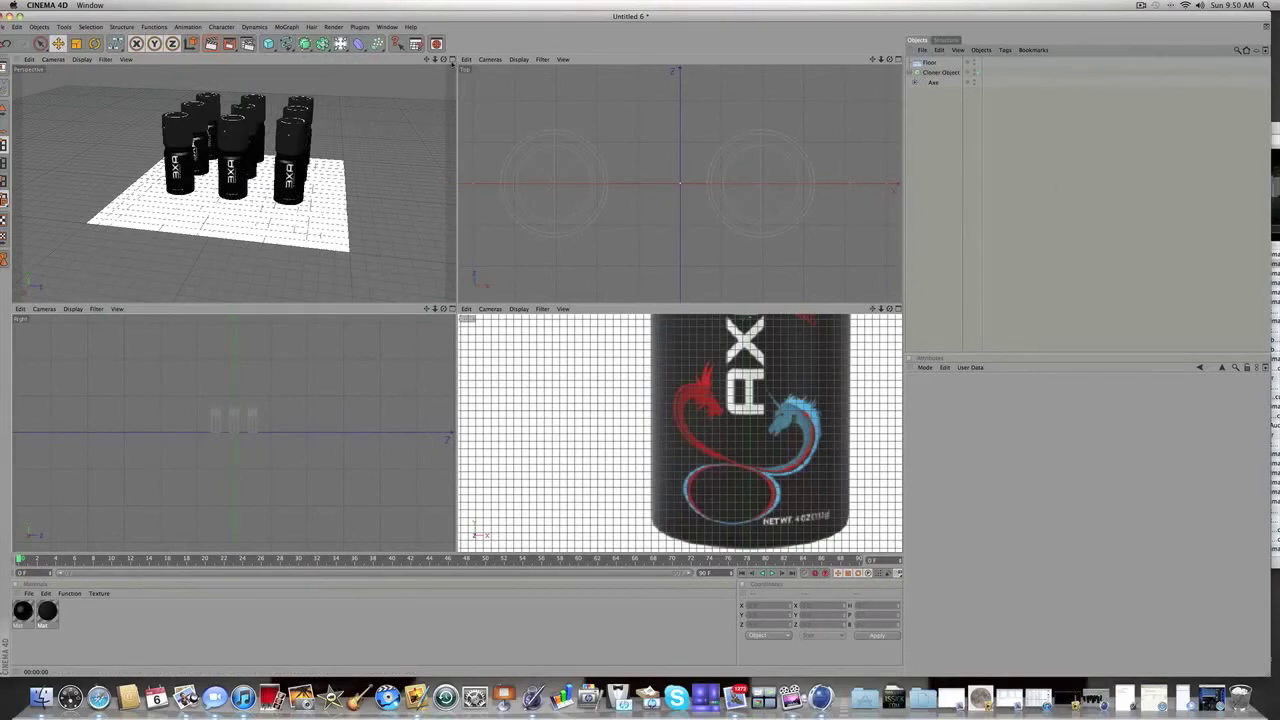
Step: Add a MoGraph Random effector to the Cloner and set its X position variation to about 205 ft
left_click(451, 59)
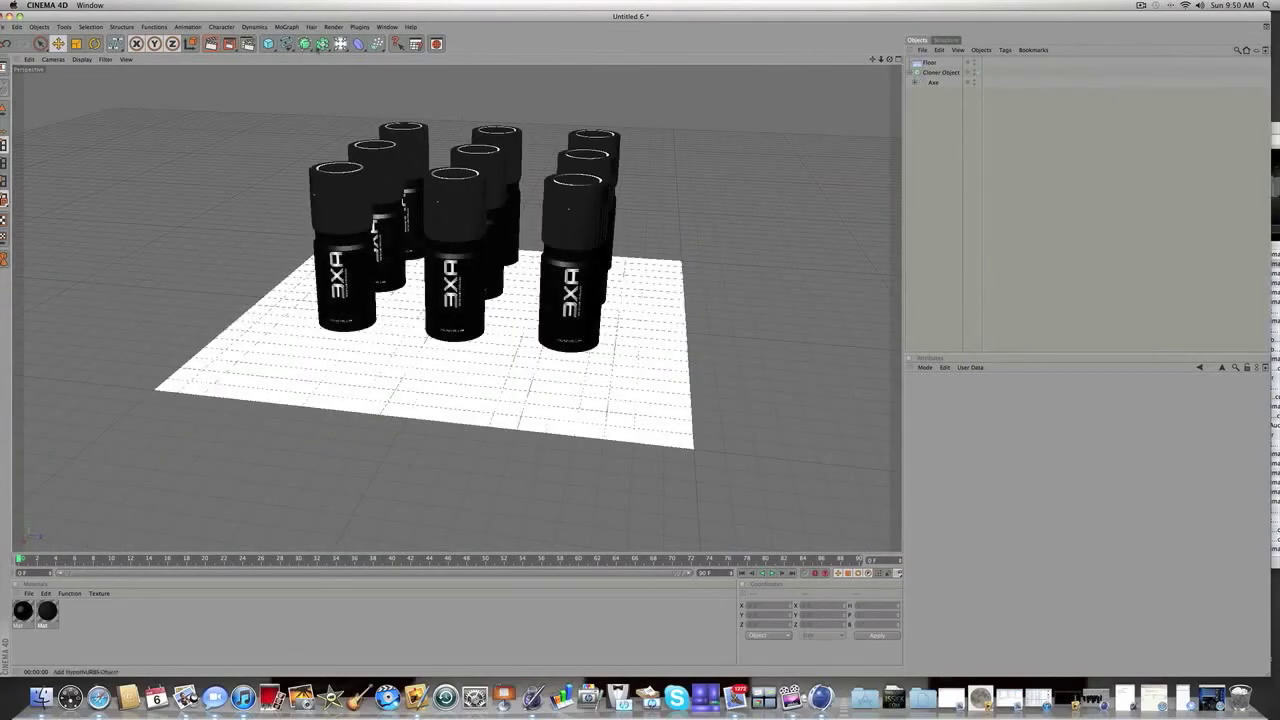
left_click(287, 27)
left_click(932, 72)
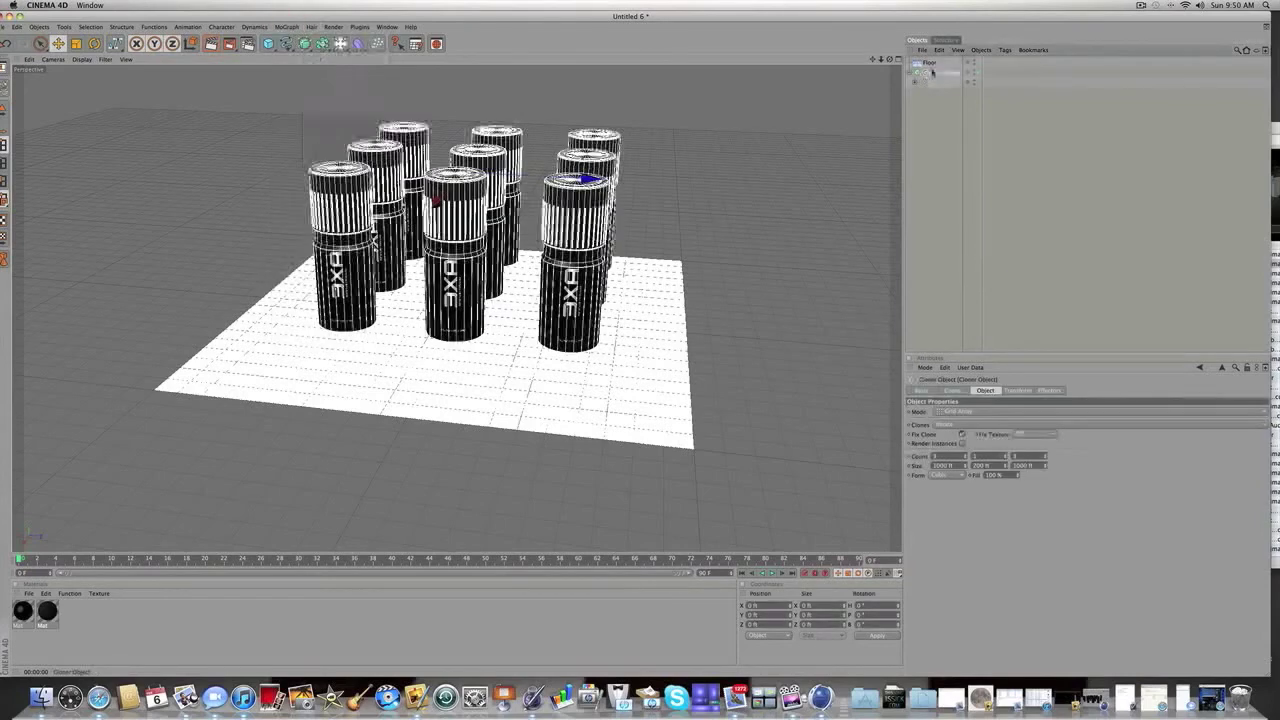
left_click(284, 27)
left_click(326, 280)
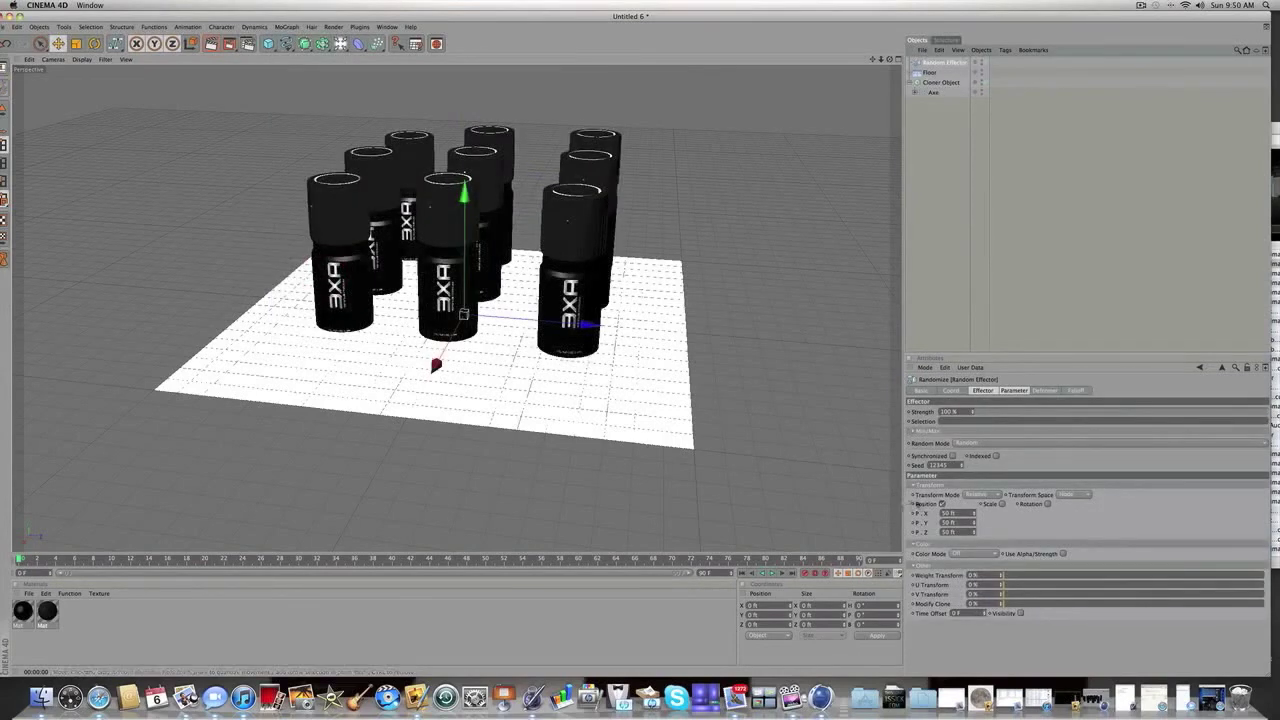
left_click_drag(974, 514, 974, 363)
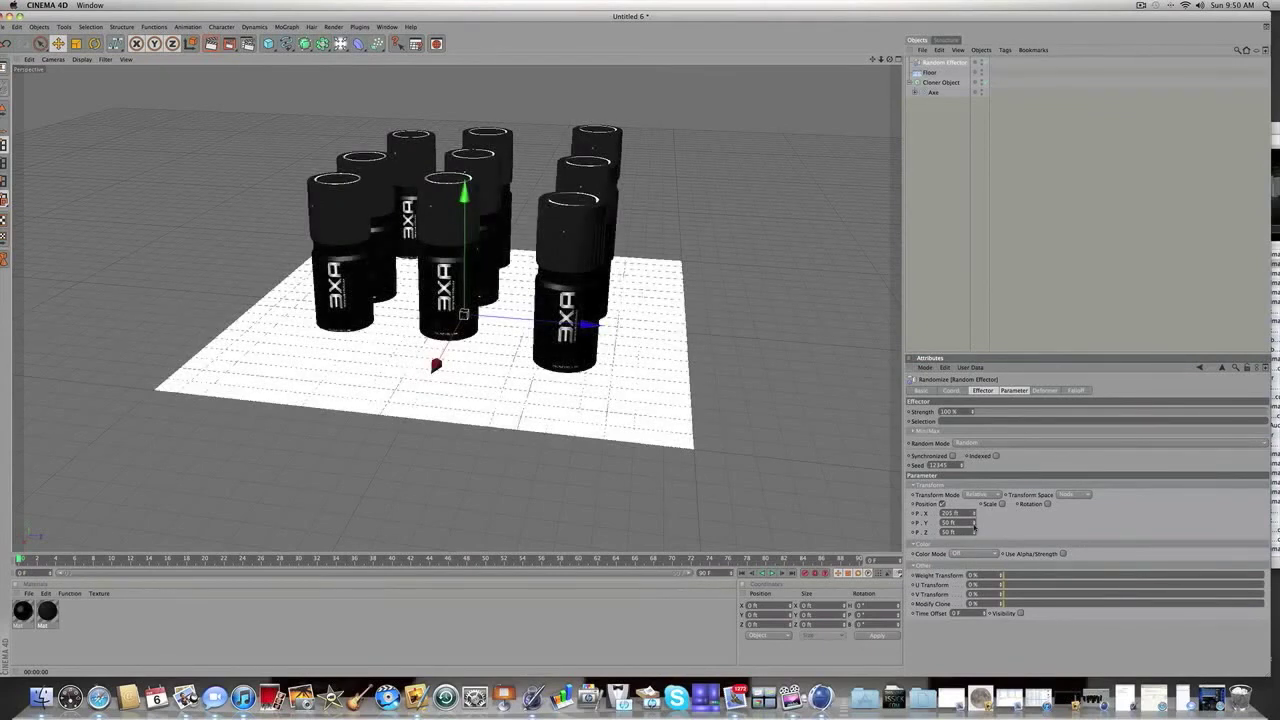
key("super+s")
type("Axe")
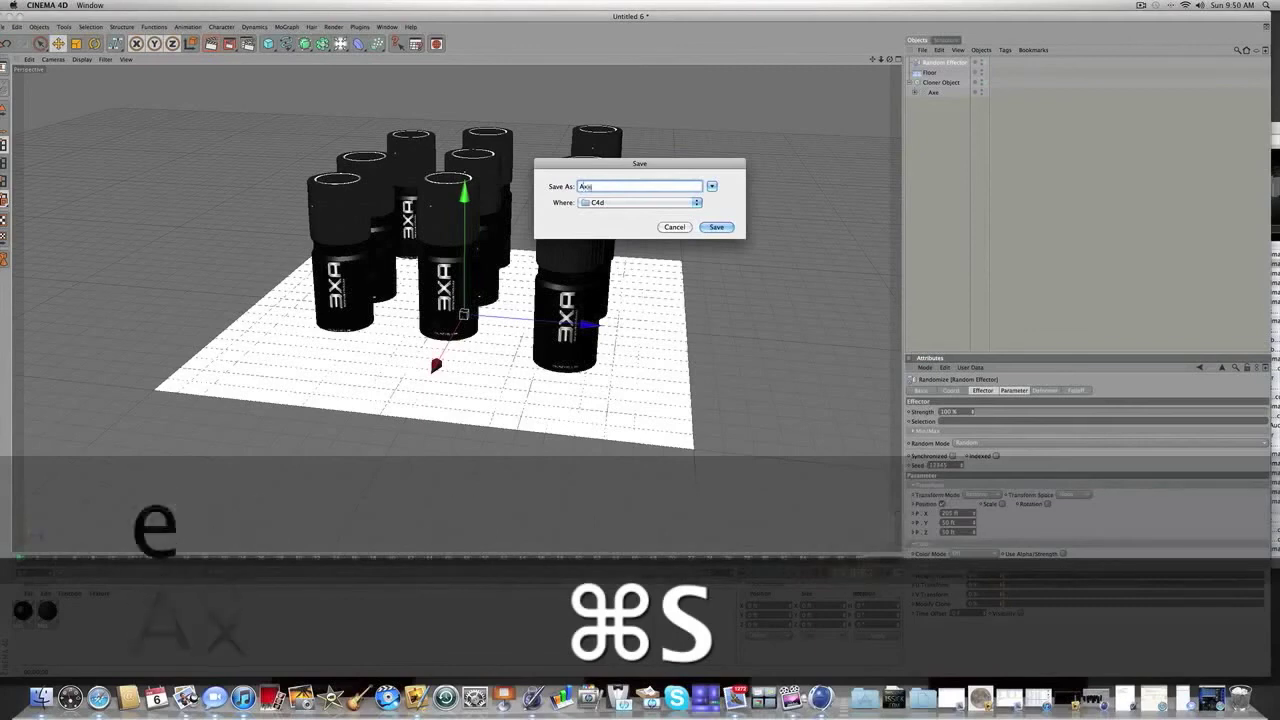
key("Return")
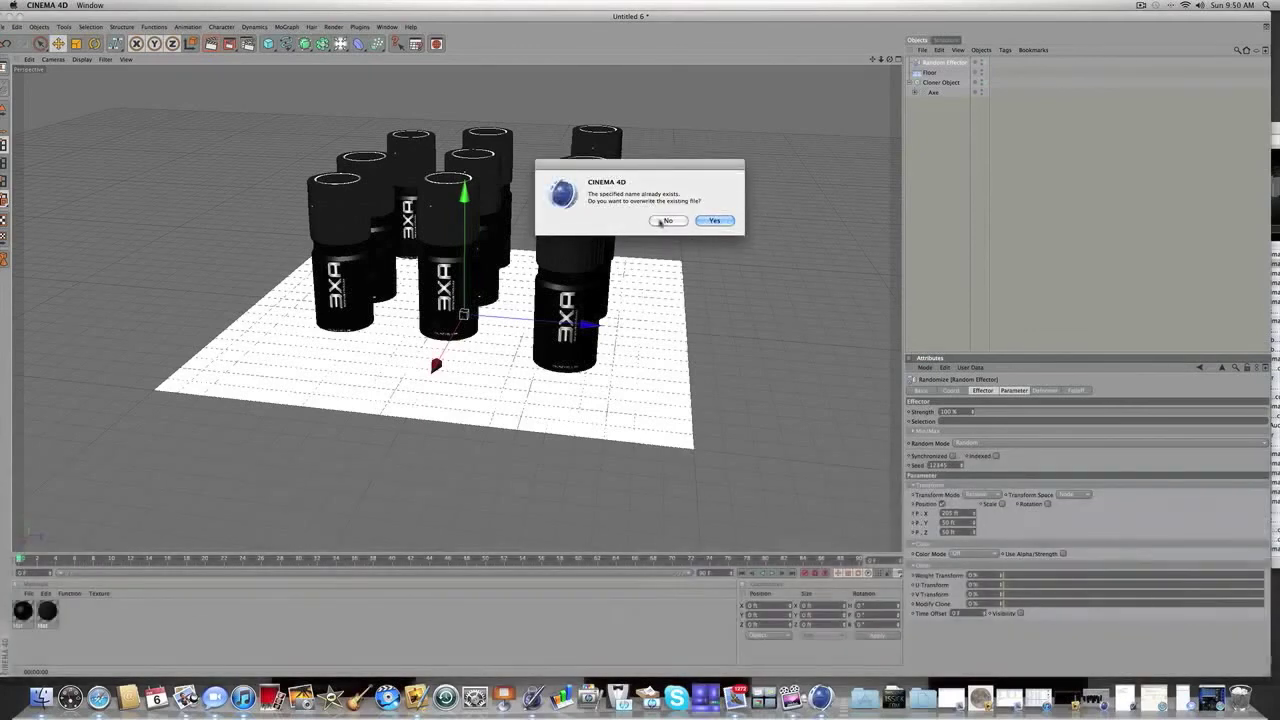
left_click(667, 219)
Step: Save the project as Axetut in the C4d folder
key("super+s")
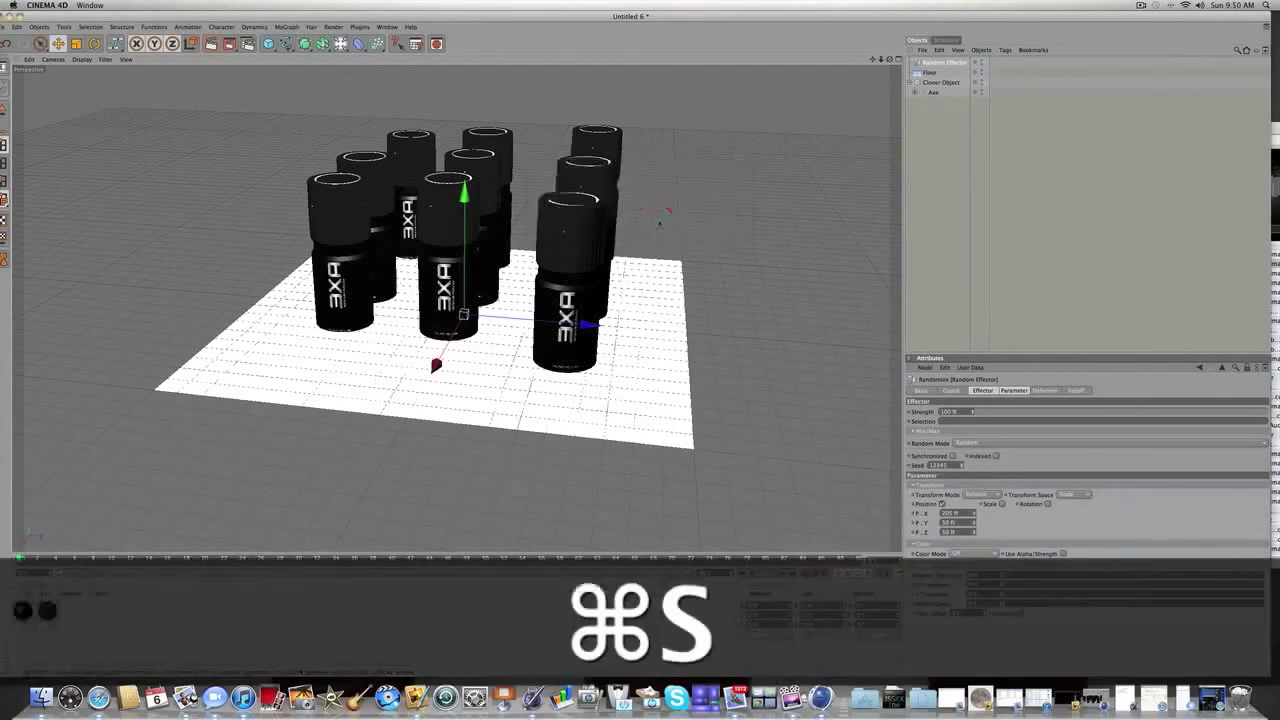
type("Axety")
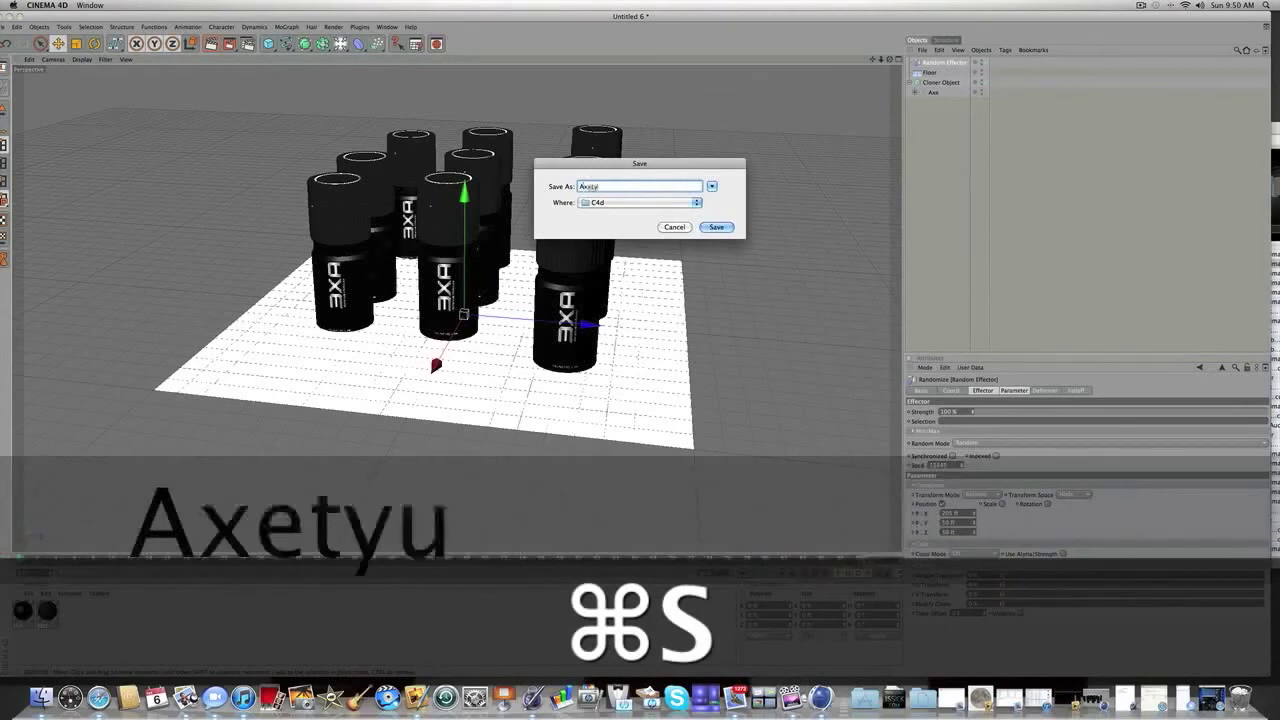
type("u")
key("BackSpace")
key("BackSpace")
type("ut")
key("Return")
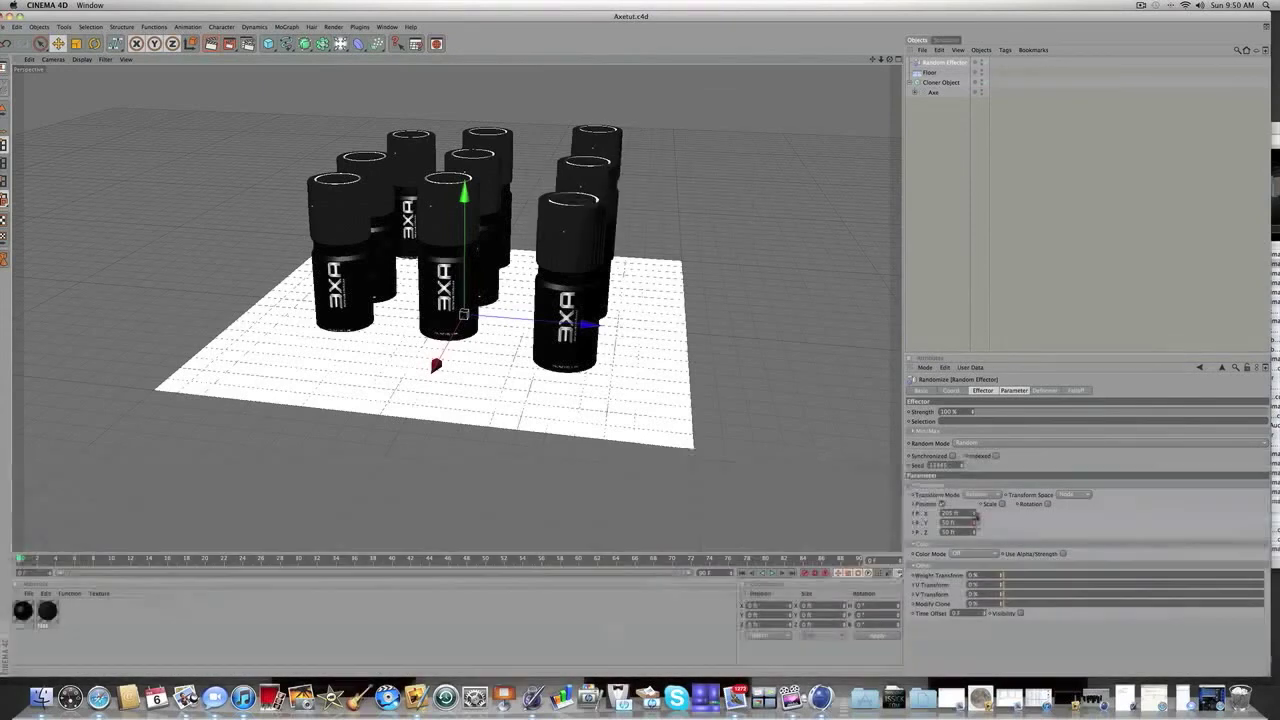
Step: Try a larger Y position variation on the Random effector, undo it, and set the Z variation to about 322 ft
left_click_drag(974, 523, 974, 486)
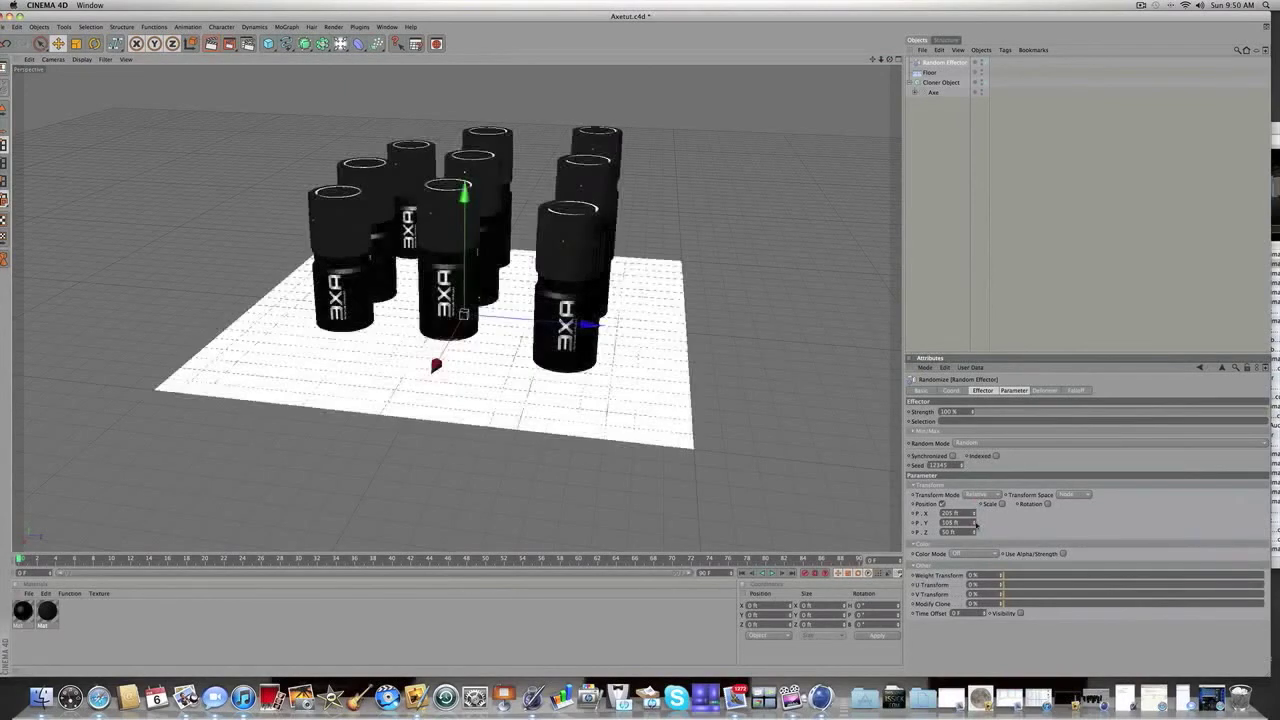
key("super+z")
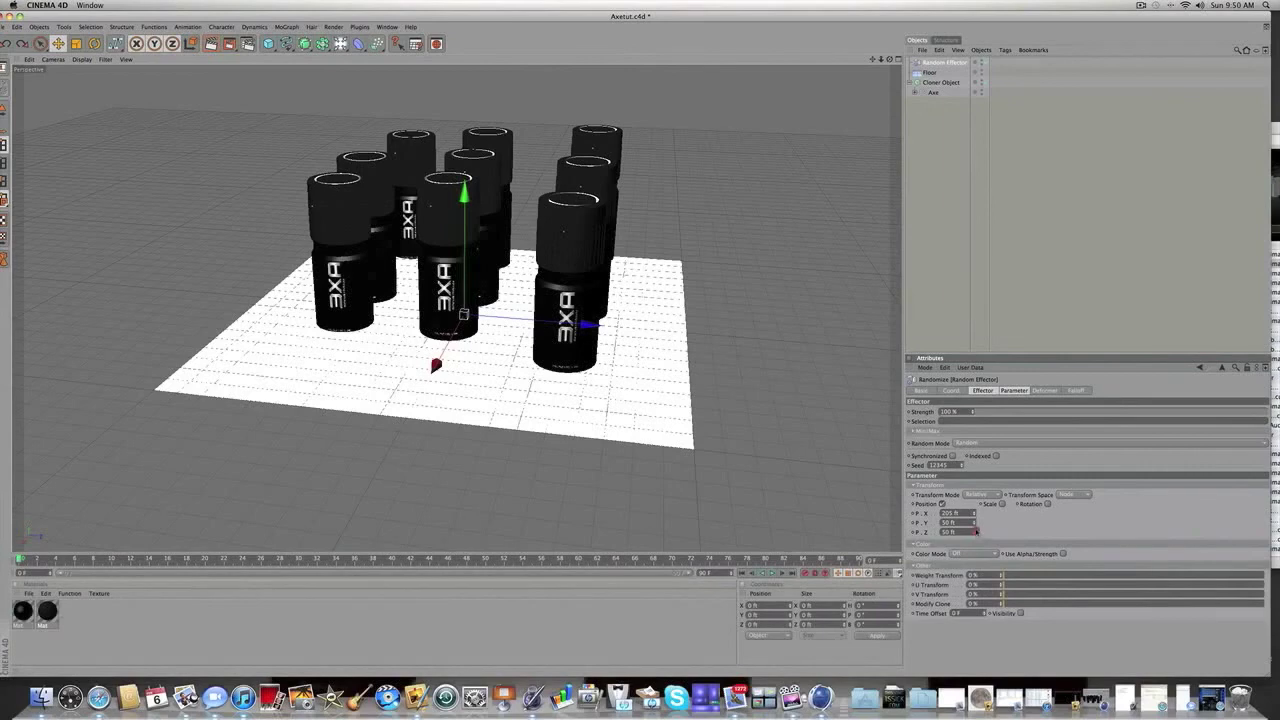
left_click_drag(976, 531, 969, 551)
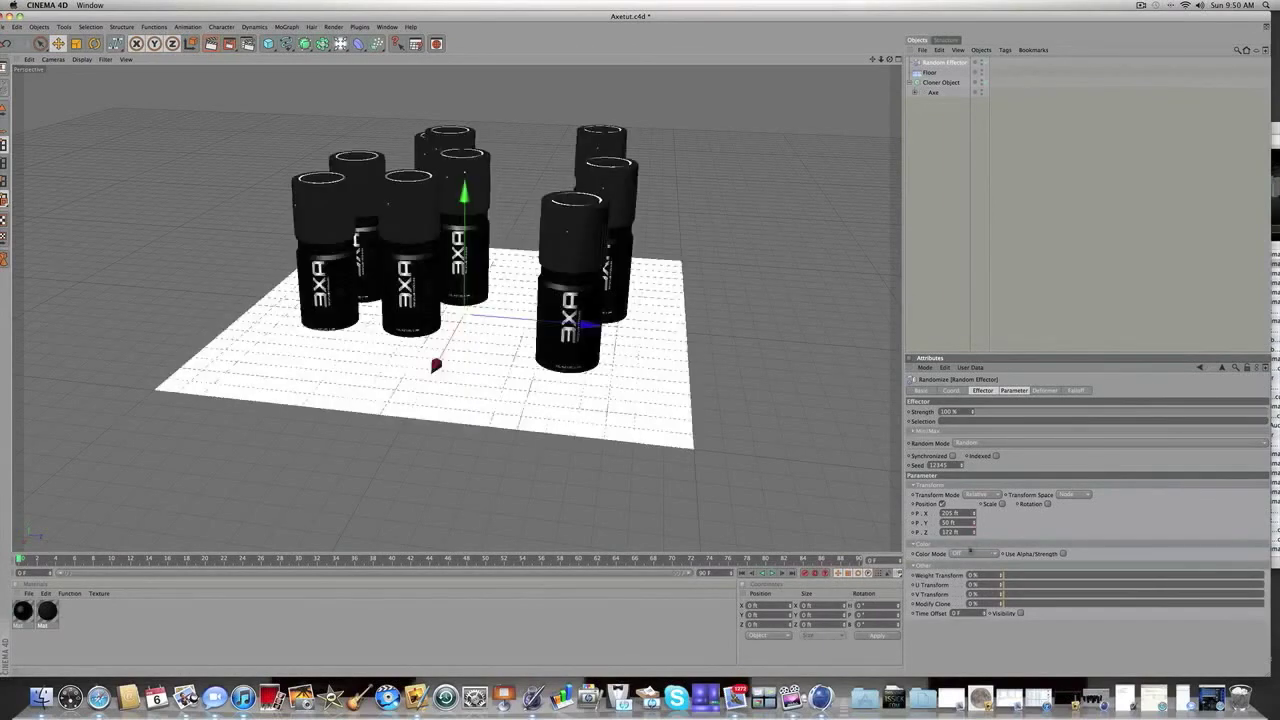
Step: Enable rotation on the Random effector, with slight heading and bank variation and a pitch variation of about 25°
left_click(950, 83)
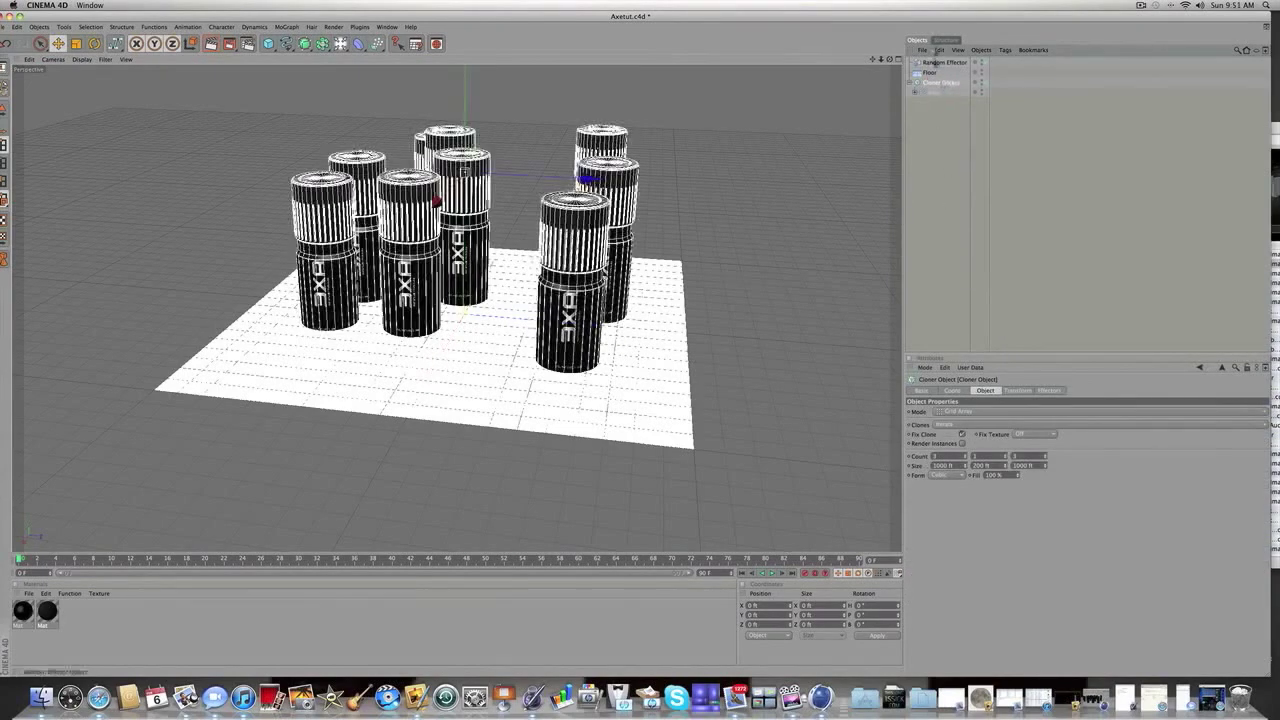
left_click(938, 62)
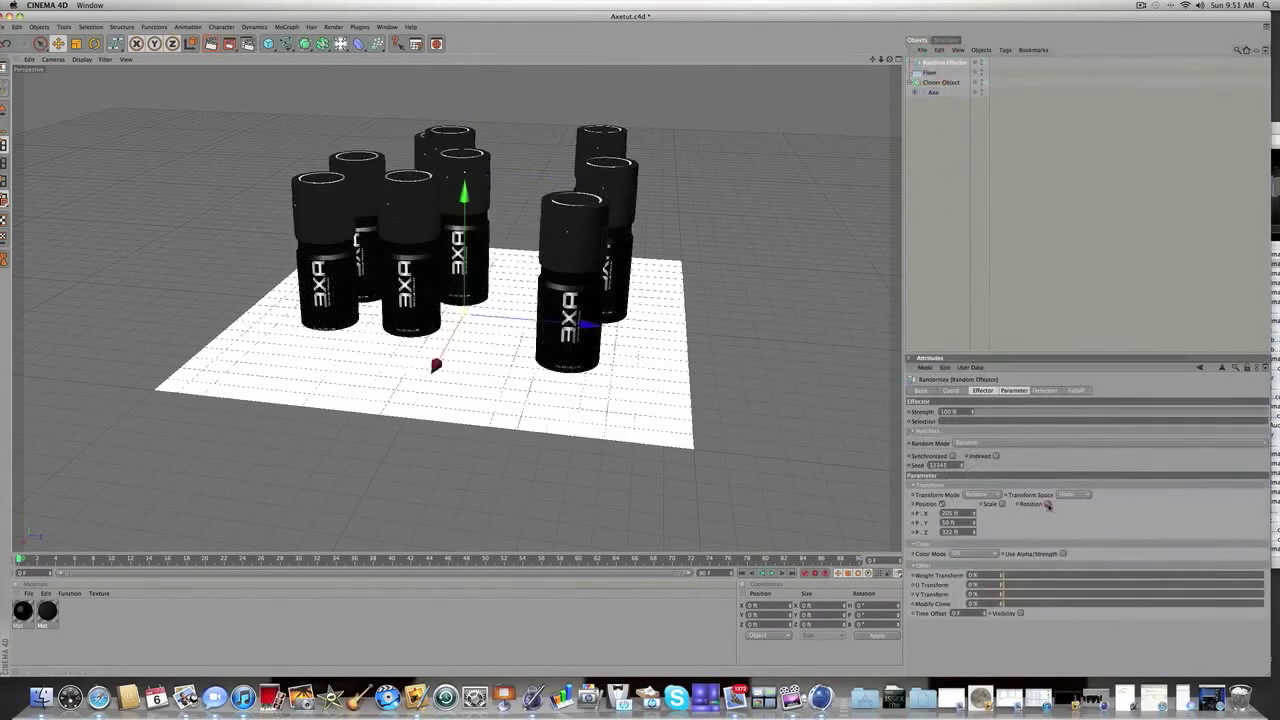
left_click(1048, 504)
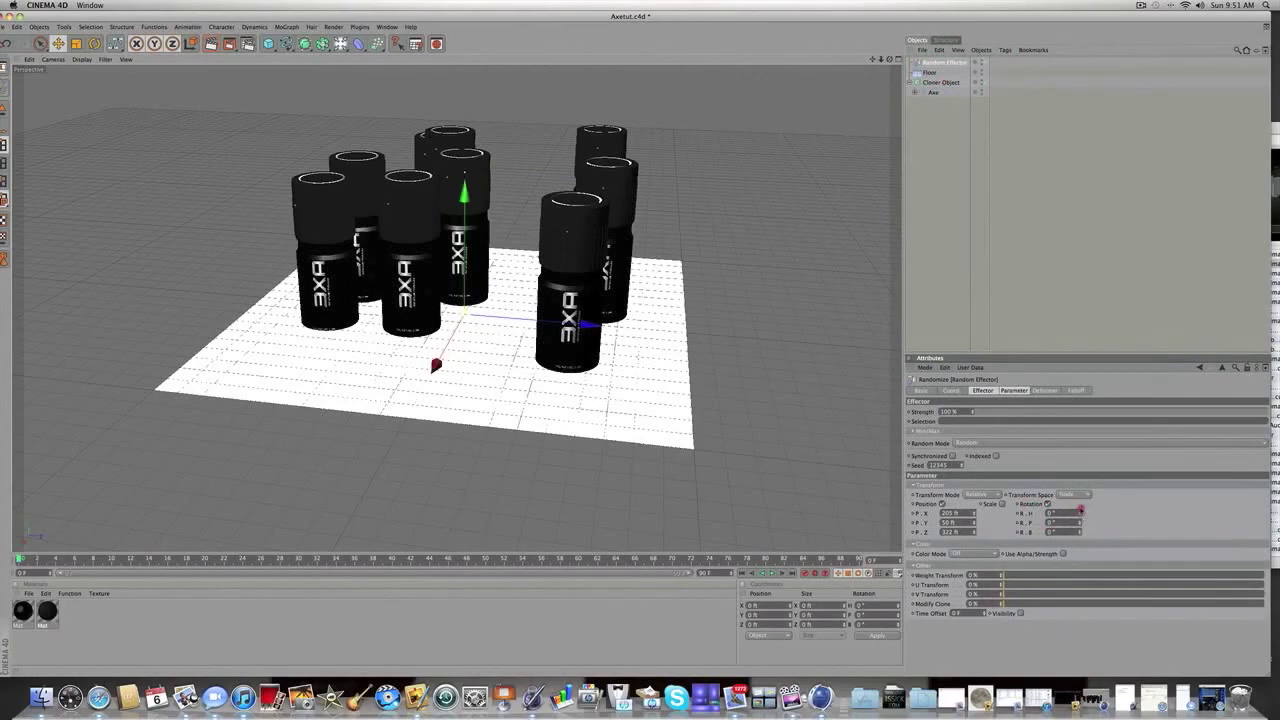
left_click_drag(1080, 512, 1080, 508)
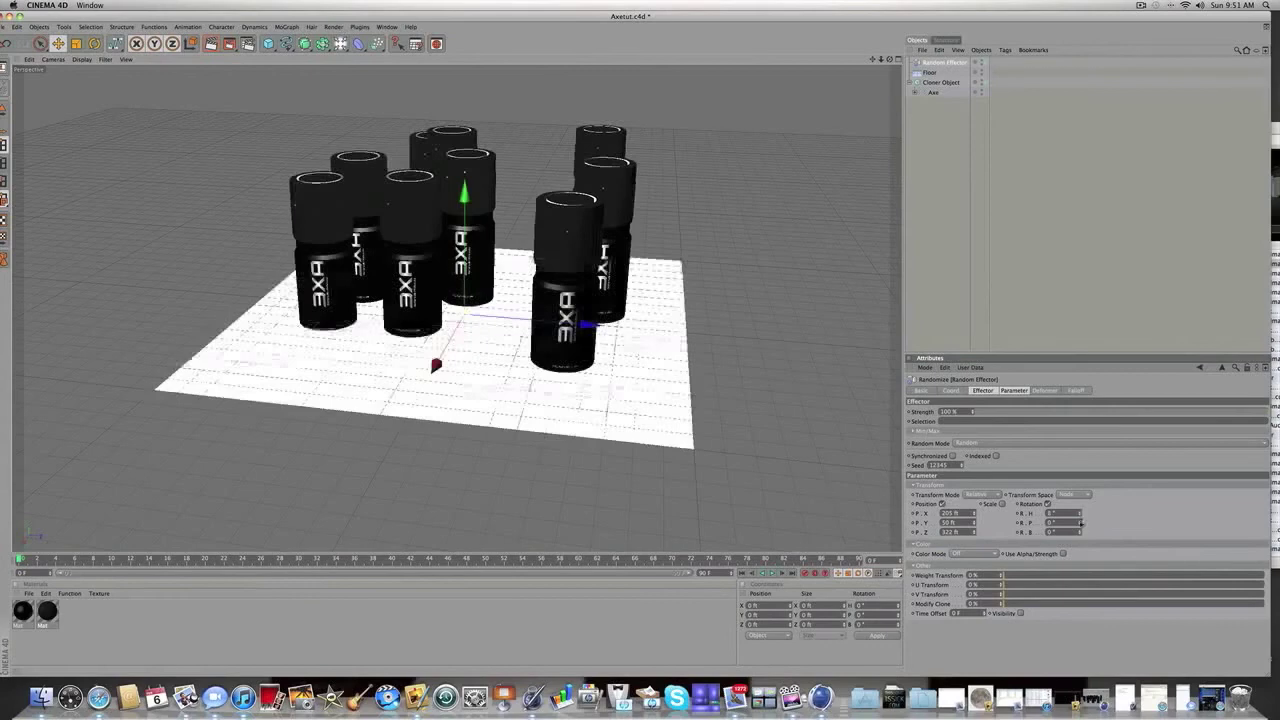
left_click_drag(1080, 518, 1080, 529)
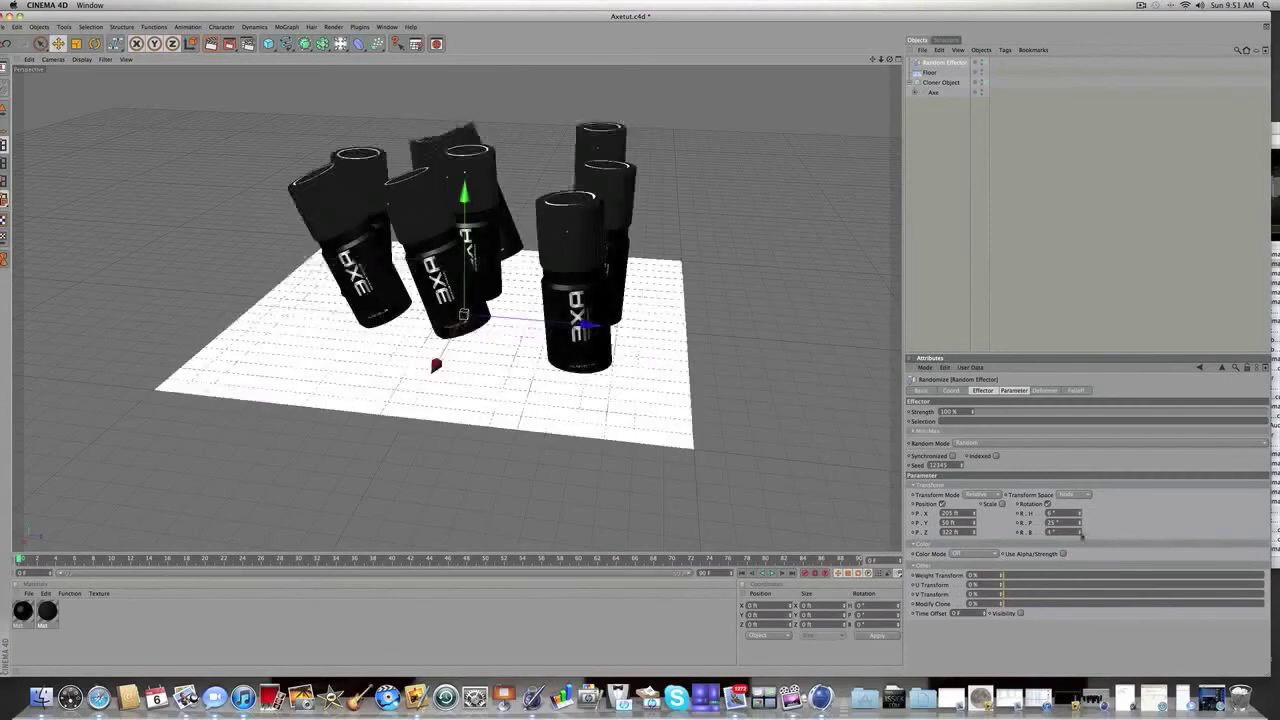
left_click(971, 303)
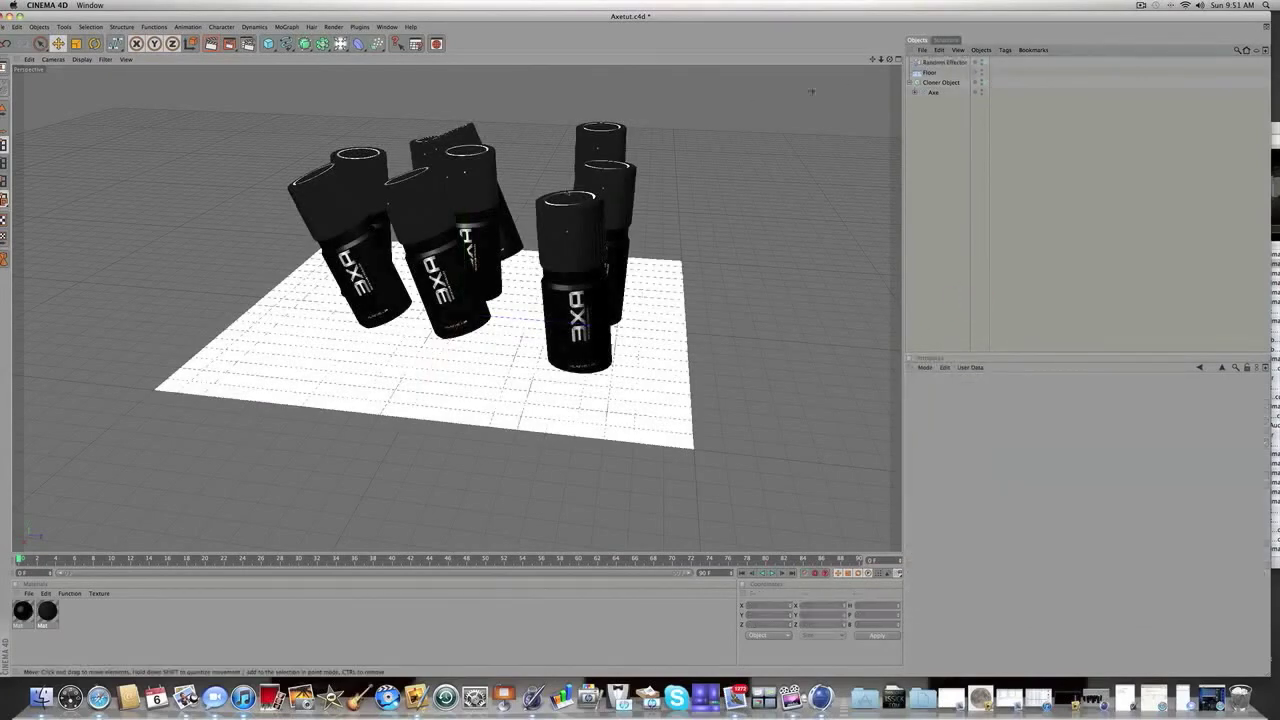
mouse_move(890, 59)
left_mouse_down()
mouse_move(888, 12)
mouse_move(884, 61)
mouse_move(866, 64)
mouse_move(889, 51)
left_mouse_up()
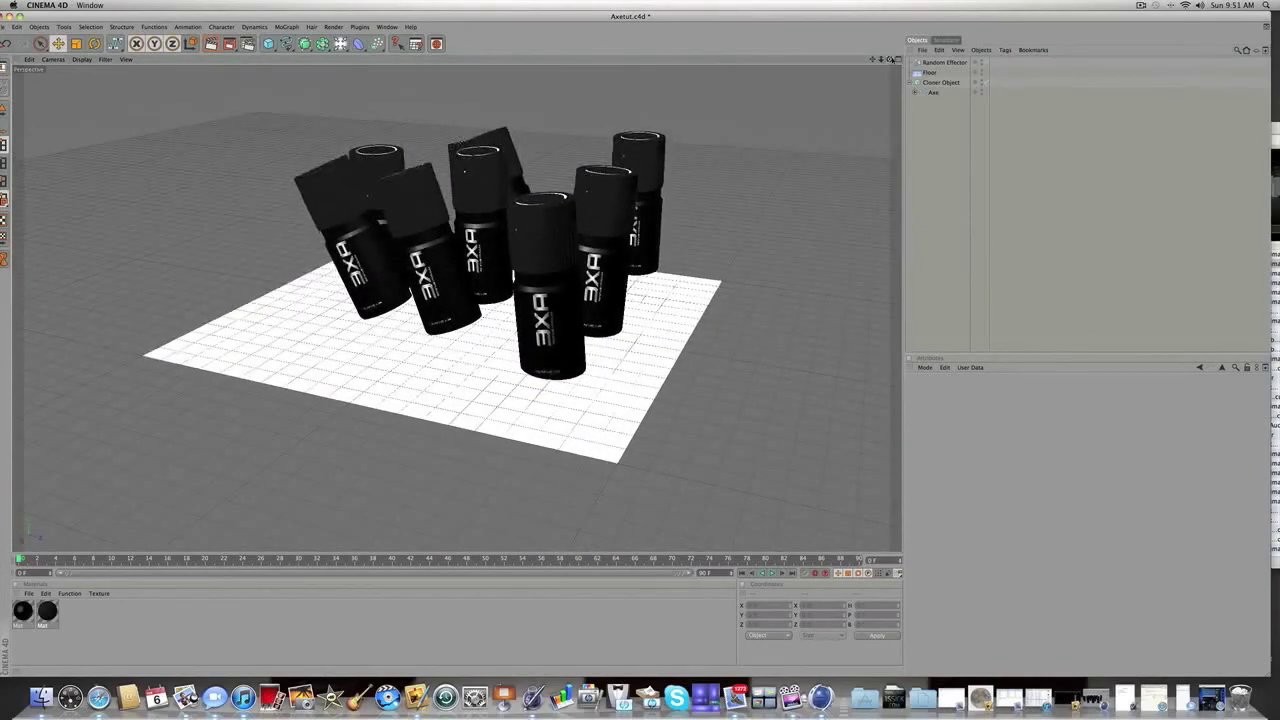